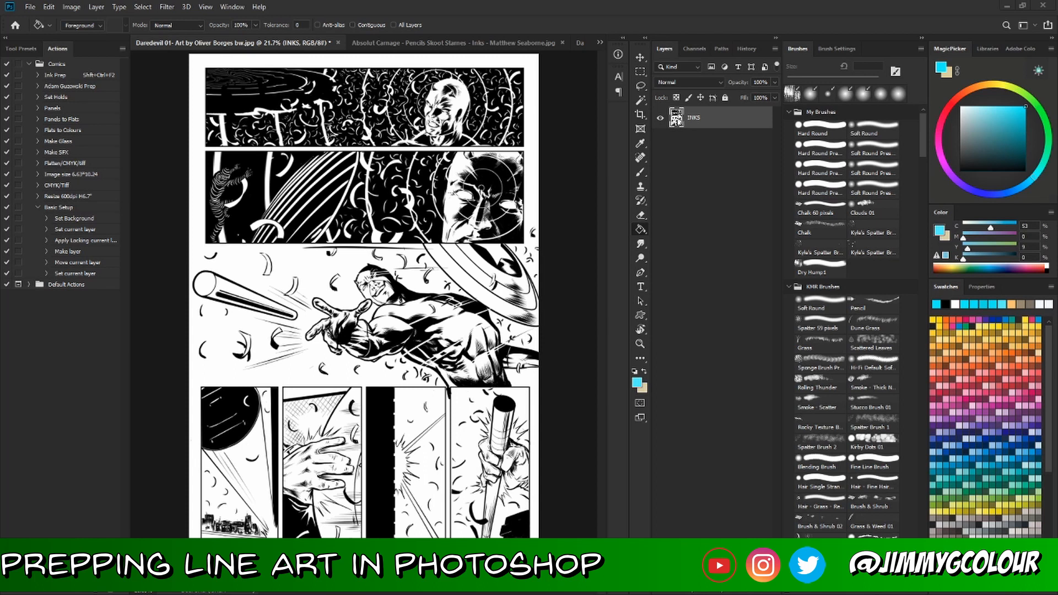
# - Examine the Daredevil page's ink lines up close, around the second panel's lower edge and the panel below it
pyautogui.press('z')
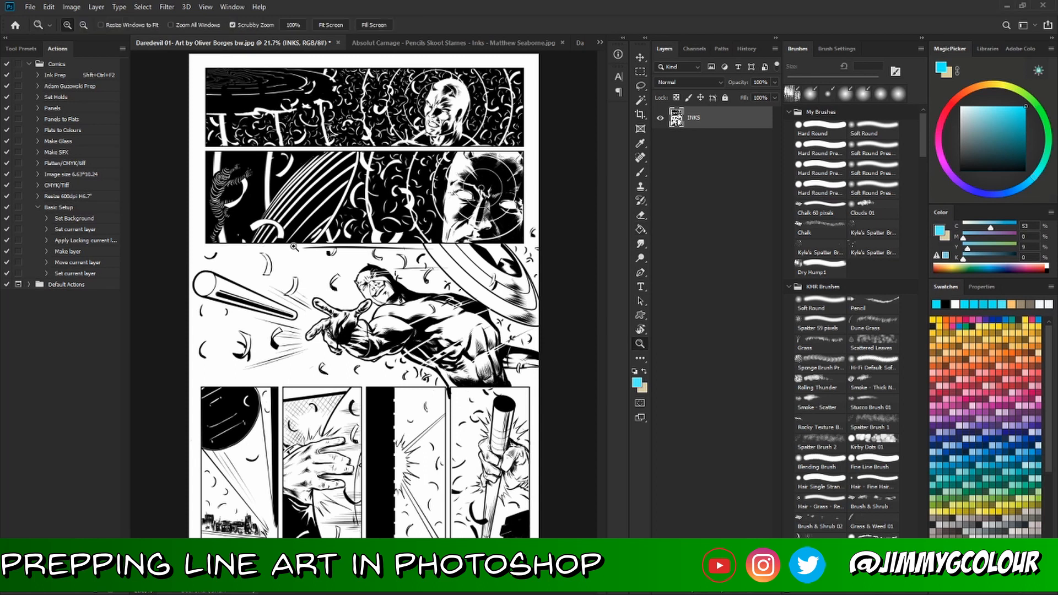
pyautogui.moveTo(276, 243); pyautogui.dragTo(492, 251)
pyautogui.moveTo(492, 252); pyautogui.dragTo(451, 241)
pyautogui.moveTo(303, 259); pyautogui.dragTo(361, 226)
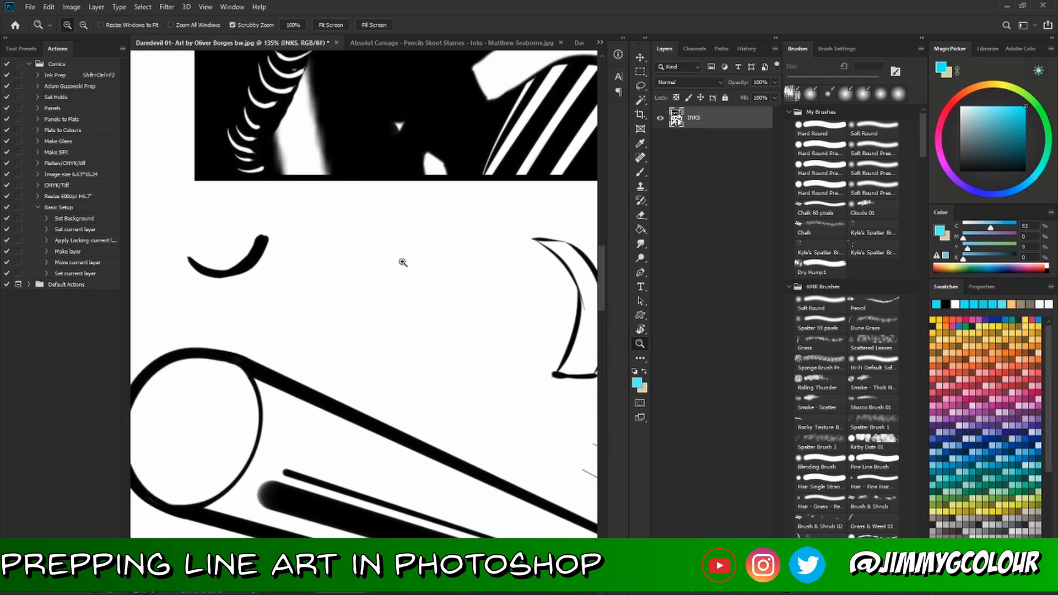
pyautogui.moveTo(410, 258)
pyautogui.mouseDown()
pyautogui.moveTo(385, 252)
pyautogui.moveTo(424, 248)
pyautogui.mouseUp()
pyautogui.moveTo(311, 157); pyautogui.dragTo(338, 286)
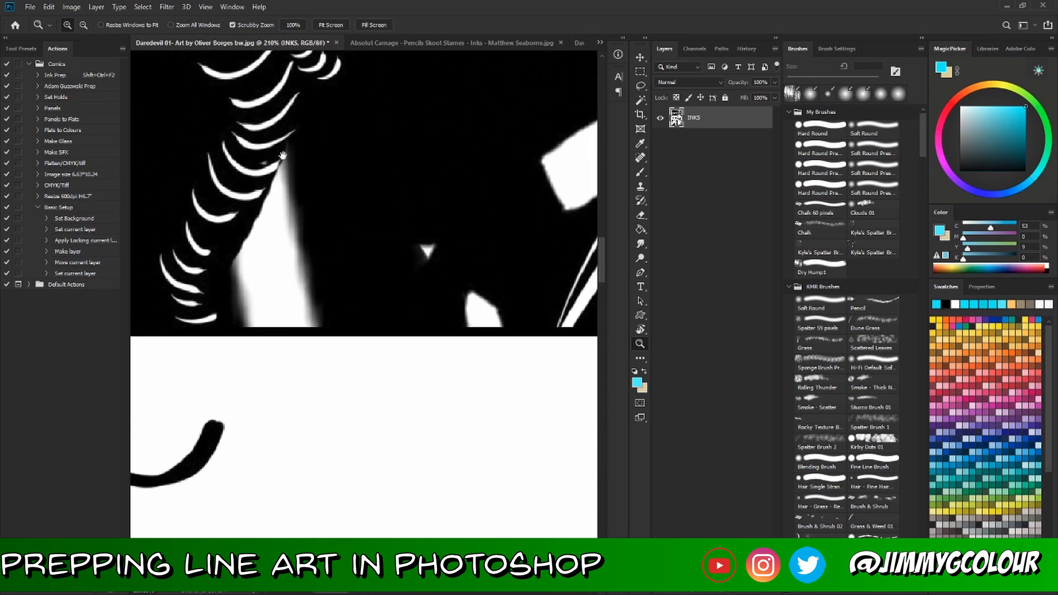
pyautogui.moveTo(444, 387); pyautogui.dragTo(415, 377)
pyautogui.moveTo(473, 397); pyautogui.dragTo(308, 336)
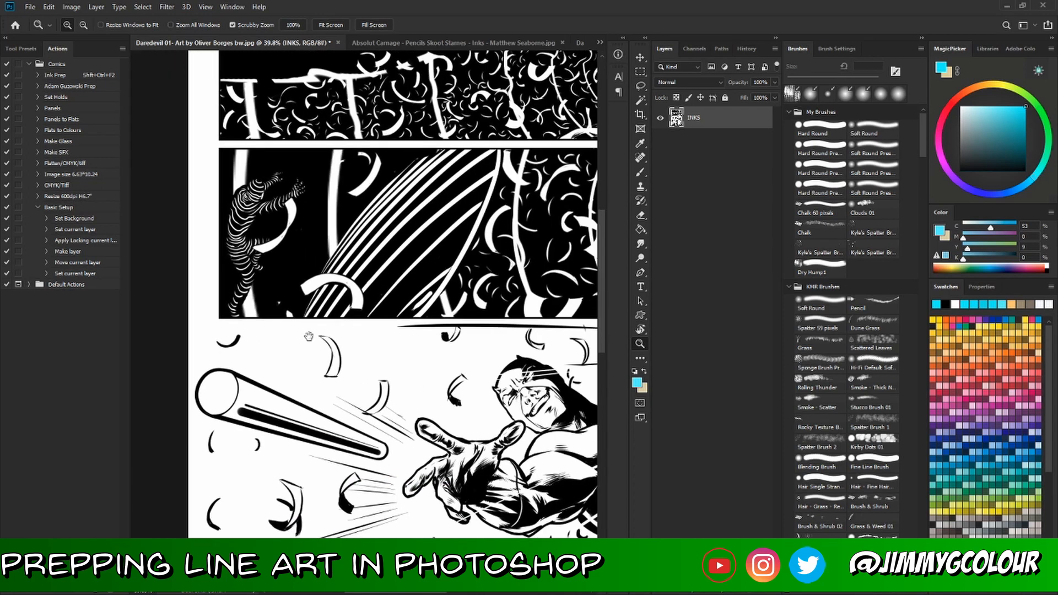
pyautogui.moveTo(376, 343); pyautogui.dragTo(435, 344)
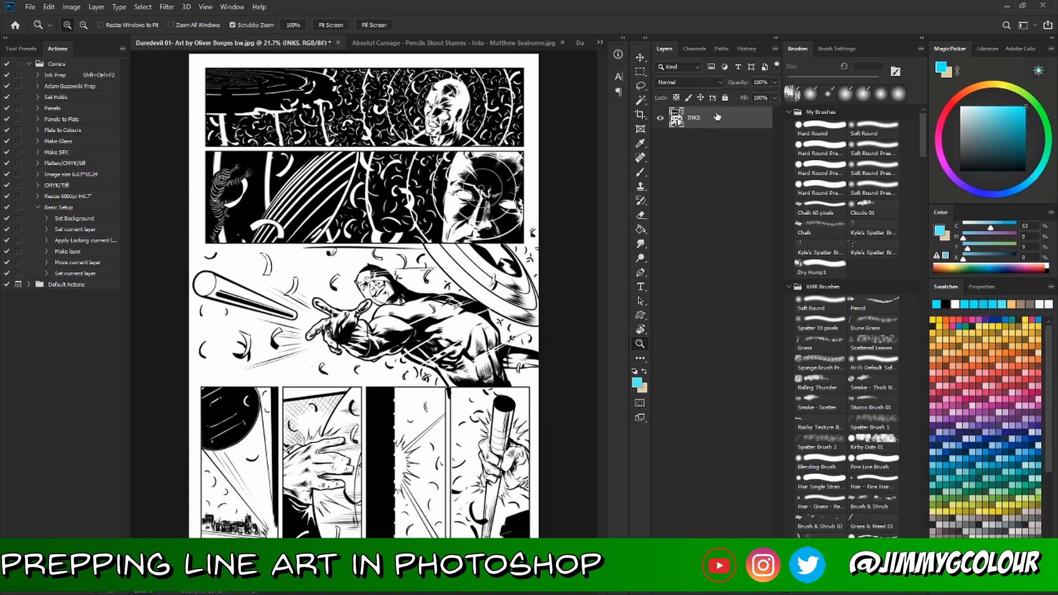
# - Switch the INKS layer's blend mode to Multiply and back to Normal
pyautogui.click(719, 82)
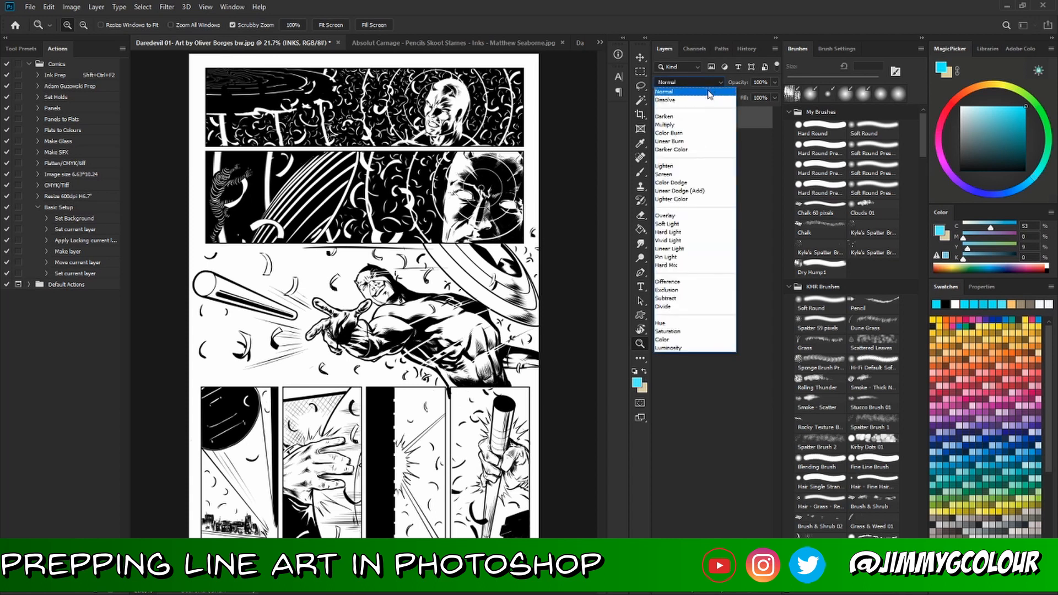
pyautogui.click(685, 126)
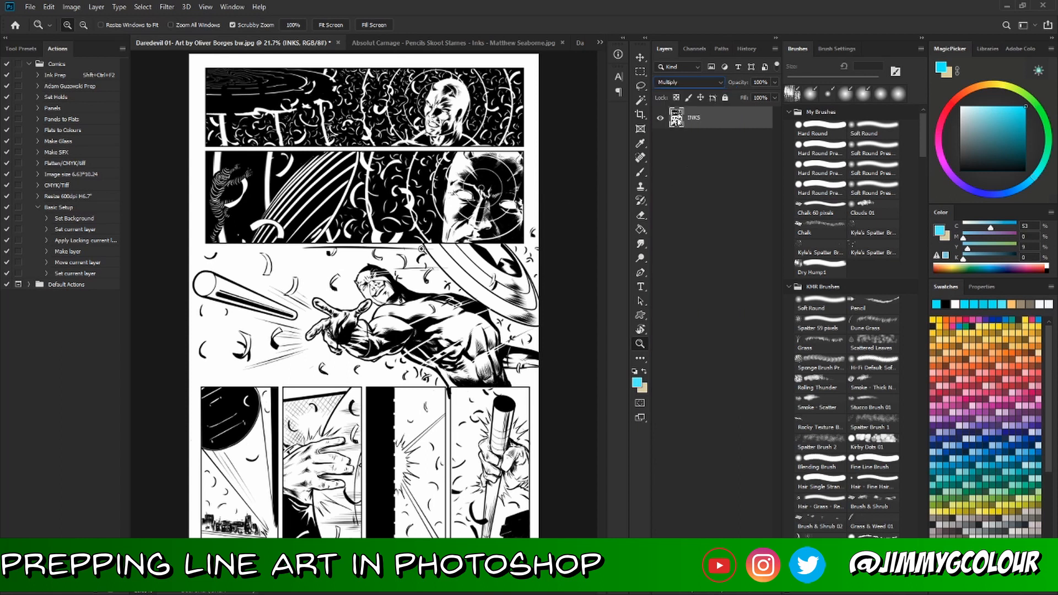
pyautogui.click(691, 83)
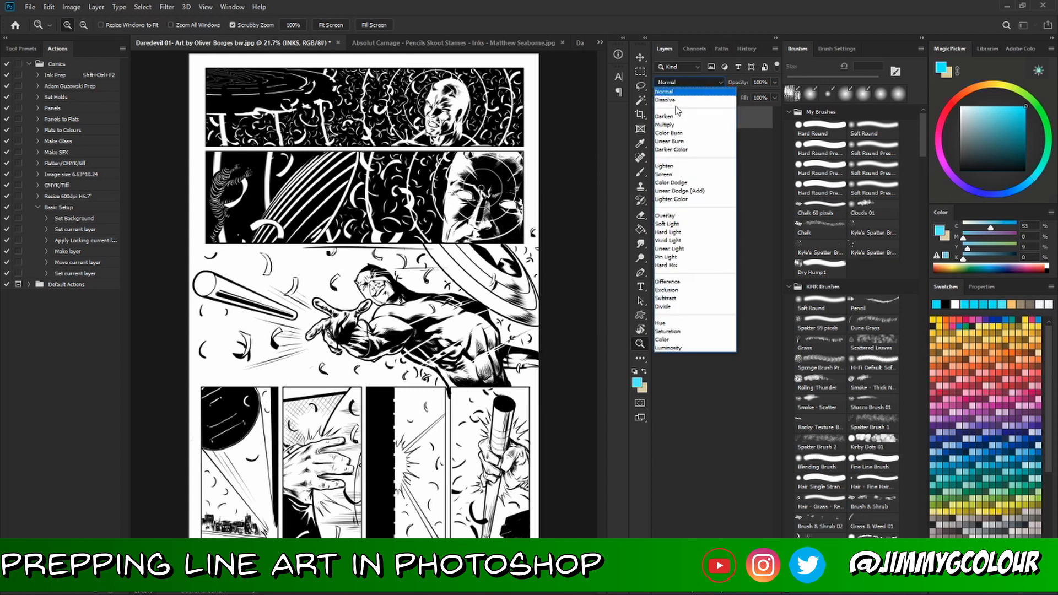
pyautogui.click(678, 90)
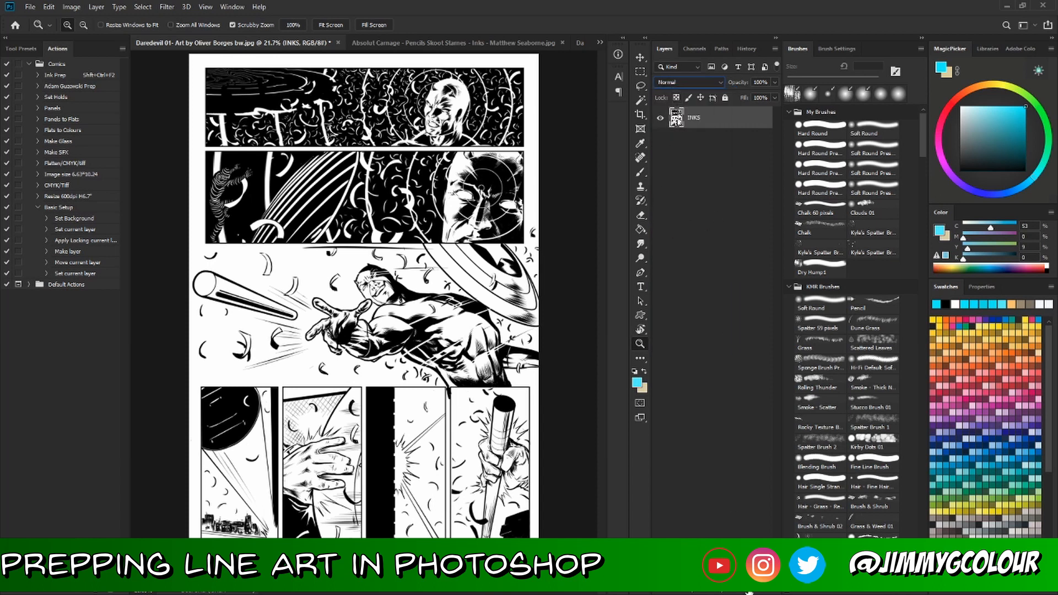
# - Add a new layer beneath the INKS layer and fill it with cyan using the Paint Bucket
pyautogui.hotkey('ctrl', 'shift', 'alt', 'n')
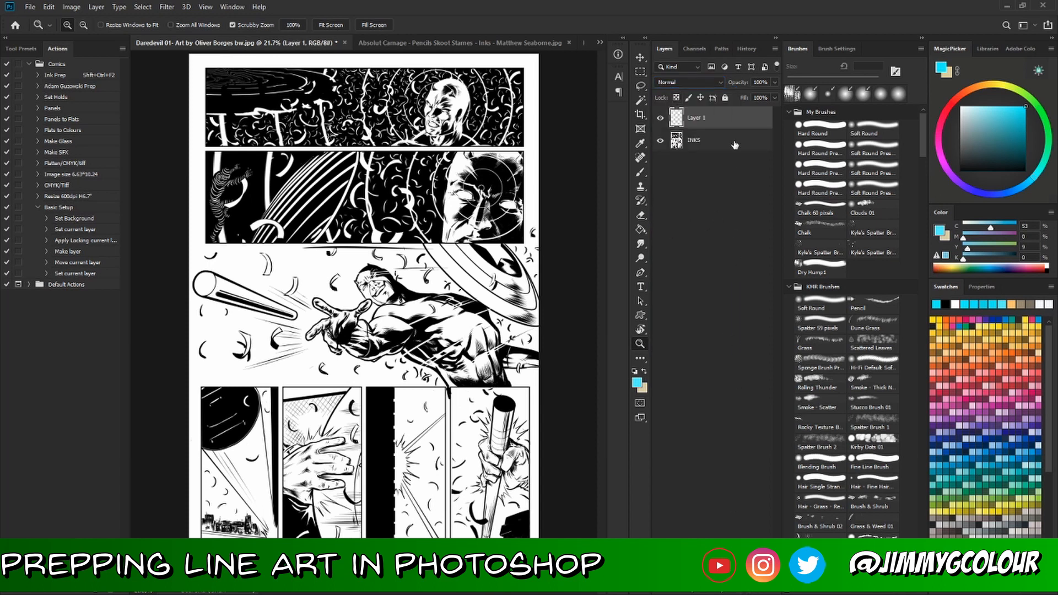
pyautogui.moveTo(734, 122); pyautogui.dragTo(730, 163)
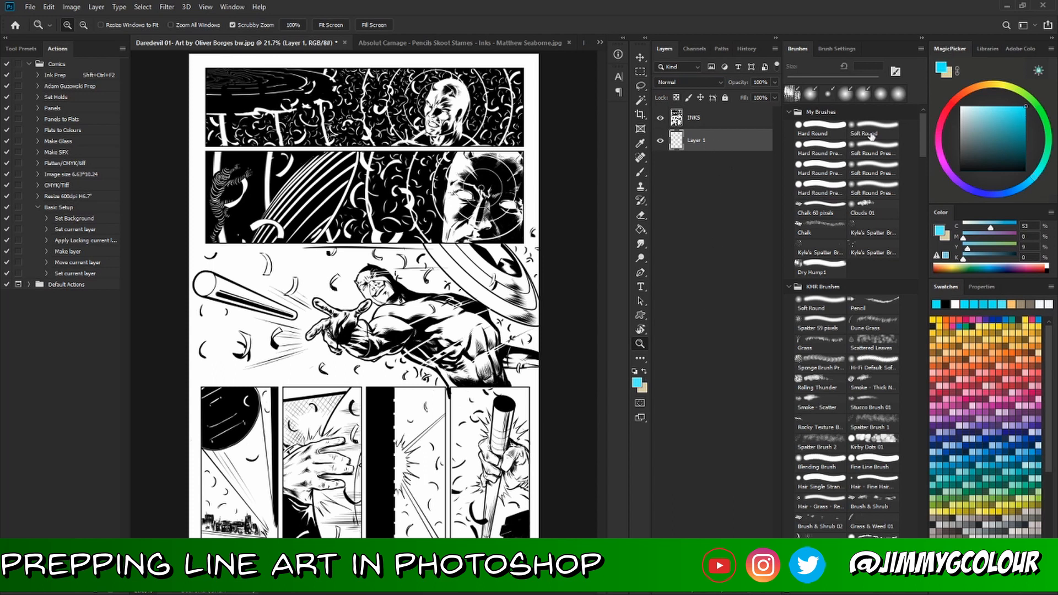
pyautogui.click(641, 229)
pyautogui.click(505, 367)
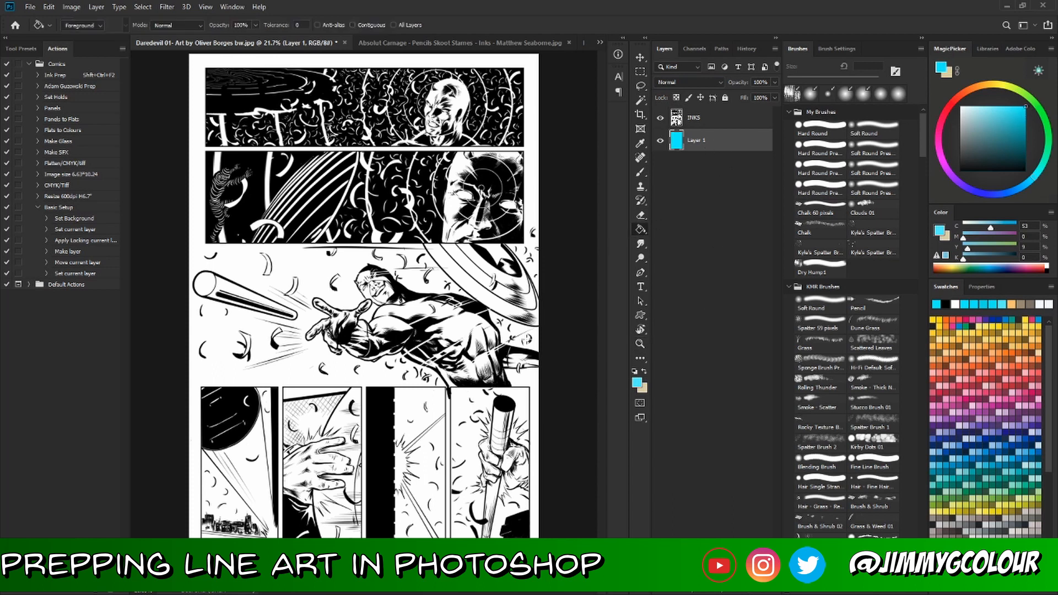
# - Set the INKS layer's blend mode to Multiply over the cyan layer
pyautogui.click(711, 119)
pyautogui.click(709, 83)
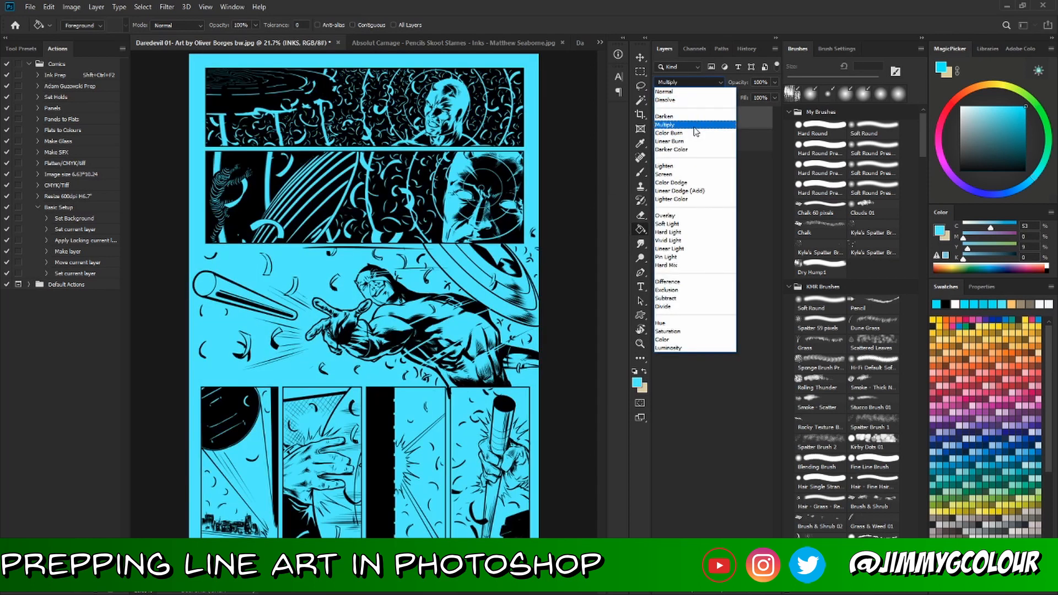
pyautogui.click(695, 125)
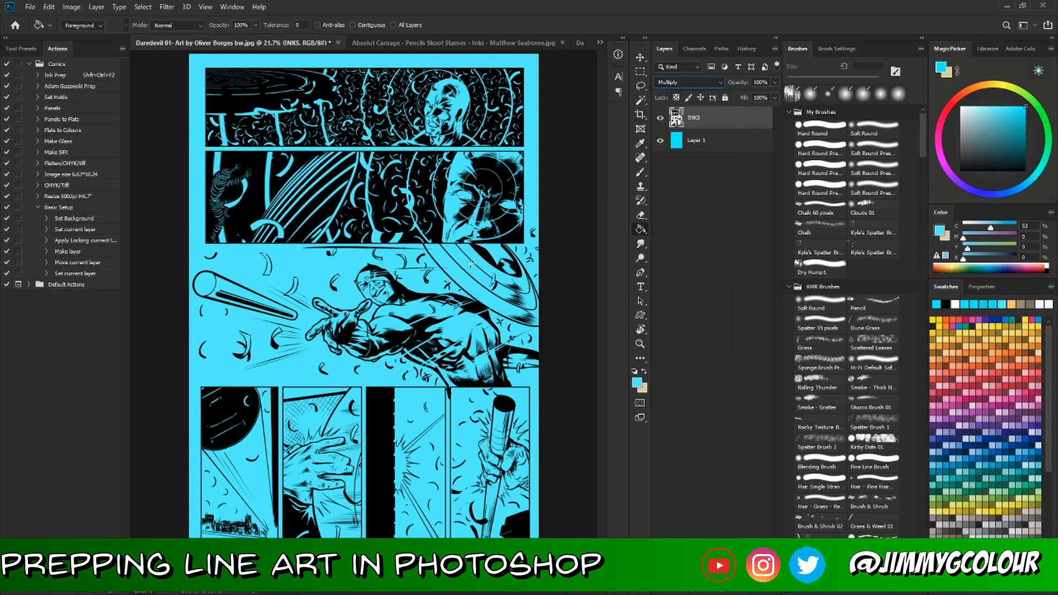
# - Examine the multiplied ink line edges up close against the cyan fill, around the second panel's lower corner
pyautogui.press('z')
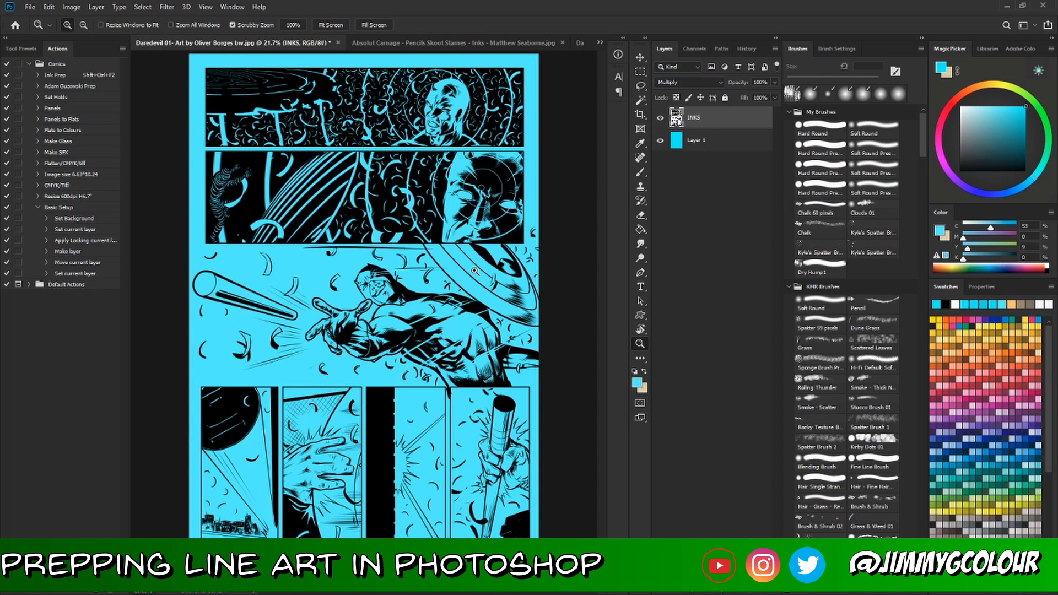
pyautogui.moveTo(465, 275); pyautogui.dragTo(499, 358)
pyautogui.moveTo(438, 330); pyautogui.dragTo(587, 380)
pyautogui.moveTo(345, 278); pyautogui.dragTo(357, 346)
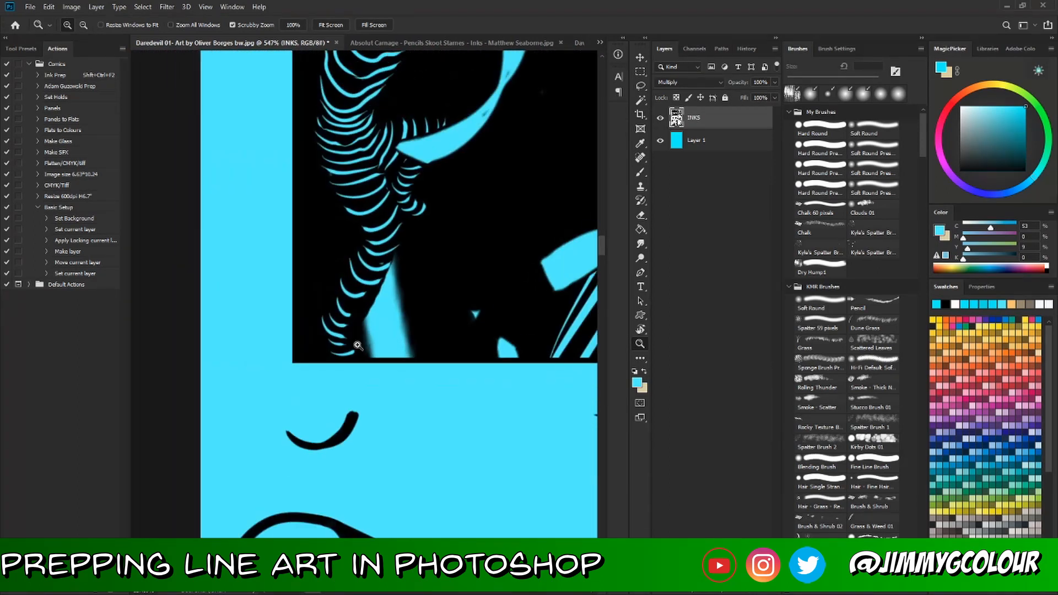
pyautogui.moveTo(459, 351); pyautogui.dragTo(439, 355)
pyautogui.moveTo(524, 374); pyautogui.dragTo(446, 373)
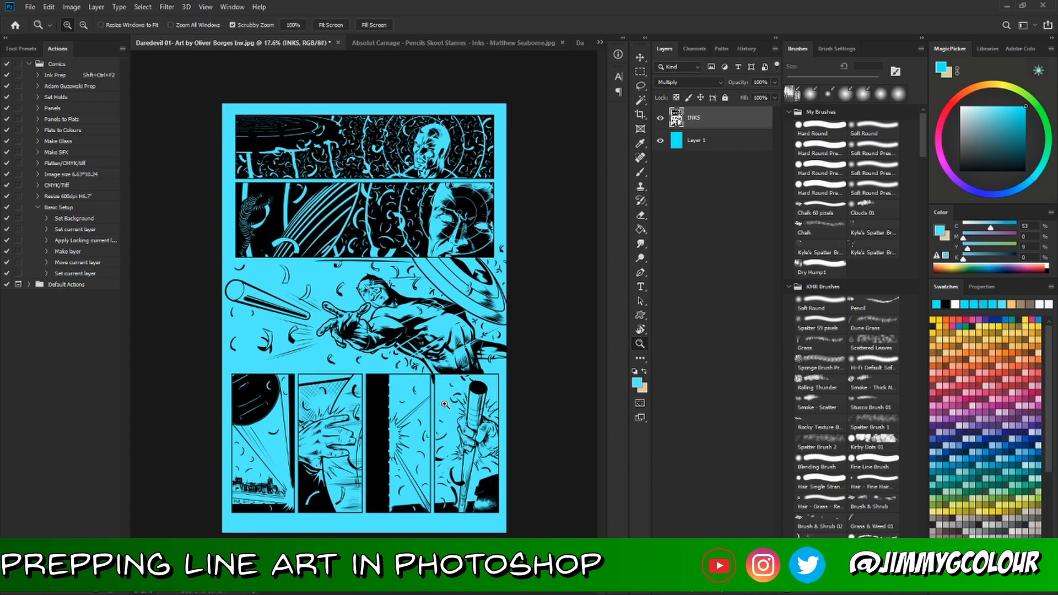
# - Paint overlapping red and green brush strokes at 197 px on Layer 1, across the shield and figure in the middle panel
pyautogui.click(700, 142)
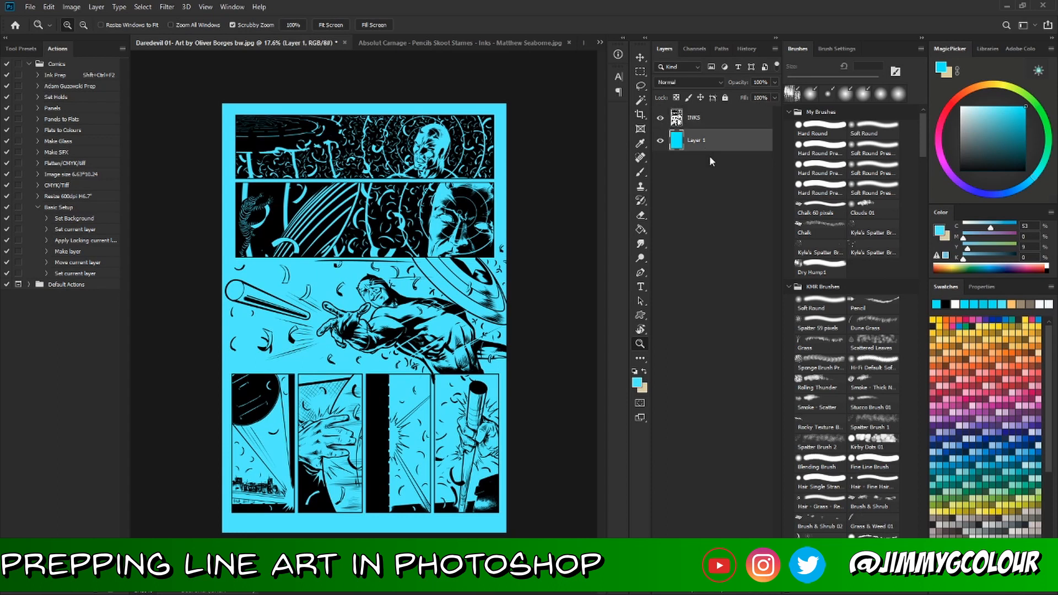
pyautogui.doubleClick(697, 141)
pyautogui.click(640, 173)
pyautogui.click(958, 98)
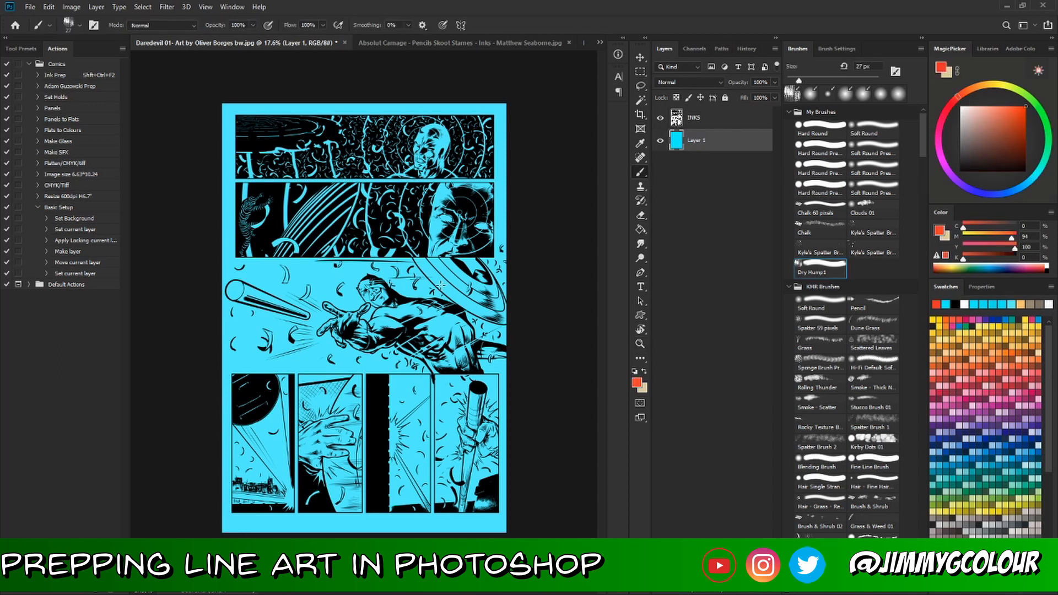
pyautogui.moveTo(436, 273); pyautogui.dragTo(449, 282)
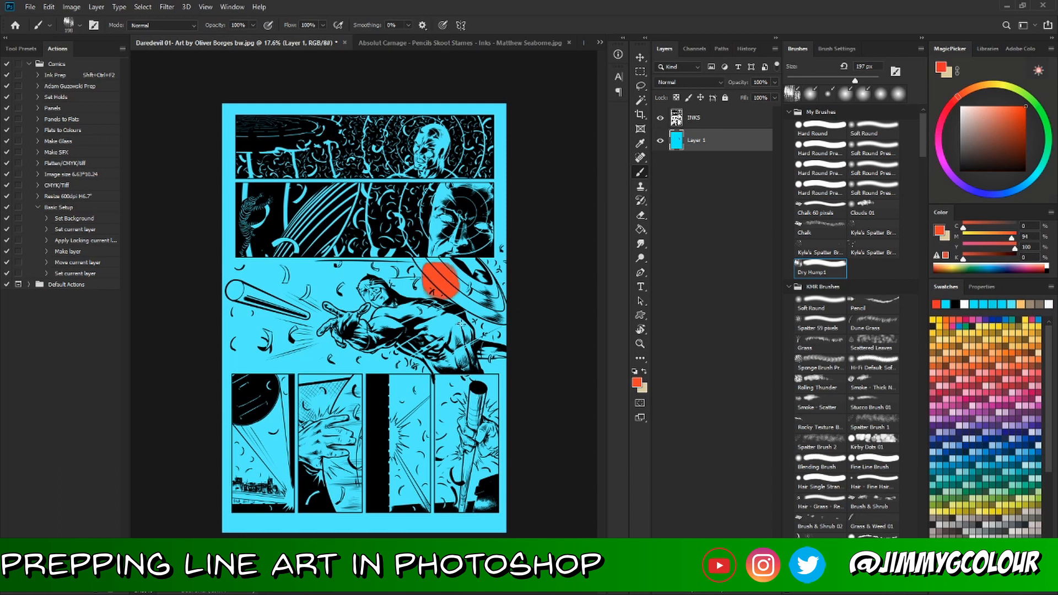
pyautogui.click(1050, 147)
pyautogui.moveTo(451, 309)
pyautogui.mouseDown()
pyautogui.moveTo(455, 290)
pyautogui.moveTo(460, 311)
pyautogui.mouseUp()
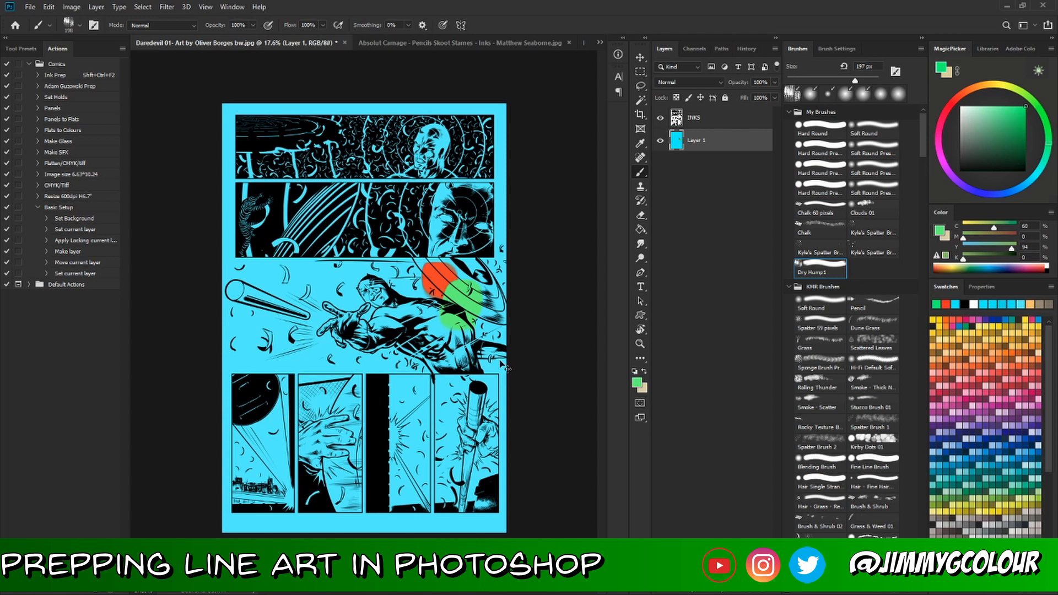
# - Undo the test strokes, the Multiply blend mode and the cyan layer on the Daredevil page
pyautogui.hotkey('ctrl', 'z')
pyautogui.hotkey('ctrl', 'z')
pyautogui.hotkey('ctrl', 'z')
pyautogui.hotkey('ctrl', 'z')
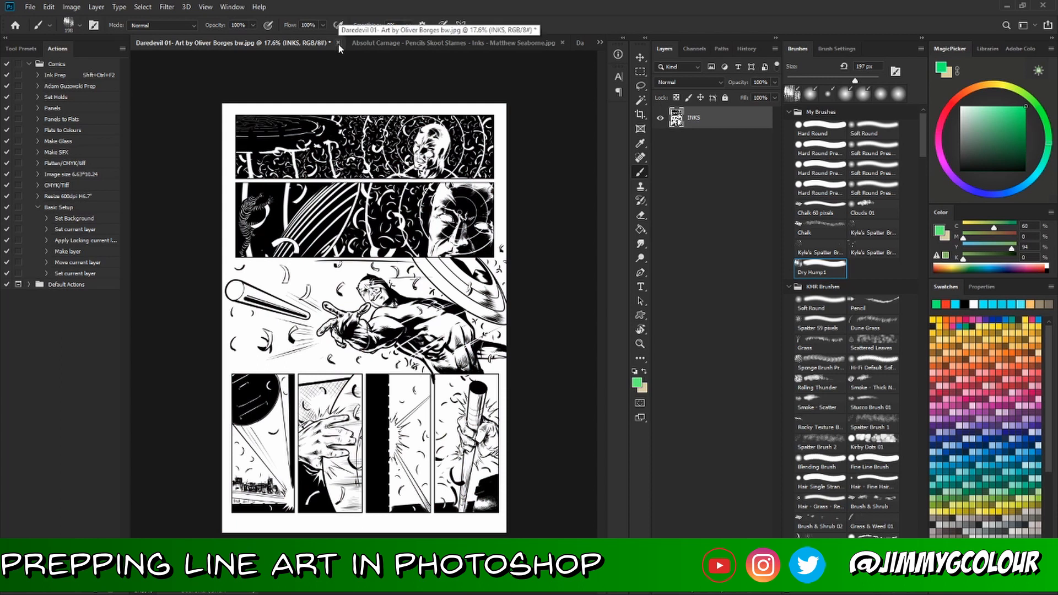
# - Switch to the Absolut Carnage document and look over its inked artwork up to the page's upper edge
pyautogui.click(383, 43)
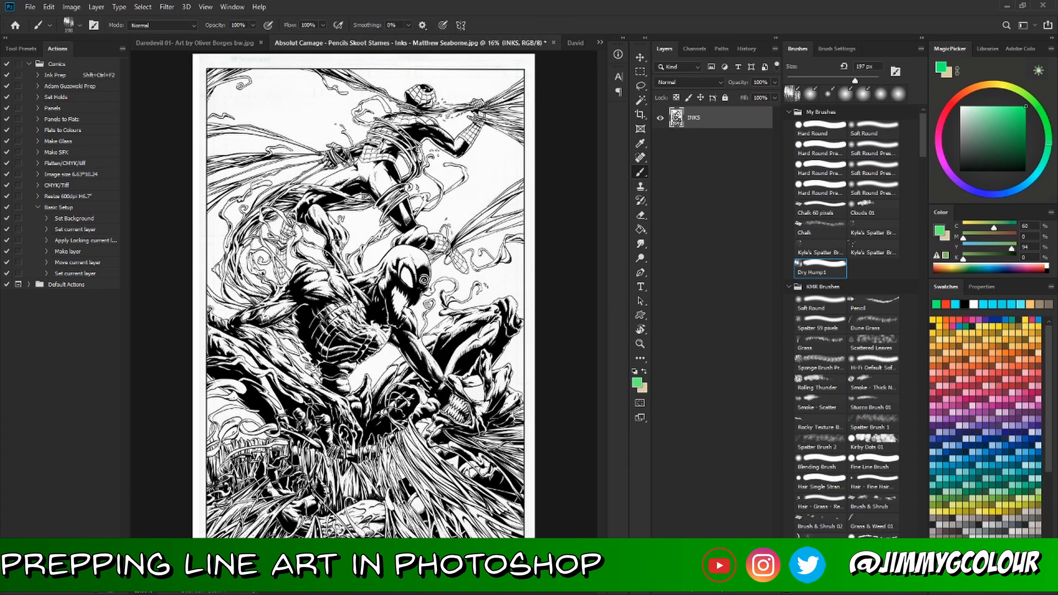
pyautogui.scroll(2, 406, 266)
pyautogui.scroll(-3, 407, 267)
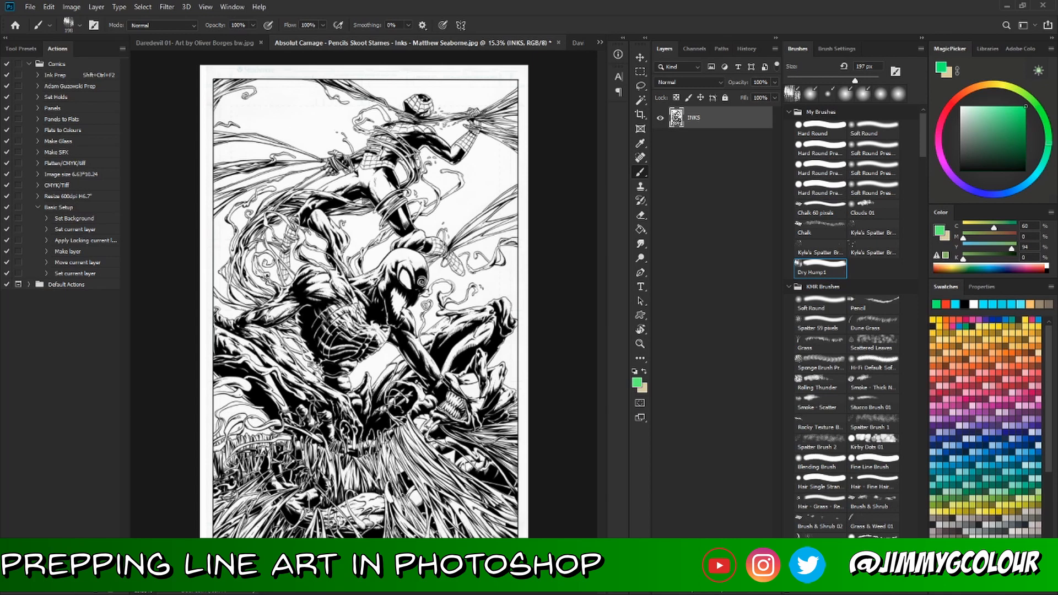
pyautogui.scroll(5, 262, 218)
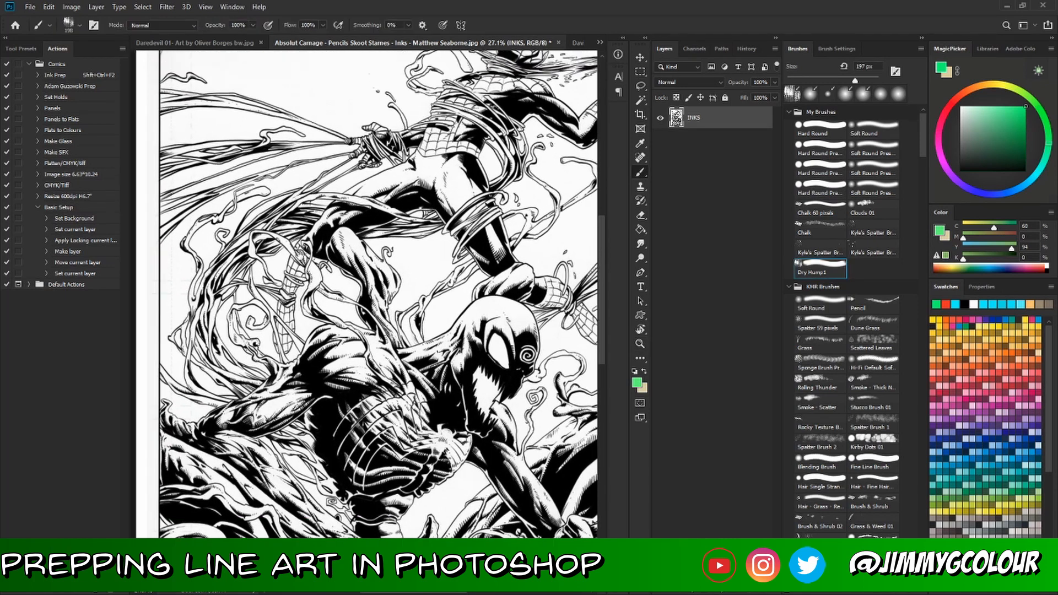
pyautogui.moveTo(420, 178); pyautogui.dragTo(379, 329)
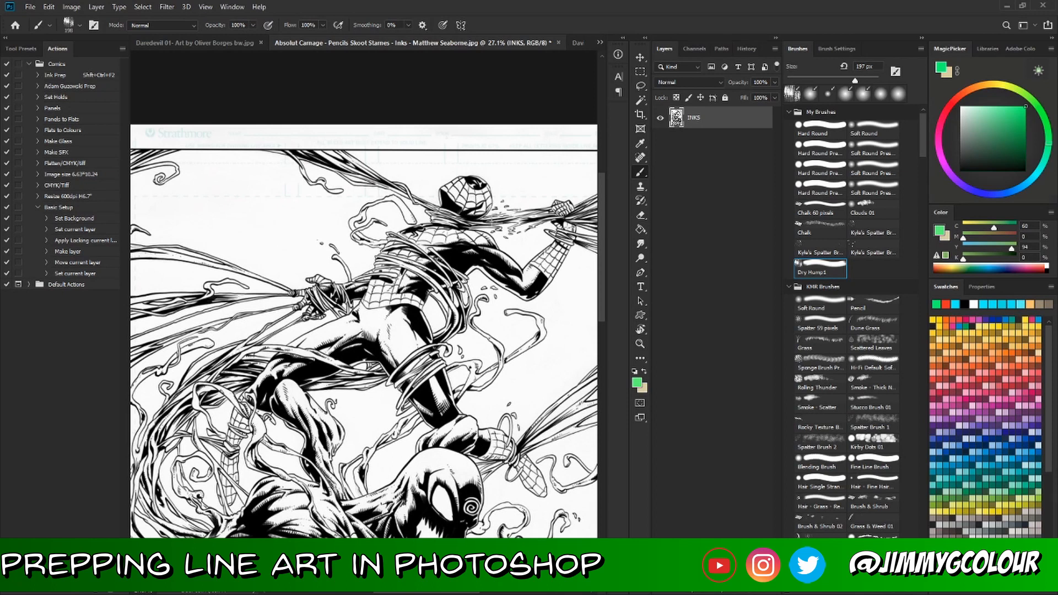
# - Examine the Strathmore paper header, printed guide marks and paper tone around the upper part of the scanned inks
pyautogui.press('z')
pyautogui.click(380, 255)
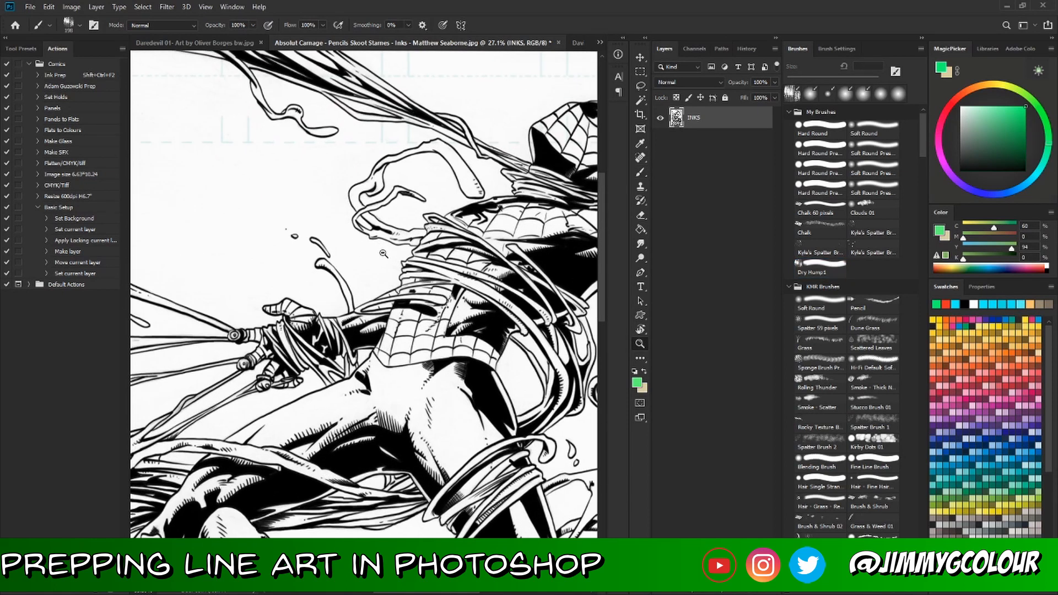
pyautogui.press('b')
pyautogui.hotkey('ctrl', '+')
pyautogui.moveTo(386, 265)
pyautogui.mouseDown()
pyautogui.moveTo(427, 338)
pyautogui.moveTo(439, 327)
pyautogui.mouseUp()
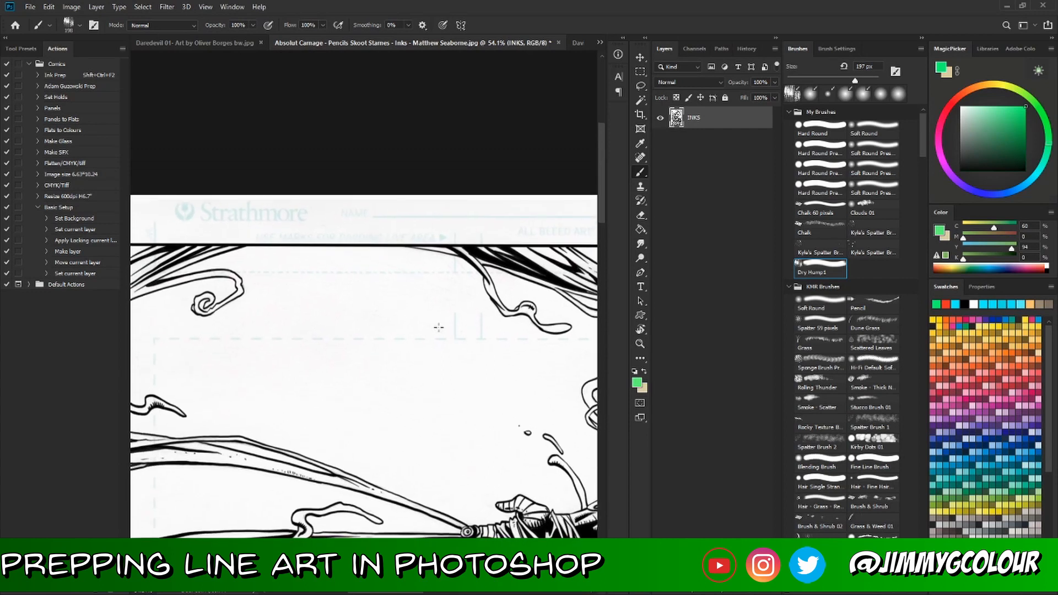
pyautogui.scroll(3, 353, 303)
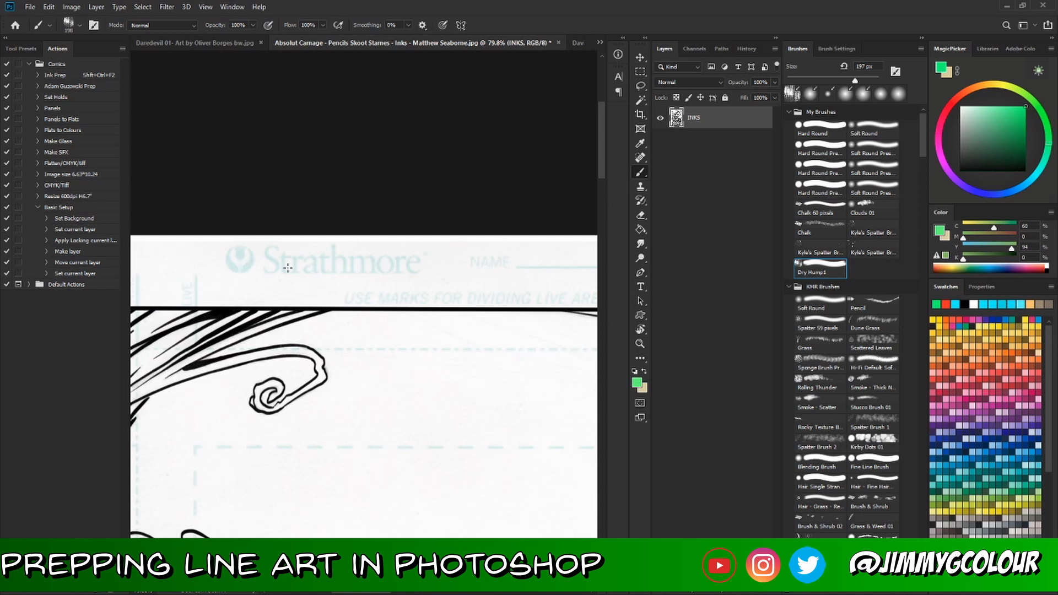
pyautogui.moveTo(429, 385); pyautogui.dragTo(342, 319)
pyautogui.scroll(-5, 417, 349)
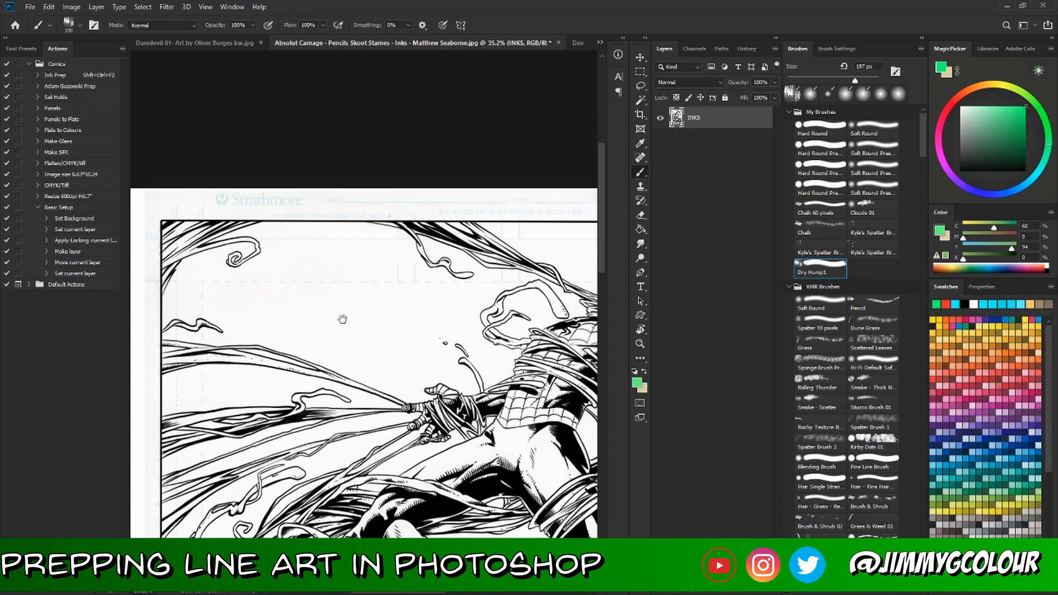
pyautogui.moveTo(408, 347); pyautogui.dragTo(333, 320)
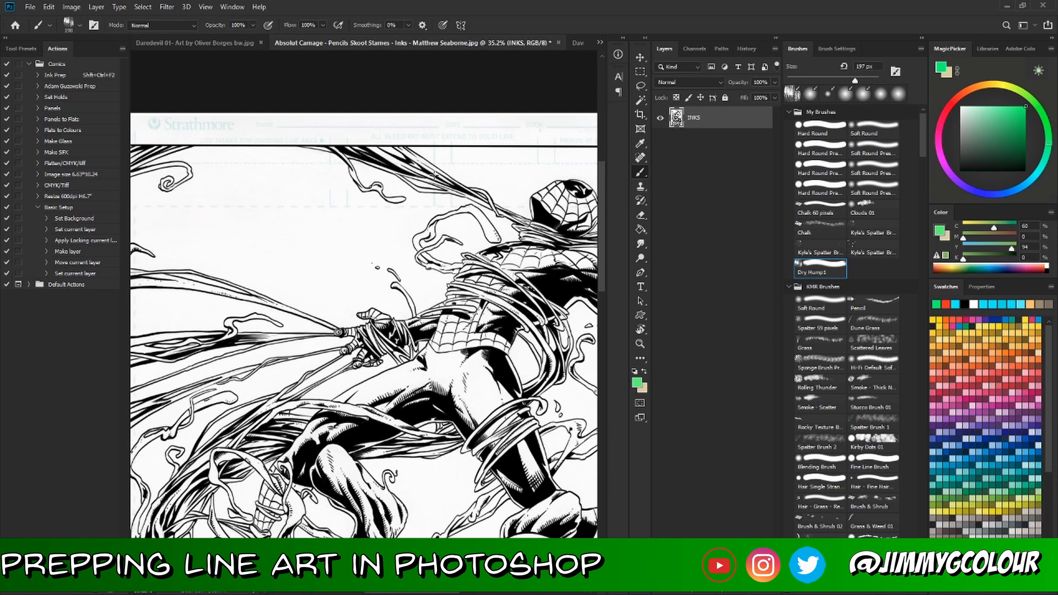
# - Set the Absolut Carnage INKS layer to Multiply and add an empty layer beneath it
pyautogui.click(713, 82)
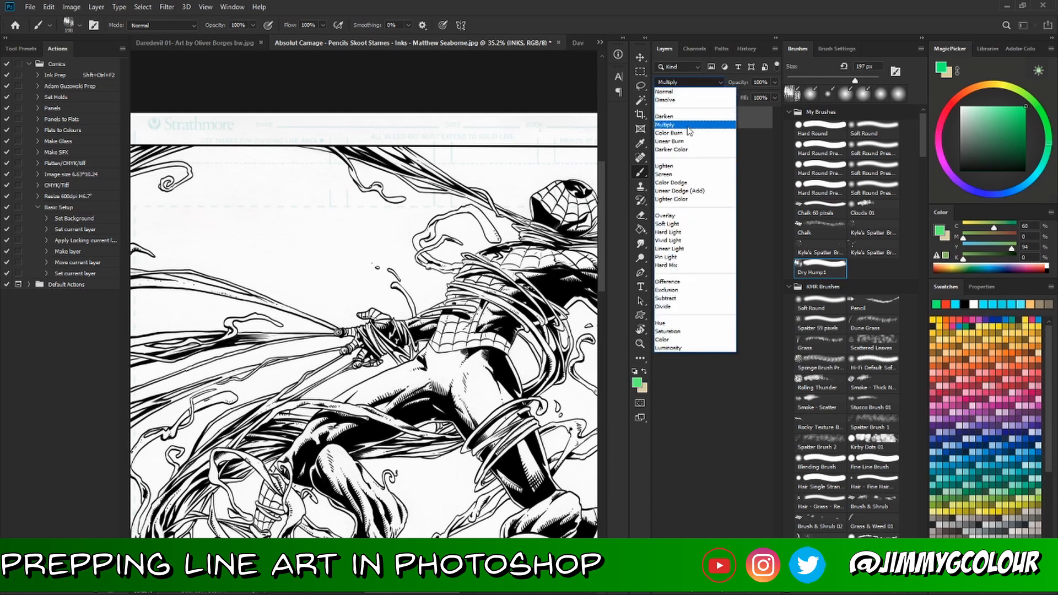
pyautogui.click(688, 130)
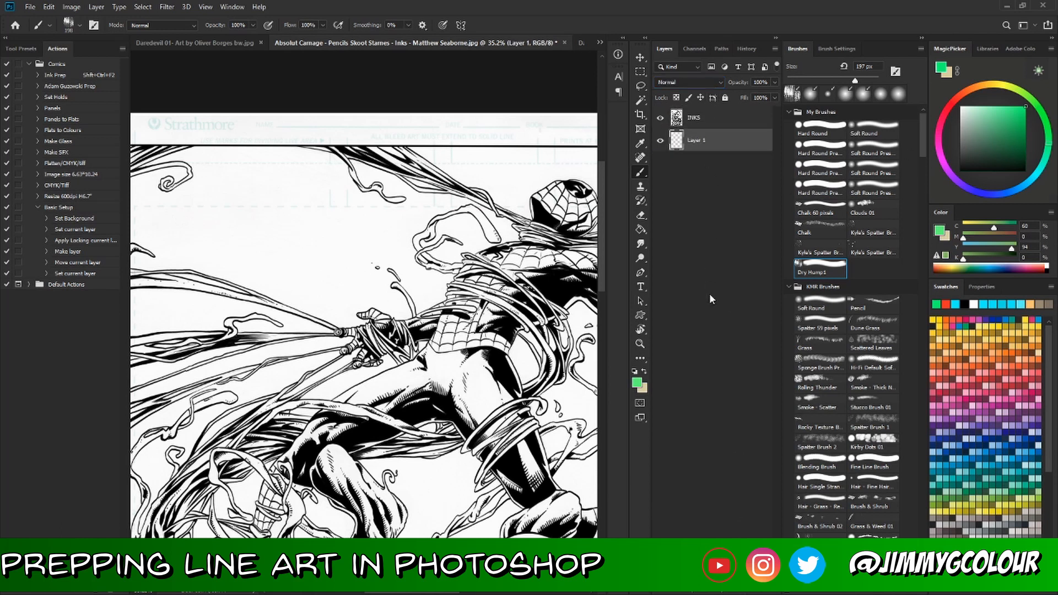
# - Pick a light cyan blue and fill the empty layer beneath INKS with it using the Paint Bucket
pyautogui.click(1030, 182)
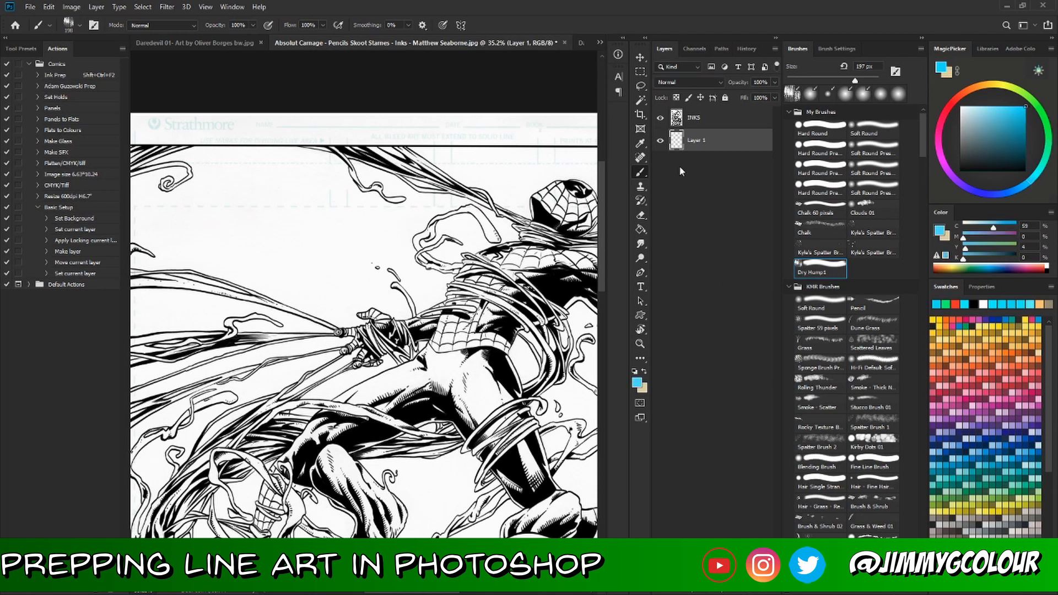
pyautogui.click(508, 299)
pyautogui.hotkey('ctrl', 'z')
pyautogui.click(641, 230)
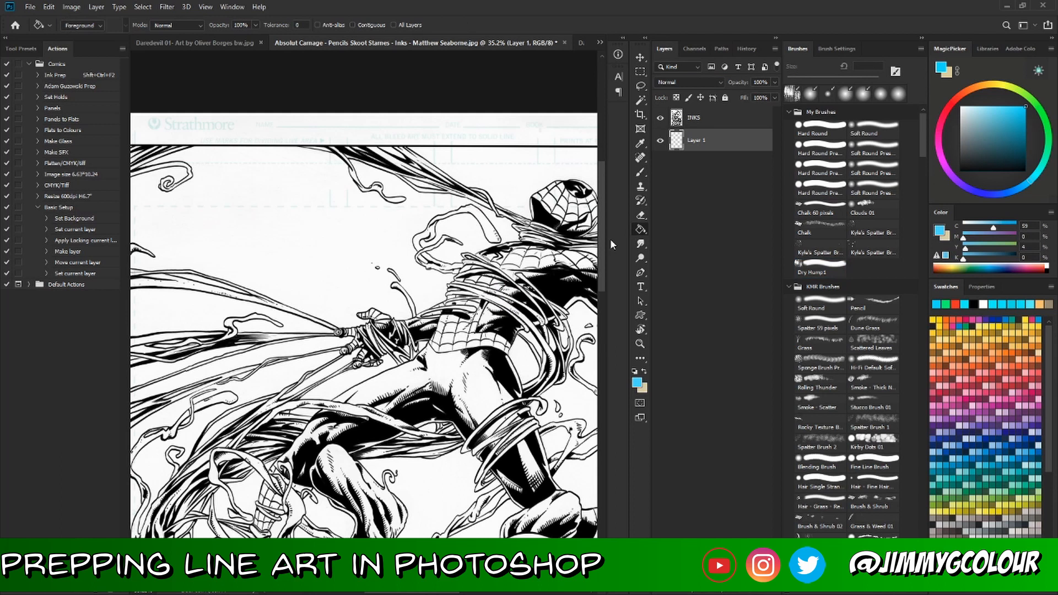
pyautogui.click(374, 296)
# - Examine how the Strathmore header, guide marks and paper tone show over the cyan fill near the page's upper edge
pyautogui.moveTo(392, 271)
pyautogui.mouseDown()
pyautogui.moveTo(402, 317)
pyautogui.moveTo(455, 353)
pyautogui.mouseUp()
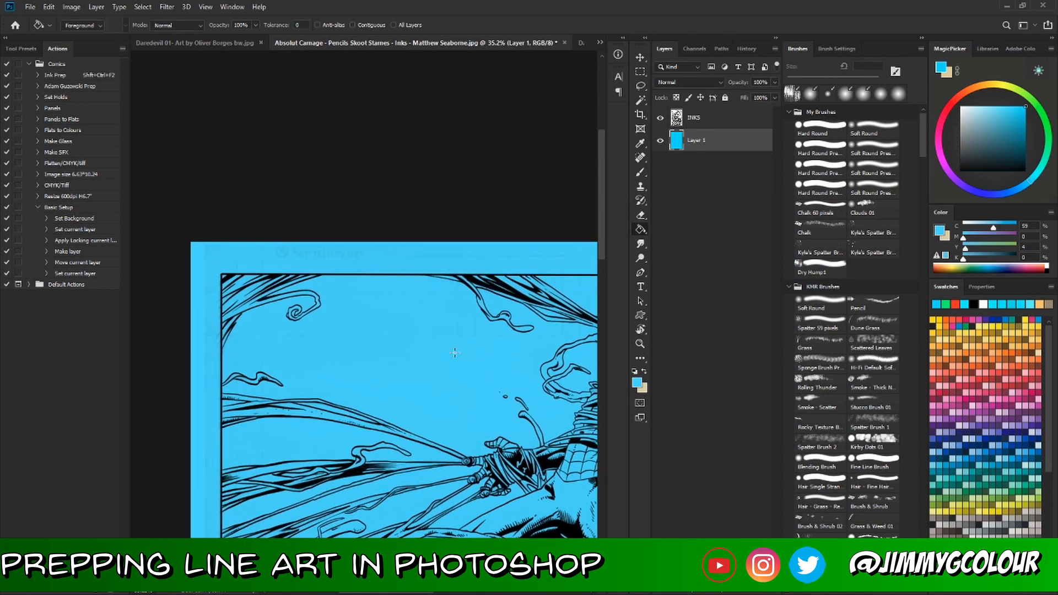
pyautogui.scroll(6, 455, 353)
pyautogui.scroll(2, 397, 281)
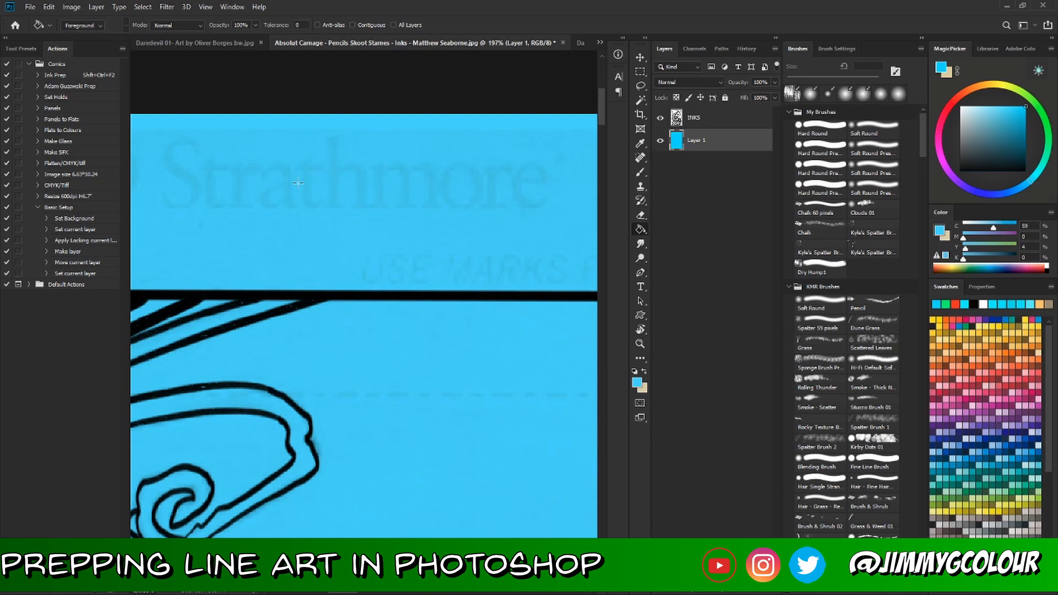
pyautogui.moveTo(388, 321); pyautogui.dragTo(365, 298)
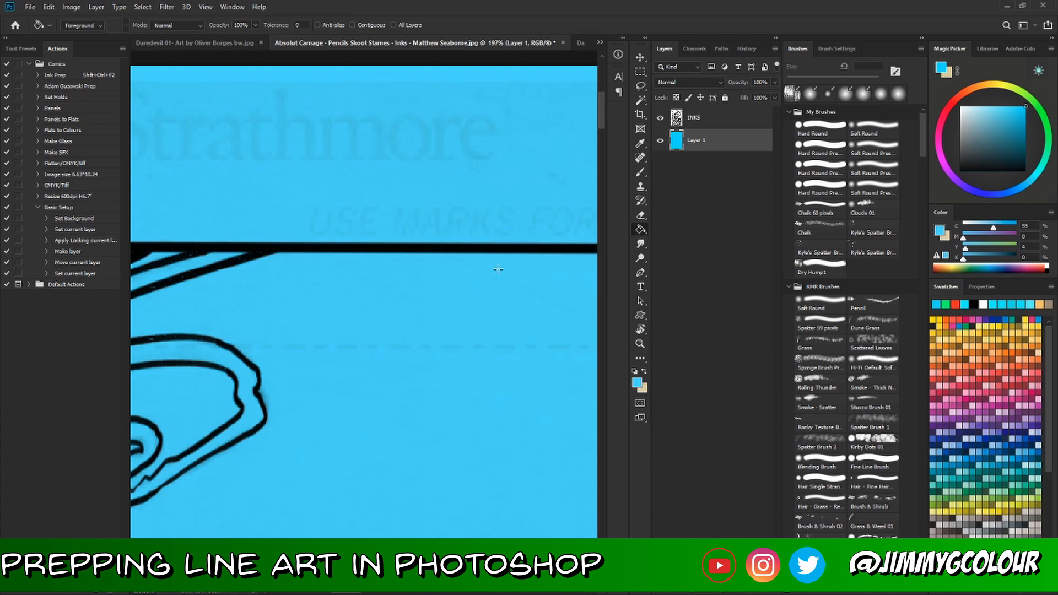
pyautogui.moveTo(498, 281); pyautogui.dragTo(447, 274)
pyautogui.moveTo(368, 340); pyautogui.dragTo(421, 328)
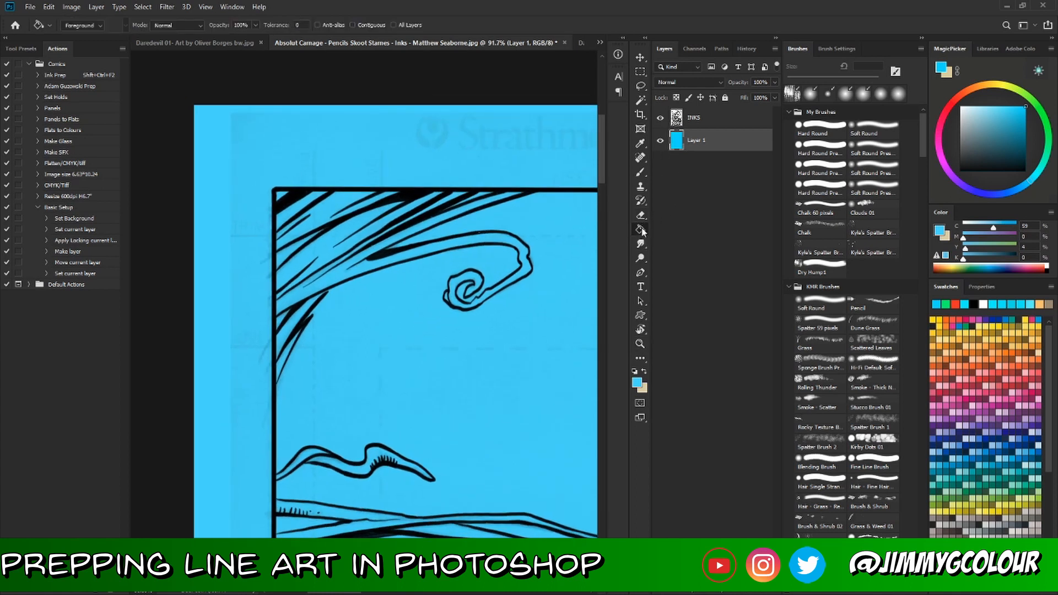
# - Reduce the brush to 71 px and sample the cyan from the page's outer margin and from the tinted paper beside the panel border
pyautogui.click(640, 172)
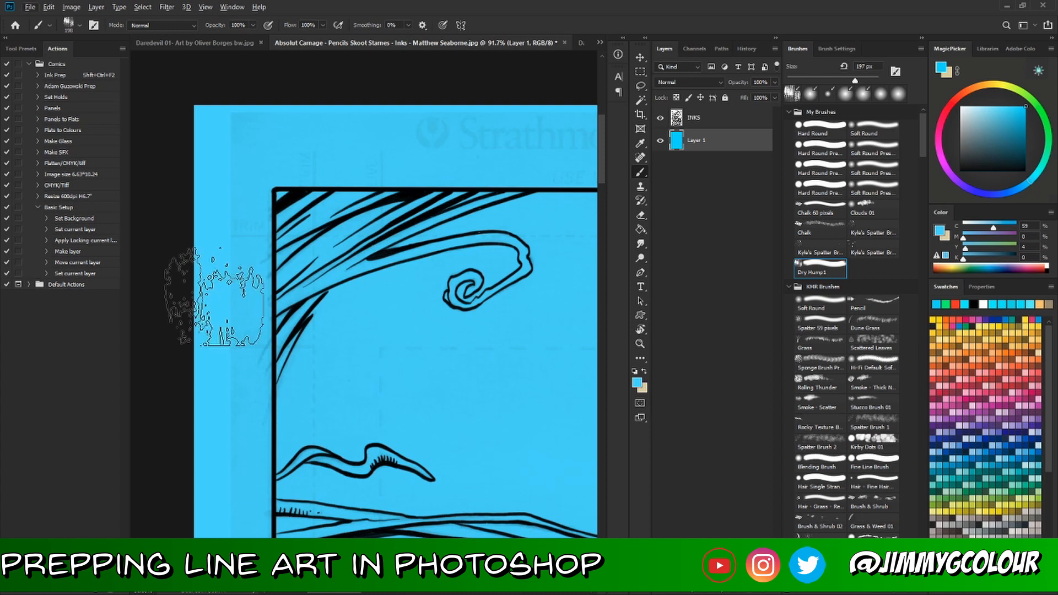
pyautogui.keyDown('alt'); pyautogui.rightClick(233, 281); pyautogui.keyUp('alt')
pyautogui.moveTo(227, 283); pyautogui.dragTo(200, 289)
pyautogui.press('alt')
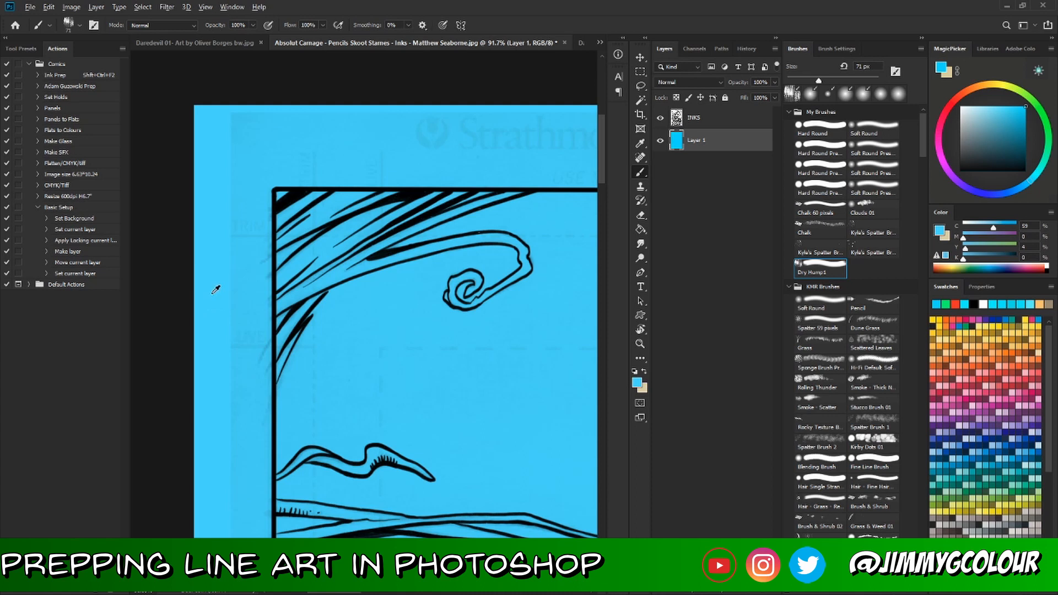
pyautogui.keyDown('alt'); pyautogui.click(215, 291); pyautogui.keyUp('alt')
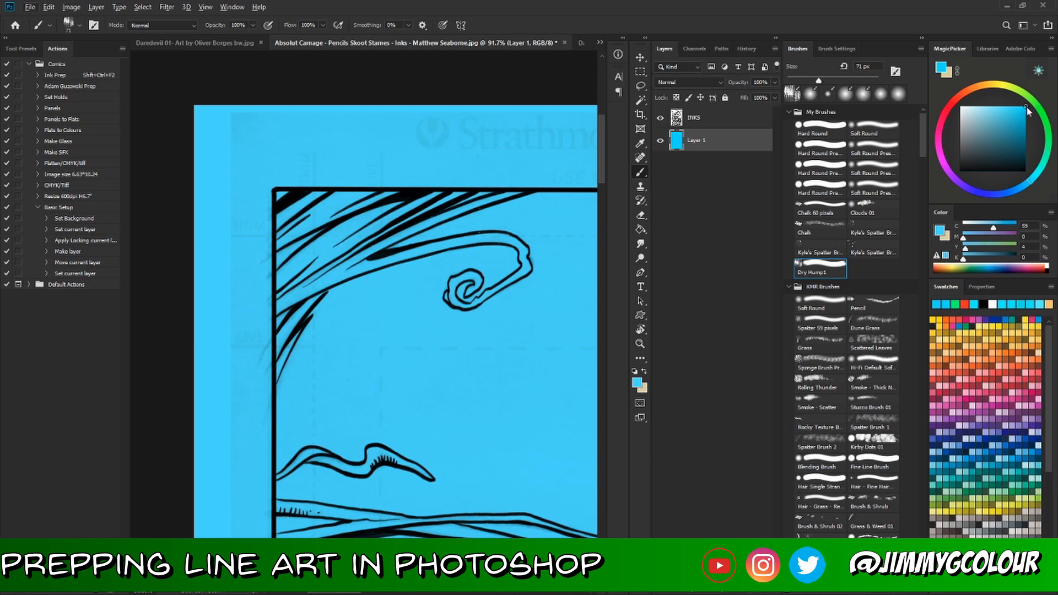
pyautogui.keyDown('alt'); pyautogui.click(253, 313); pyautogui.keyUp('alt')
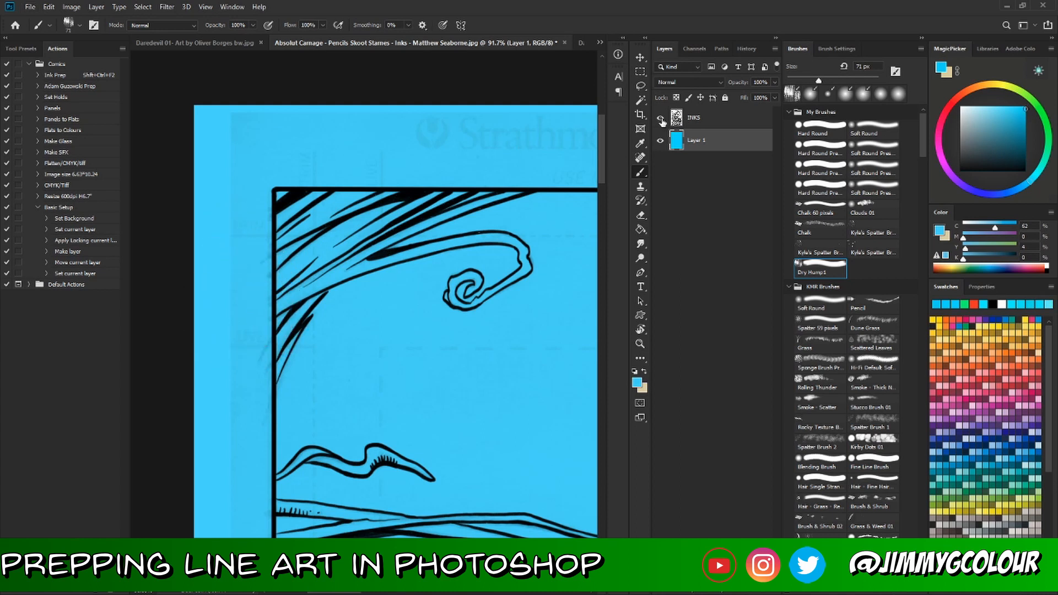
# - Hide the cyan layer, examine the guide marks and stray ink around the panel's upper corner, and show the layer again
pyautogui.click(661, 140)
pyautogui.press('z')
pyautogui.click(279, 280)
pyautogui.press('b')
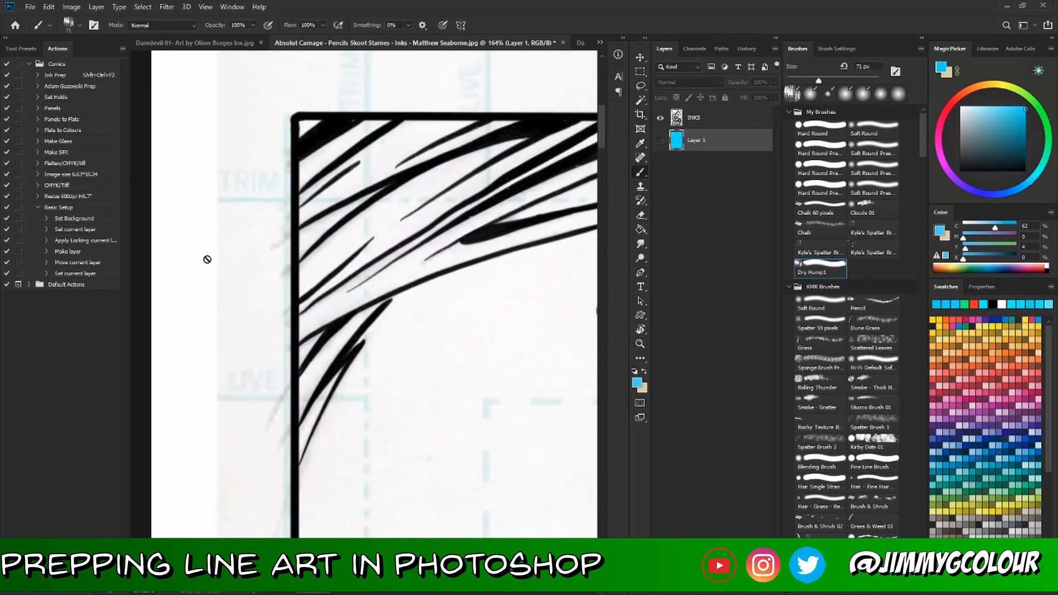
pyautogui.moveTo(297, 289)
pyautogui.mouseDown()
pyautogui.moveTo(249, 355)
pyautogui.moveTo(318, 287)
pyautogui.moveTo(284, 293)
pyautogui.mouseUp()
pyautogui.press('z')
pyautogui.press('b')
pyautogui.moveTo(330, 330); pyautogui.dragTo(313, 293)
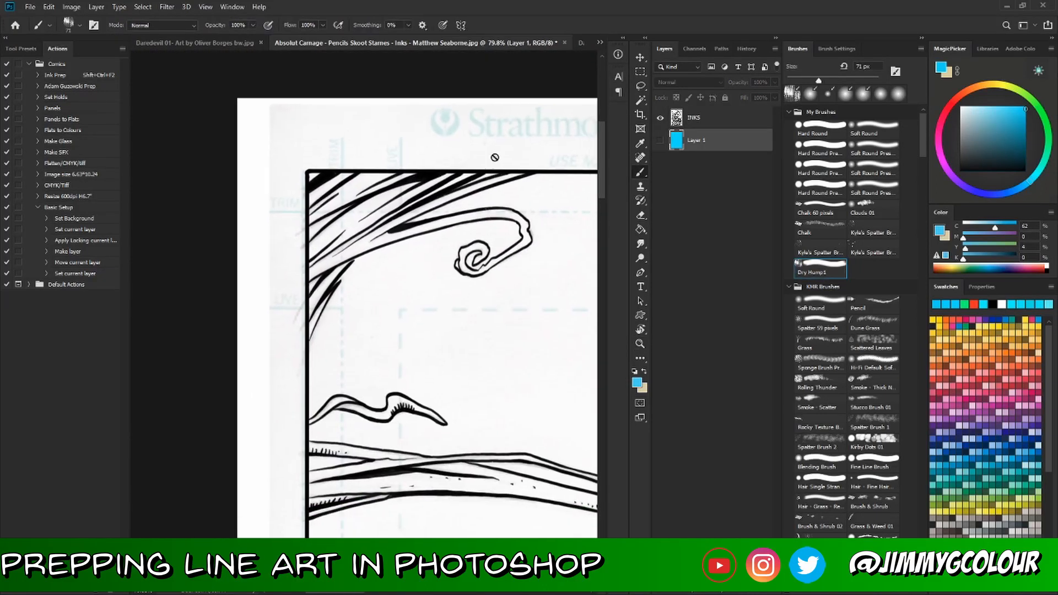
pyautogui.click(662, 141)
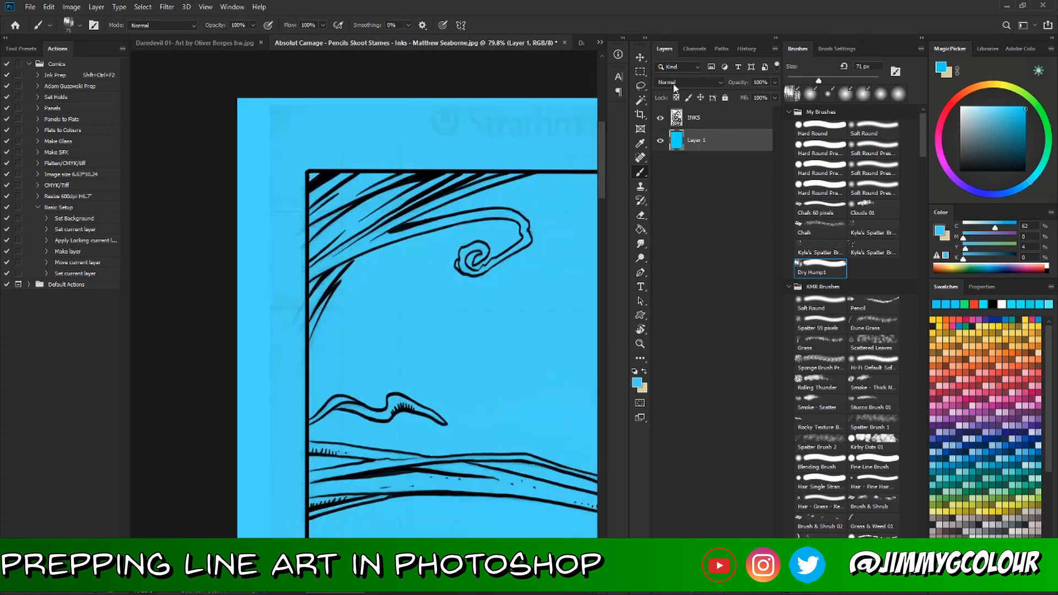
# - Set the Eyedropper to sample the Current Layer only and pick up the cyan from the page's outer margin
pyautogui.click(641, 145)
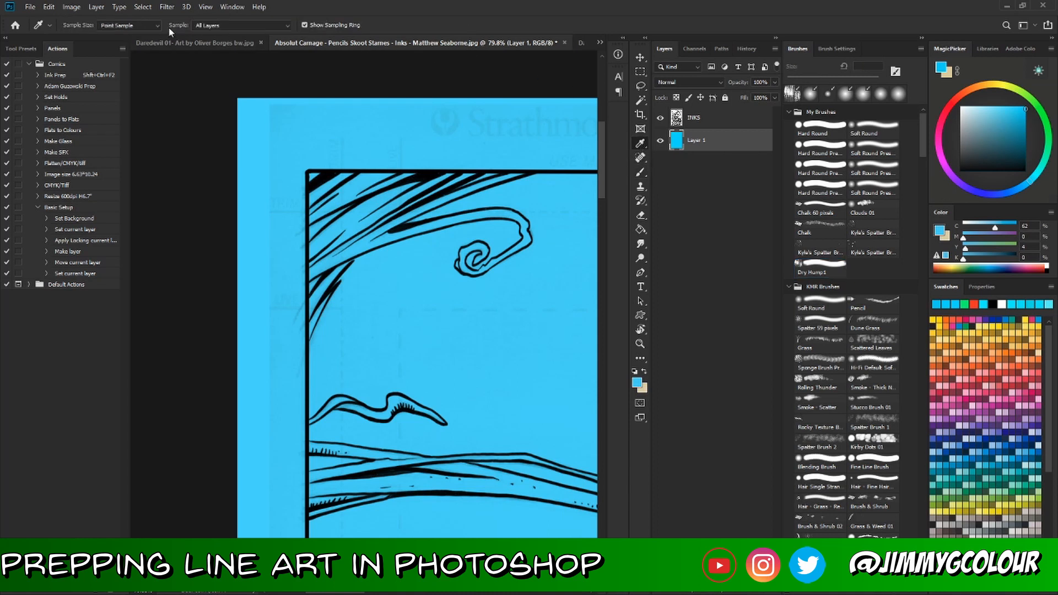
pyautogui.click(287, 26)
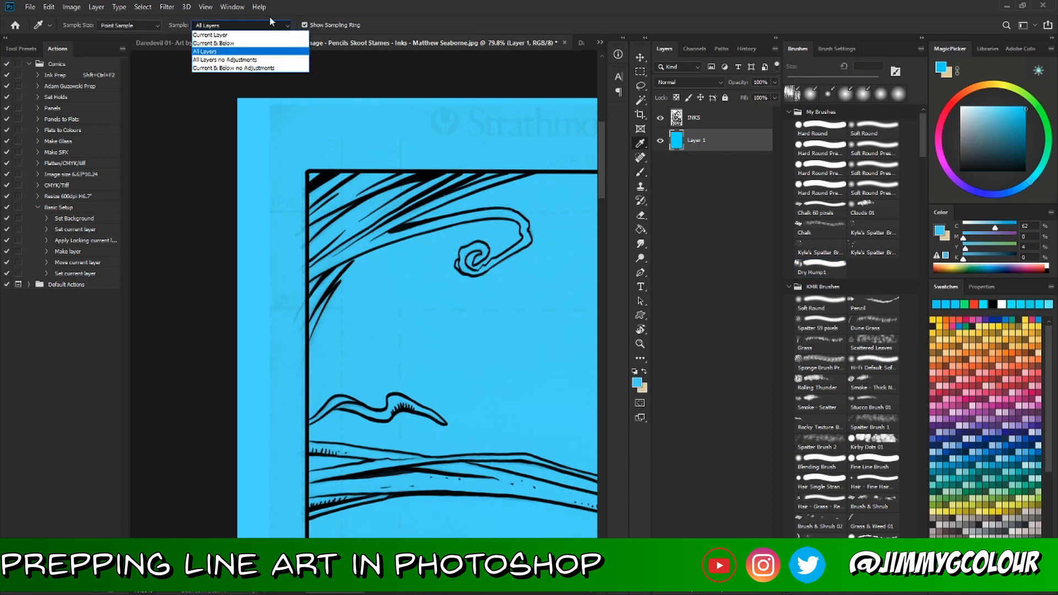
pyautogui.click(238, 35)
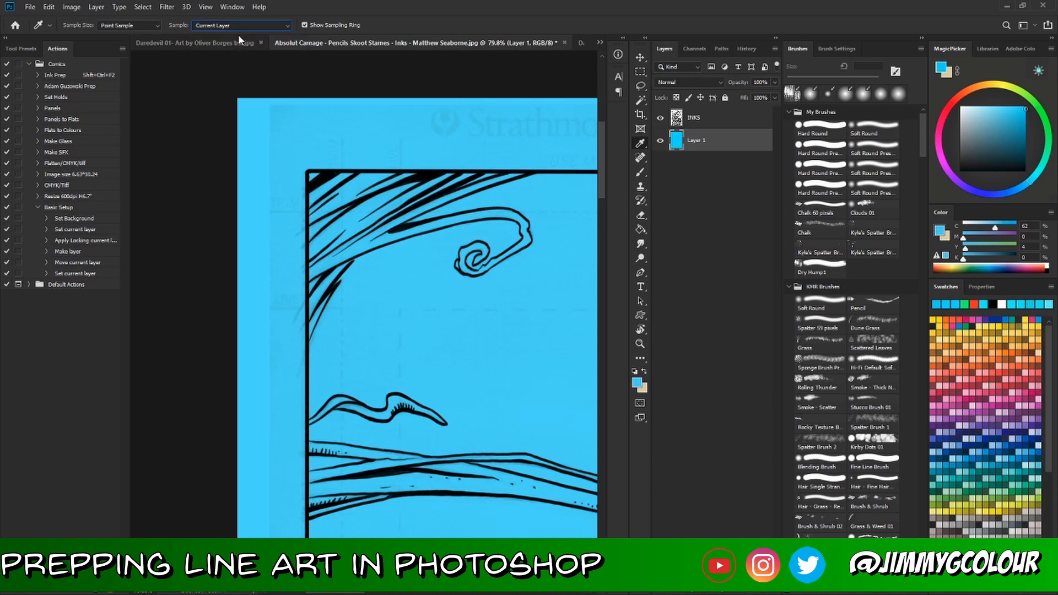
pyautogui.doubleClick(711, 143)
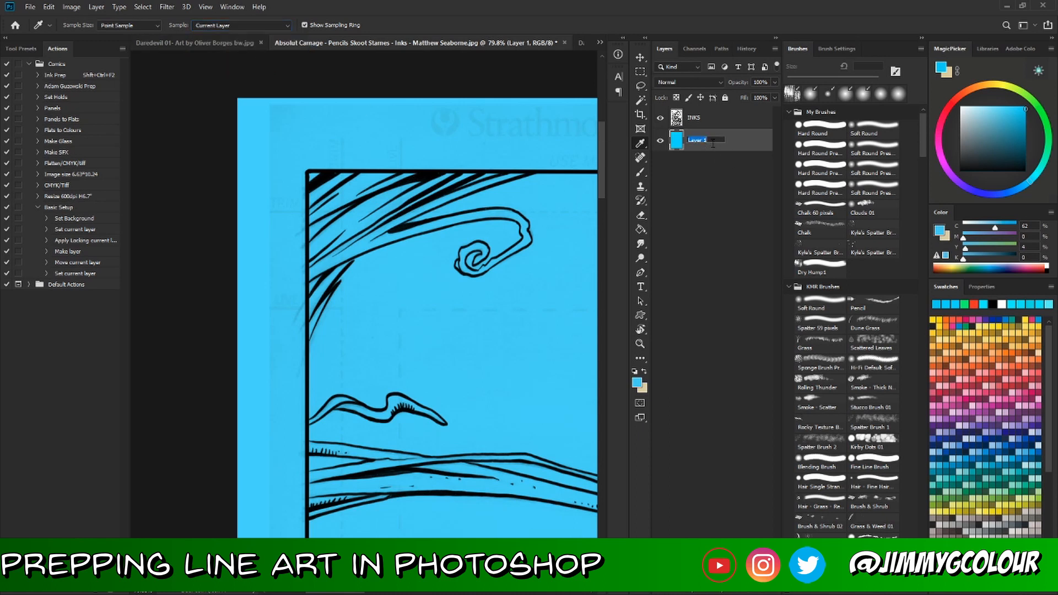
pyautogui.press('Return')
pyautogui.click(641, 231)
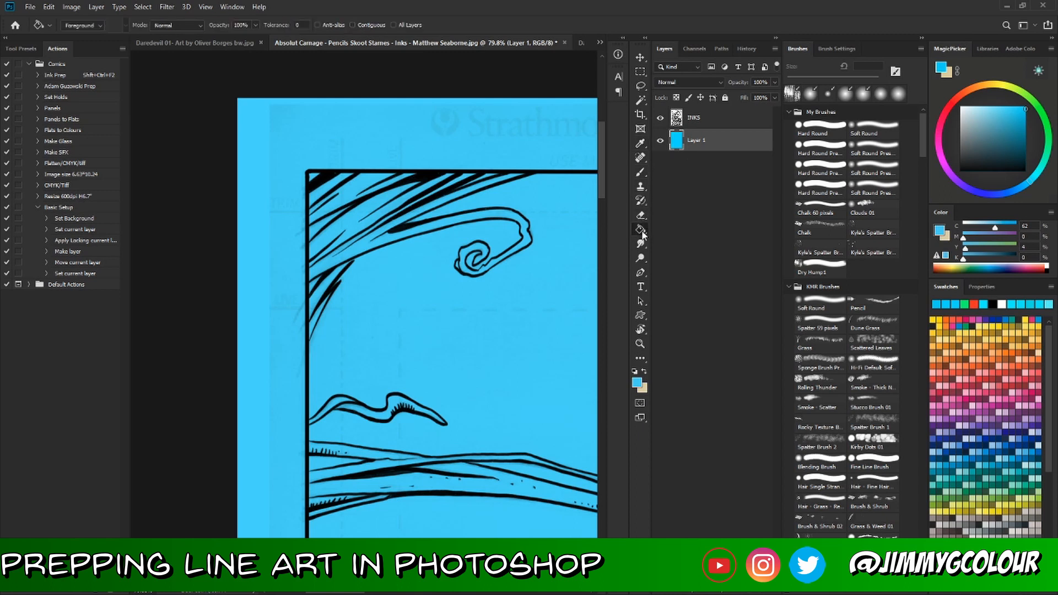
pyautogui.press('alt')
pyautogui.keyDown('alt'); pyautogui.click(261, 325); pyautogui.keyUp('alt')
# - Set the Eyedropper's sample option to All Layers
pyautogui.click(640, 143)
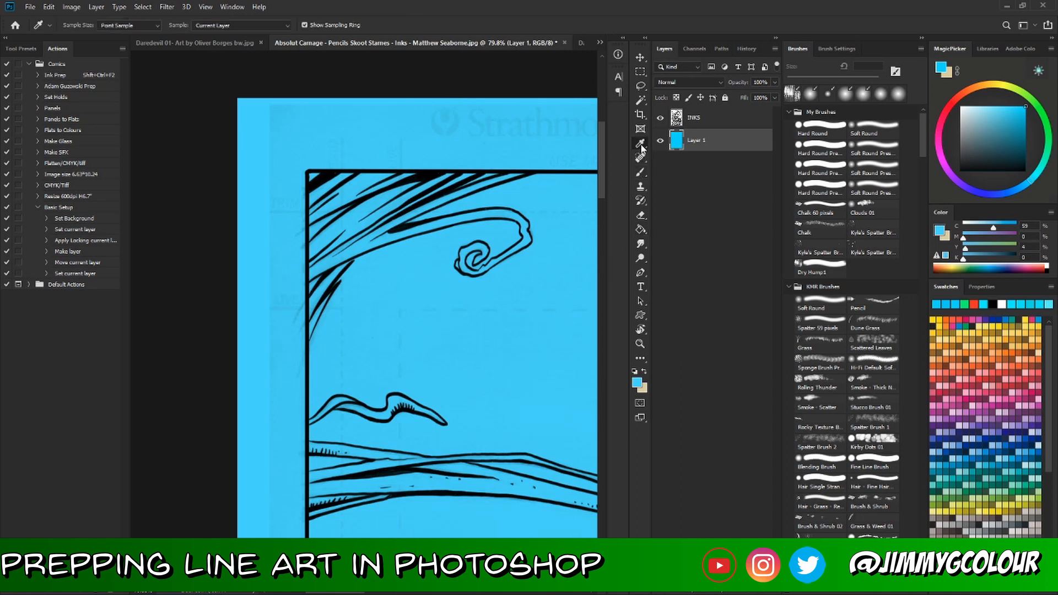
pyautogui.click(285, 25)
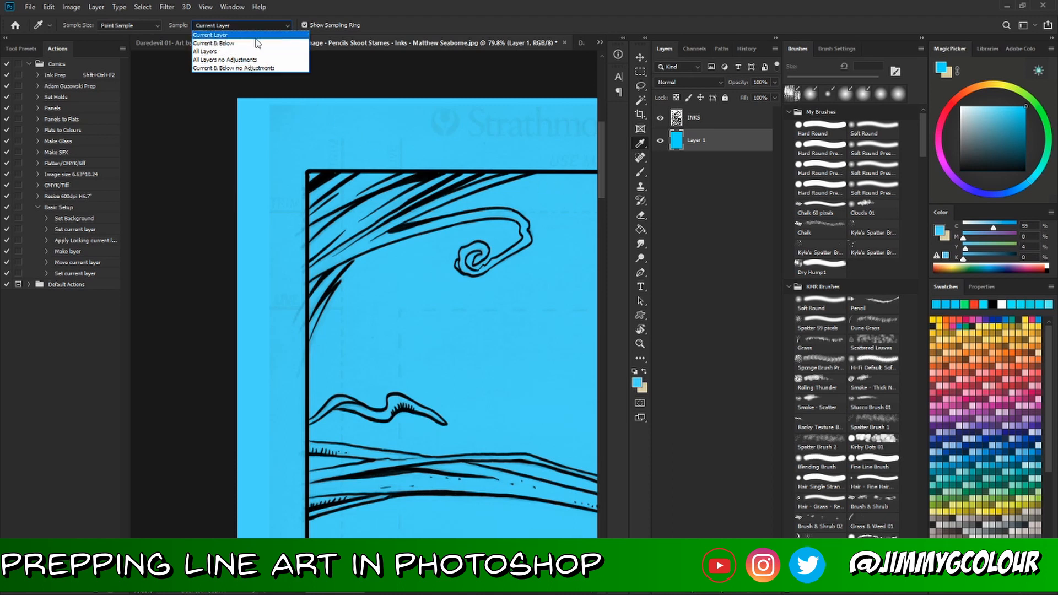
pyautogui.click(223, 53)
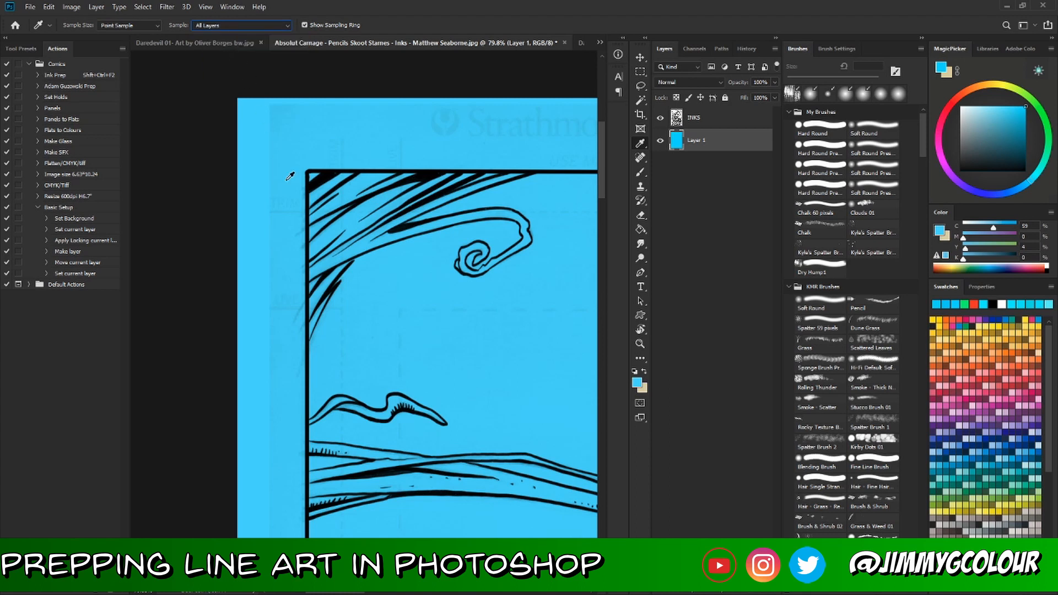
# - Look over the whole Absolut Carnage page with its inks multiplied over the cyan fill
pyautogui.press('z')
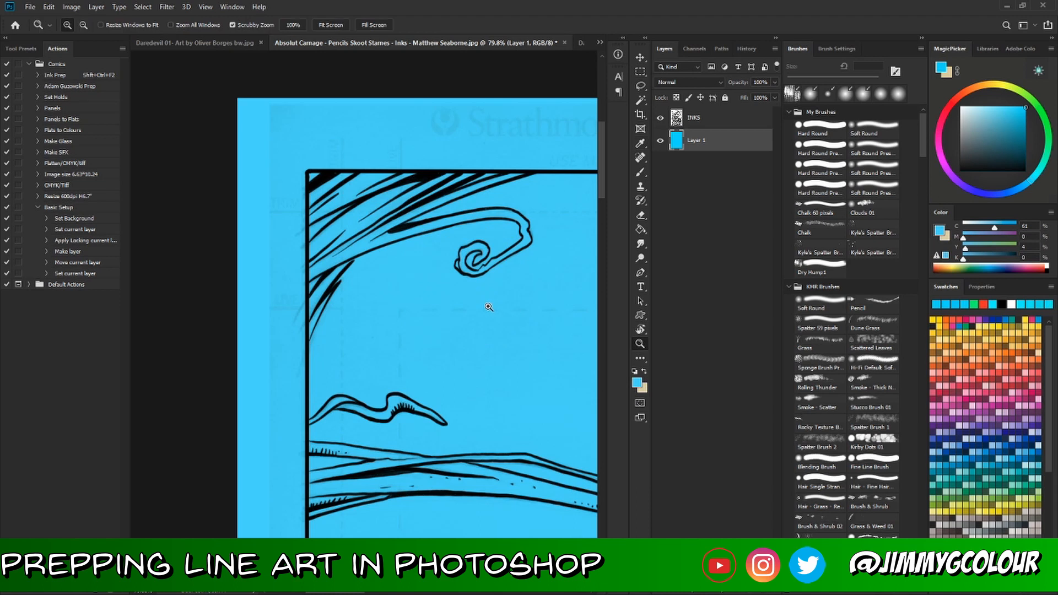
pyautogui.moveTo(488, 303); pyautogui.dragTo(237, 204)
pyautogui.moveTo(441, 309); pyautogui.dragTo(413, 259)
pyautogui.scroll(-2, 421, 278)
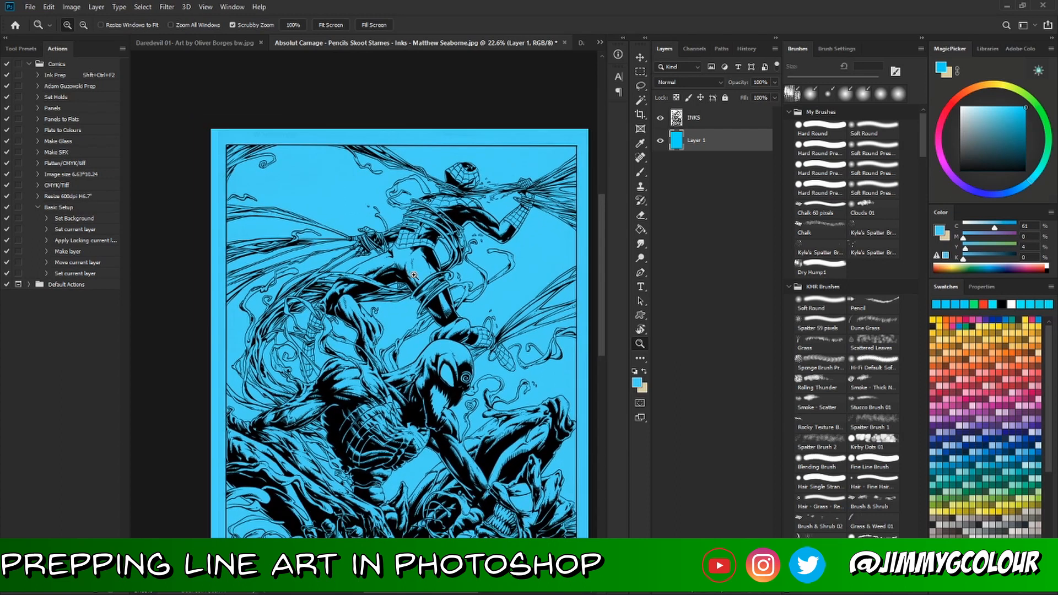
pyautogui.moveTo(482, 201); pyautogui.dragTo(452, 176)
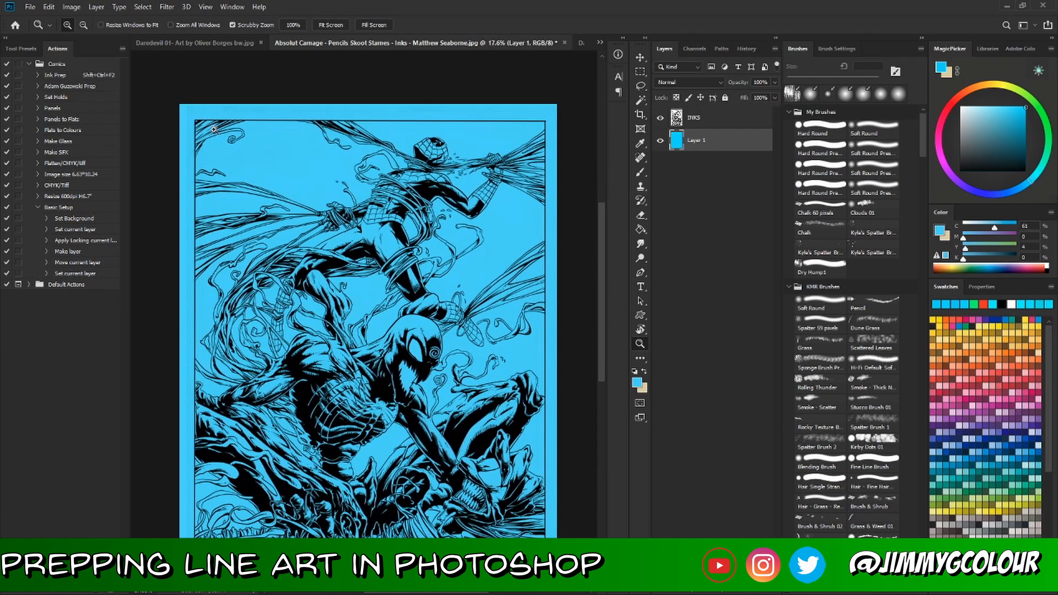
pyautogui.scroll(1, 348, 242)
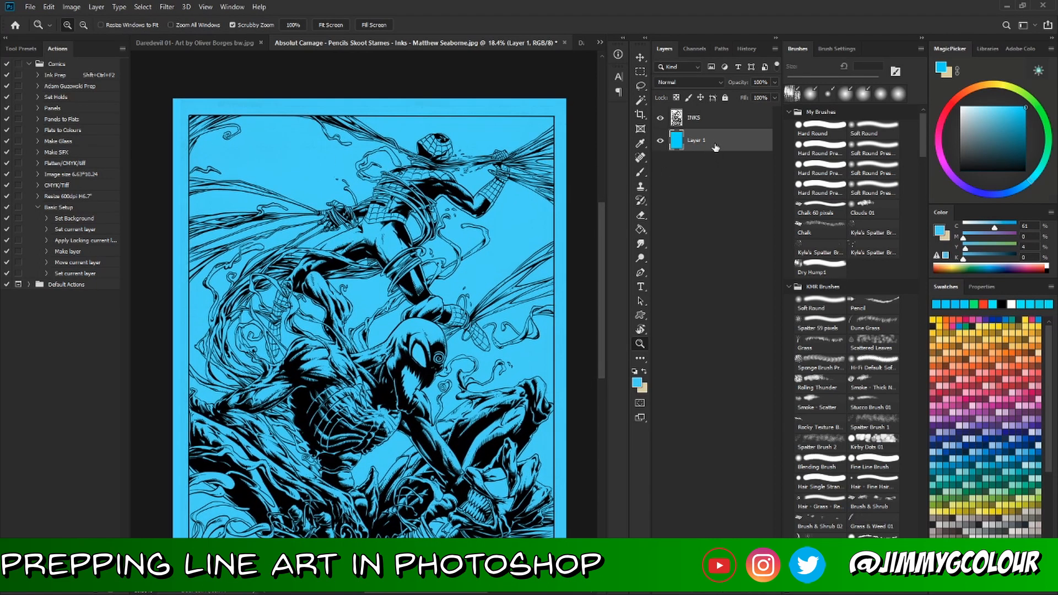
# - Duplicate the INKS layer and lock the original
pyautogui.click(716, 120)
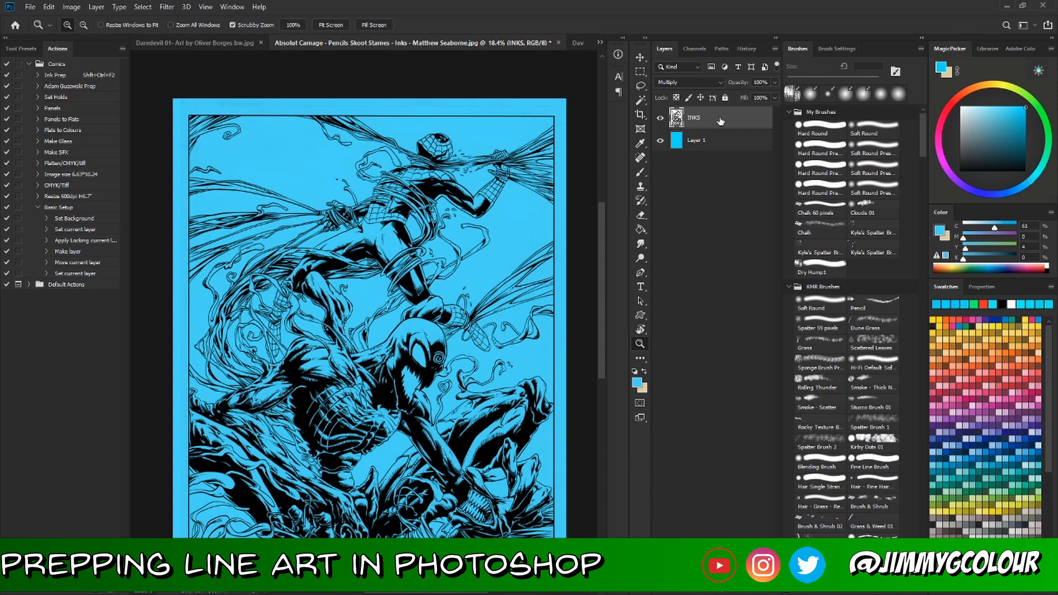
pyautogui.moveTo(720, 120); pyautogui.dragTo(733, 594)
pyautogui.click(718, 143)
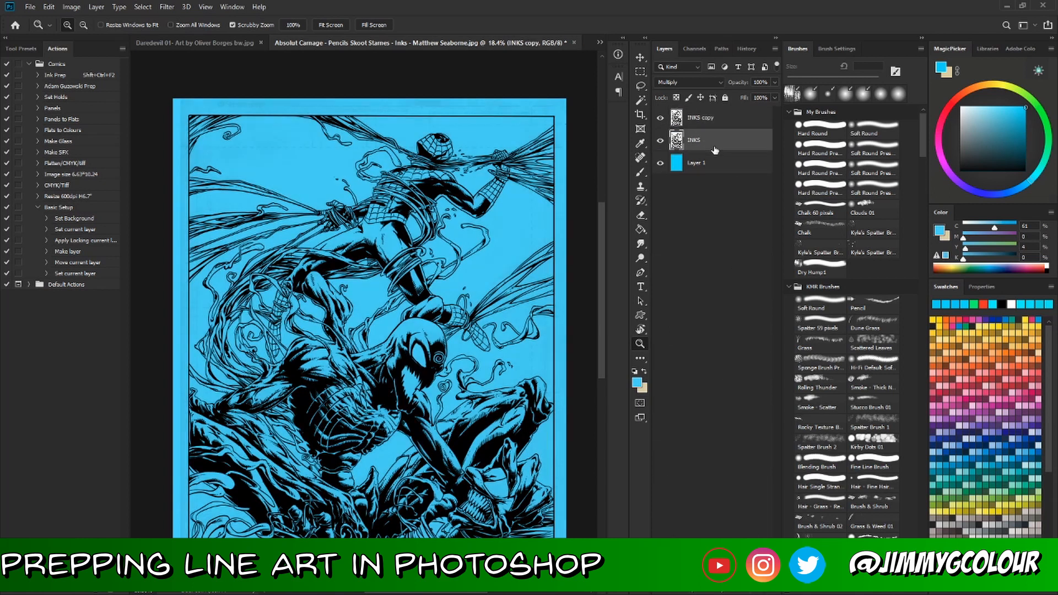
pyautogui.click(726, 98)
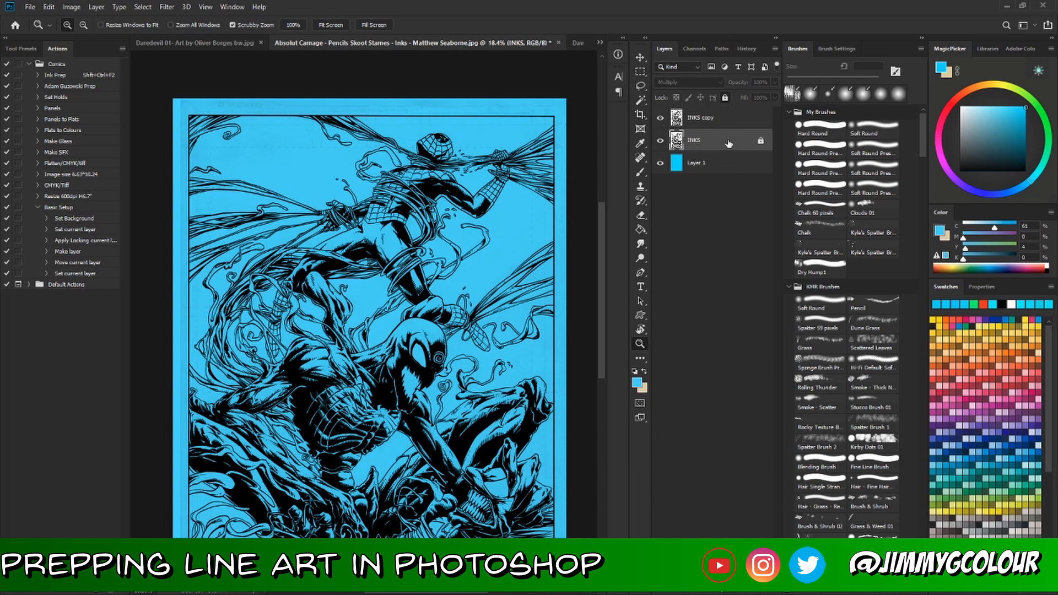
# - Move the locked INKS layer beneath the cyan Layer 1, hide it, and make INKS copy the active layer
pyautogui.moveTo(728, 144); pyautogui.dragTo(721, 179)
pyautogui.click(660, 162)
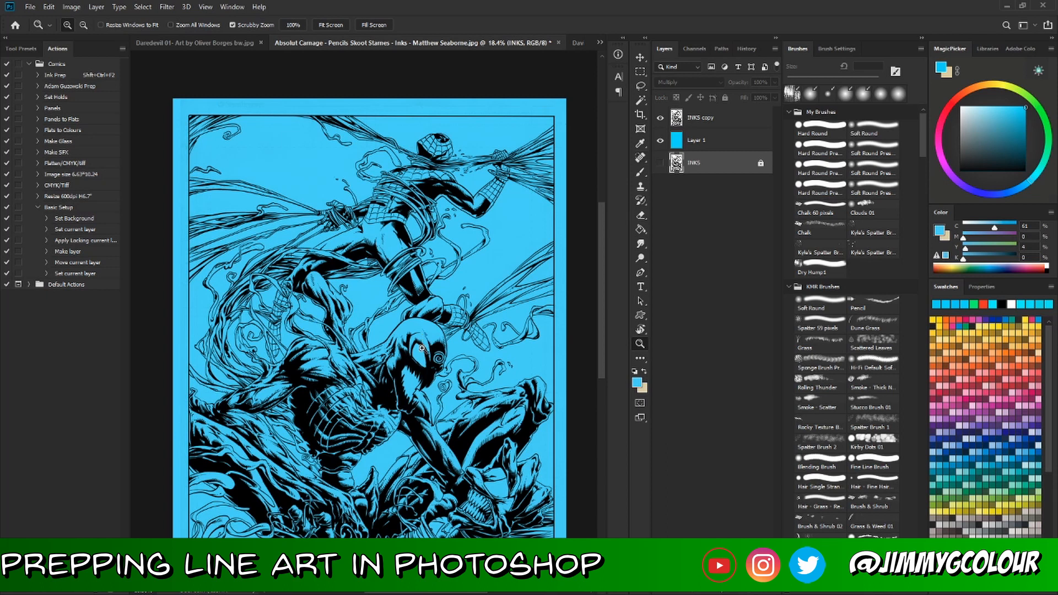
pyautogui.click(705, 122)
# - Hide the cyan Layer 1 and look over the INKS copy artwork on its own
pyautogui.moveTo(400, 294); pyautogui.dragTo(434, 280)
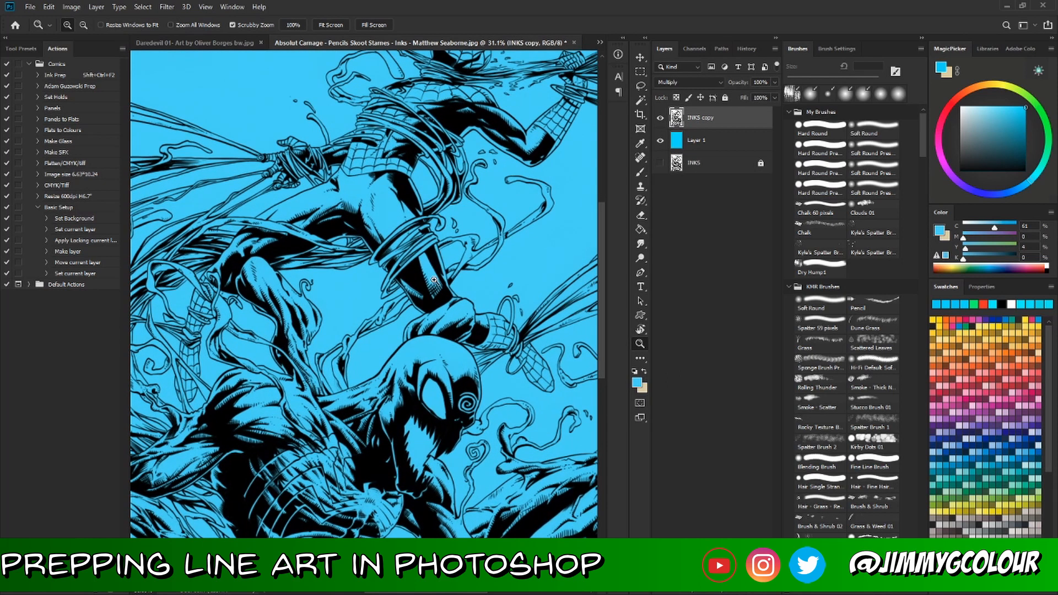
pyautogui.click(660, 144)
pyautogui.scroll(5, 364, 294)
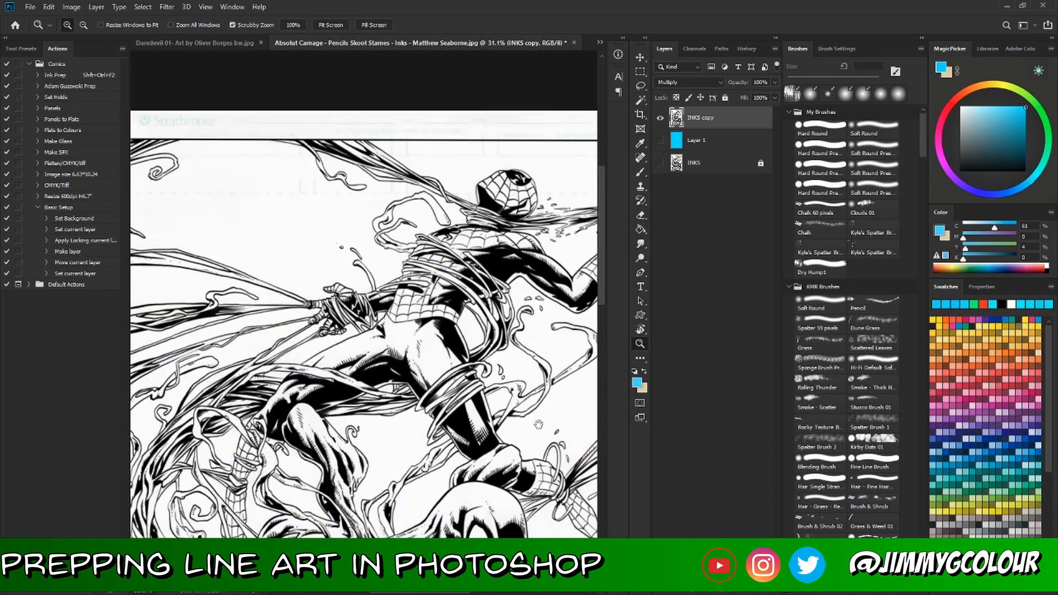
pyautogui.moveTo(521, 365); pyautogui.dragTo(449, 279)
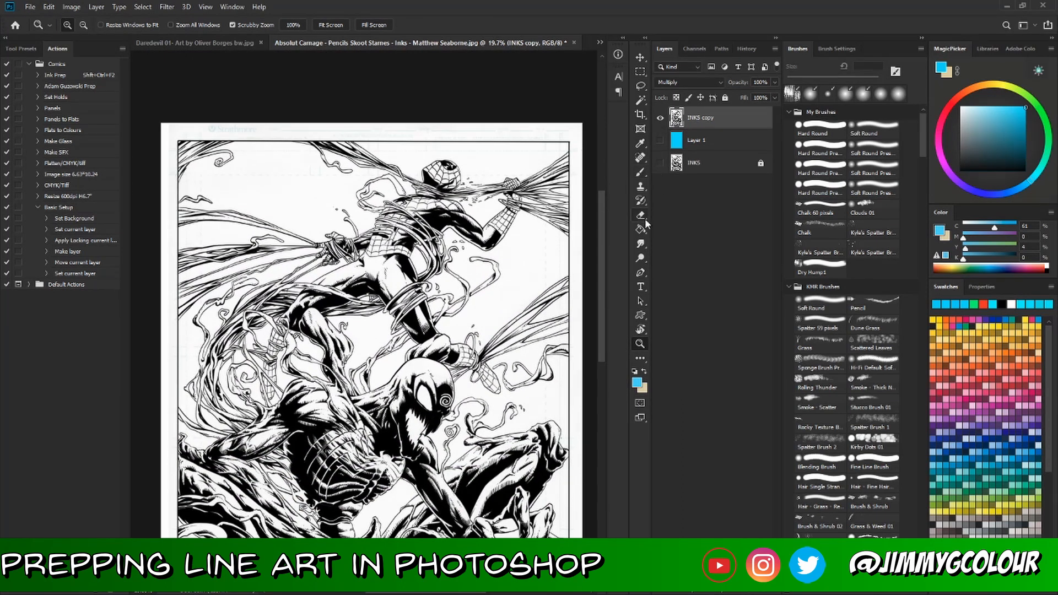
# - Select the solid black ink areas on the INKS copy layer with the Magic Wand, sampling the upper figure's black shading
pyautogui.click(641, 99)
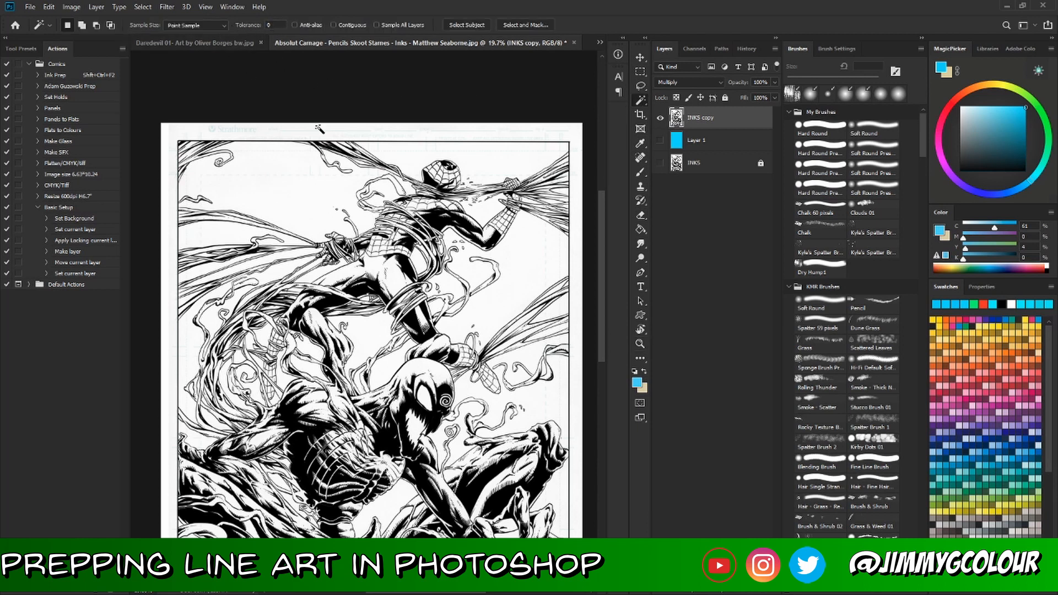
pyautogui.moveTo(319, 129); pyautogui.dragTo(474, 311)
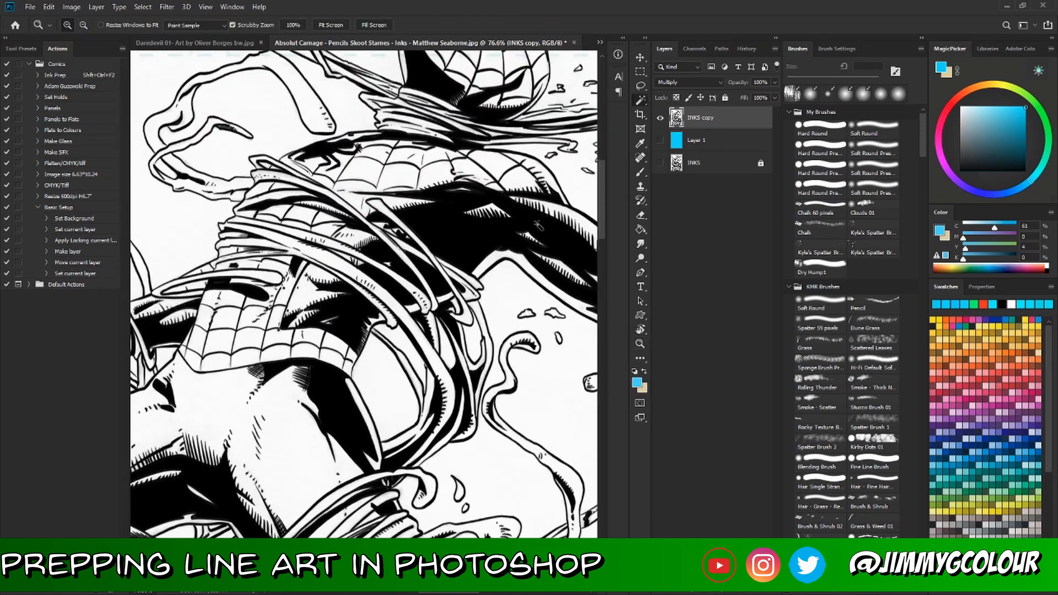
pyautogui.click(460, 244)
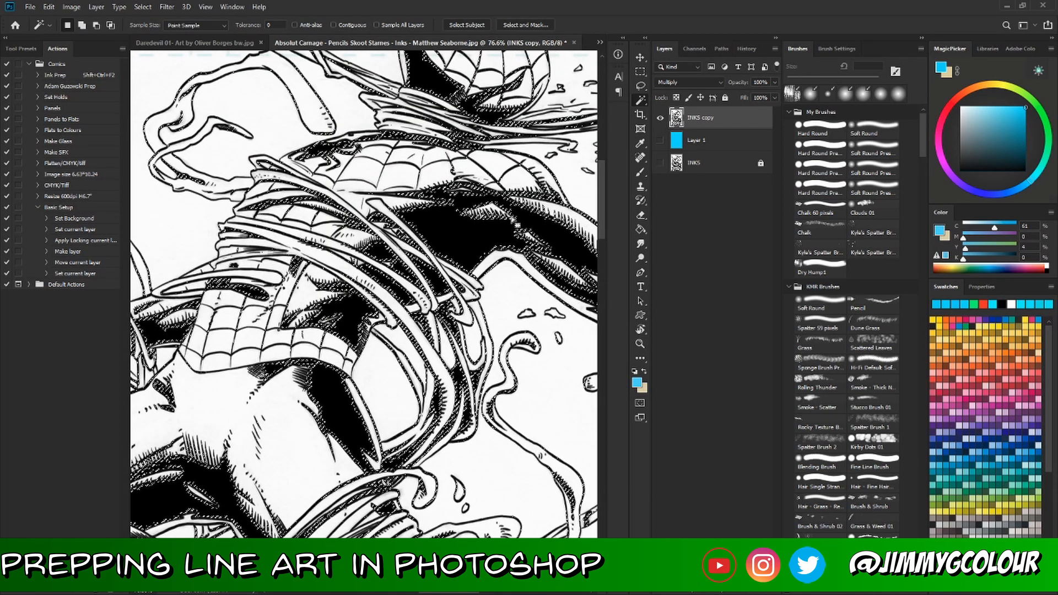
# - Replace the current selection with a Magic Wand selection of the black inks at tolerance 50, sampling the upper figure's black shading
pyautogui.moveTo(462, 245); pyautogui.dragTo(493, 246)
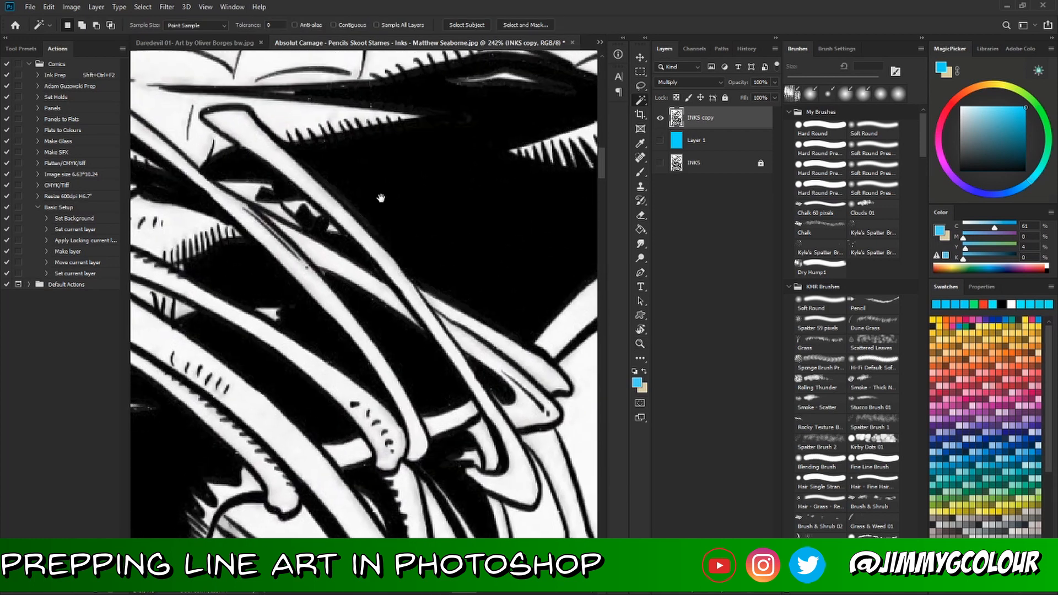
pyautogui.moveTo(393, 243)
pyautogui.mouseDown()
pyautogui.moveTo(414, 285)
pyautogui.moveTo(455, 286)
pyautogui.mouseUp()
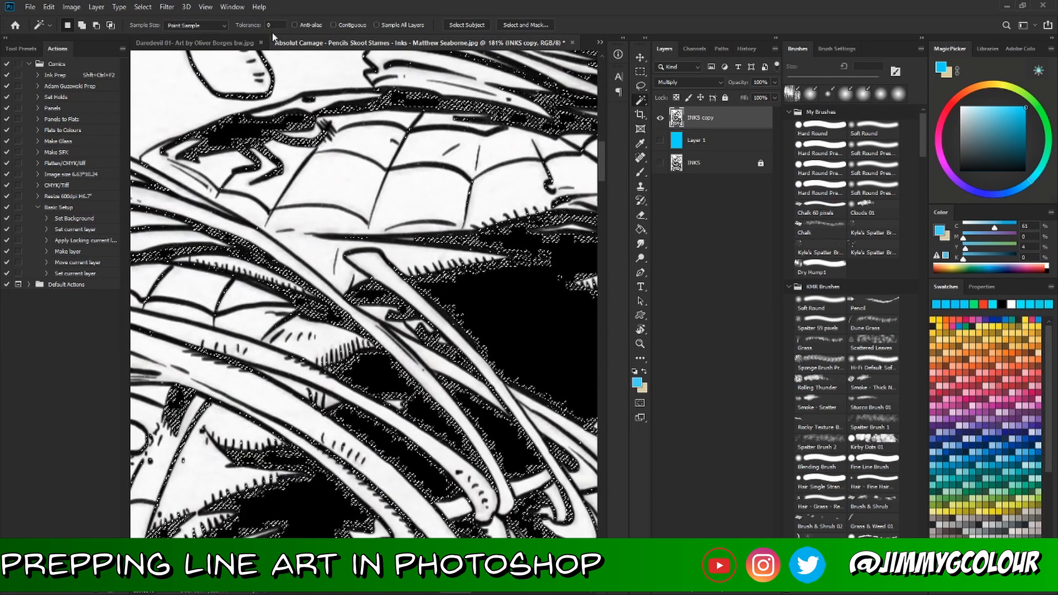
pyautogui.moveTo(513, 306); pyautogui.dragTo(441, 331)
pyautogui.press('w')
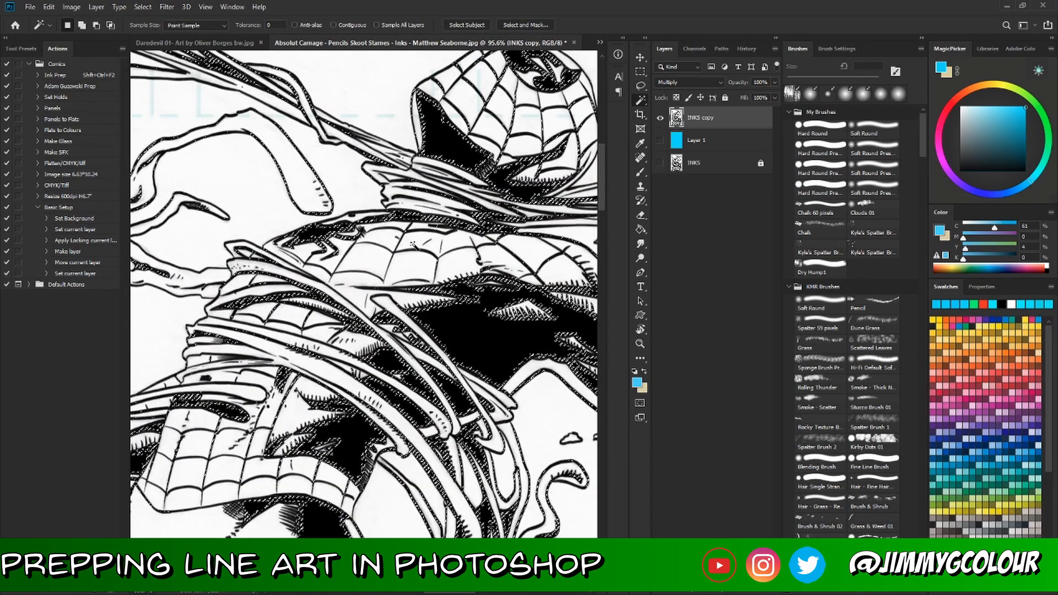
pyautogui.hotkey('ctrl', 'd')
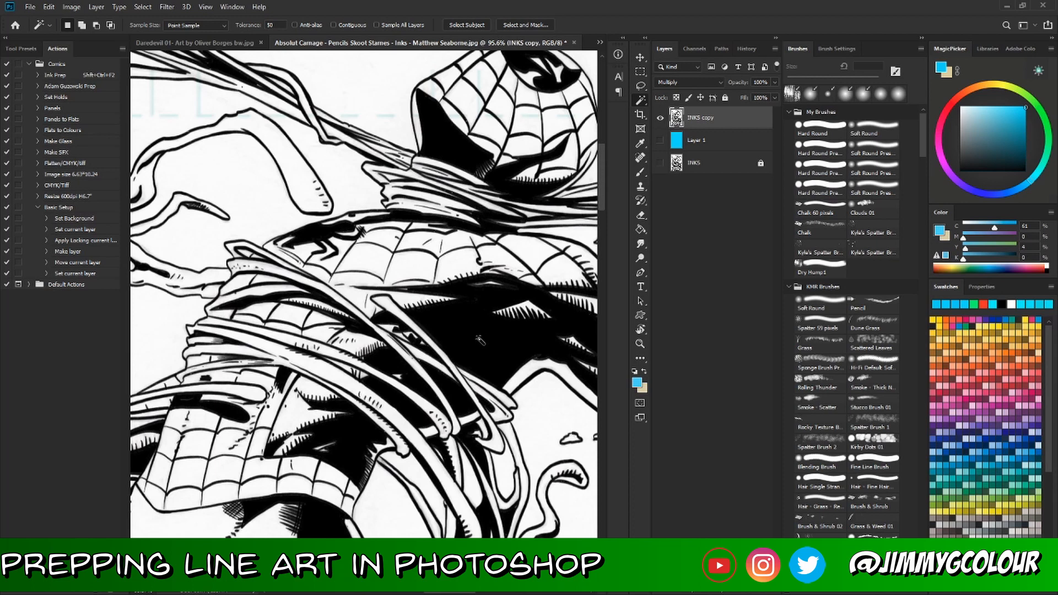
pyautogui.click(479, 340)
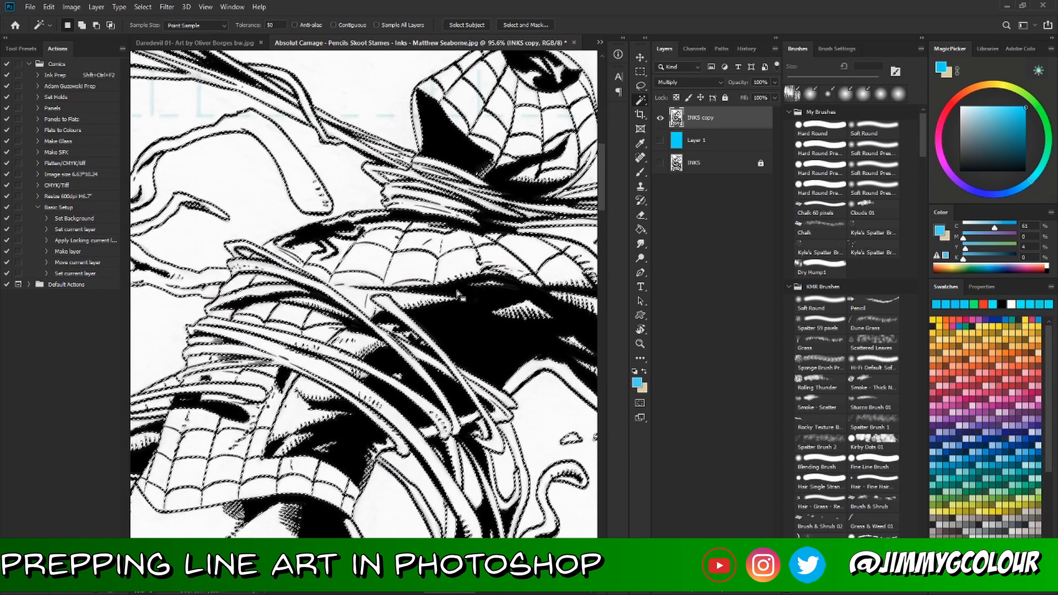
# - Check the selection edges along the black torso shading and add missed dark grey pixels with the Magic Wand
pyautogui.press('z')
pyautogui.click(473, 289)
pyautogui.moveTo(473, 289); pyautogui.dragTo(496, 237)
pyautogui.press('w')
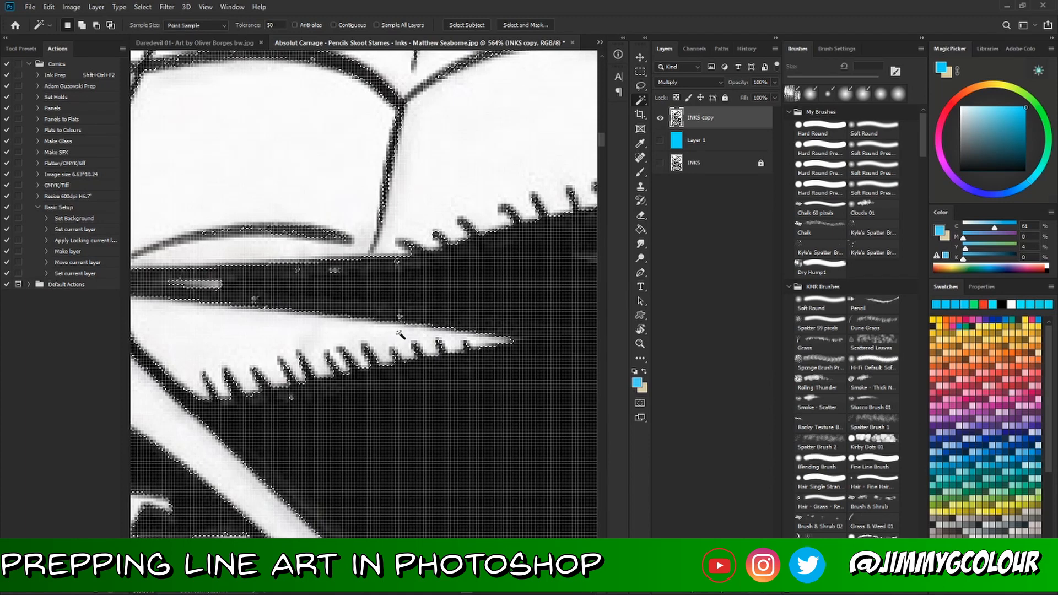
pyautogui.press('z')
pyautogui.moveTo(399, 292)
pyautogui.mouseDown()
pyautogui.moveTo(429, 286)
pyautogui.moveTo(469, 331)
pyautogui.moveTo(454, 279)
pyautogui.moveTo(506, 301)
pyautogui.mouseUp()
pyautogui.press('w')
pyautogui.scroll(-3, 487, 313)
pyautogui.click(506, 300)
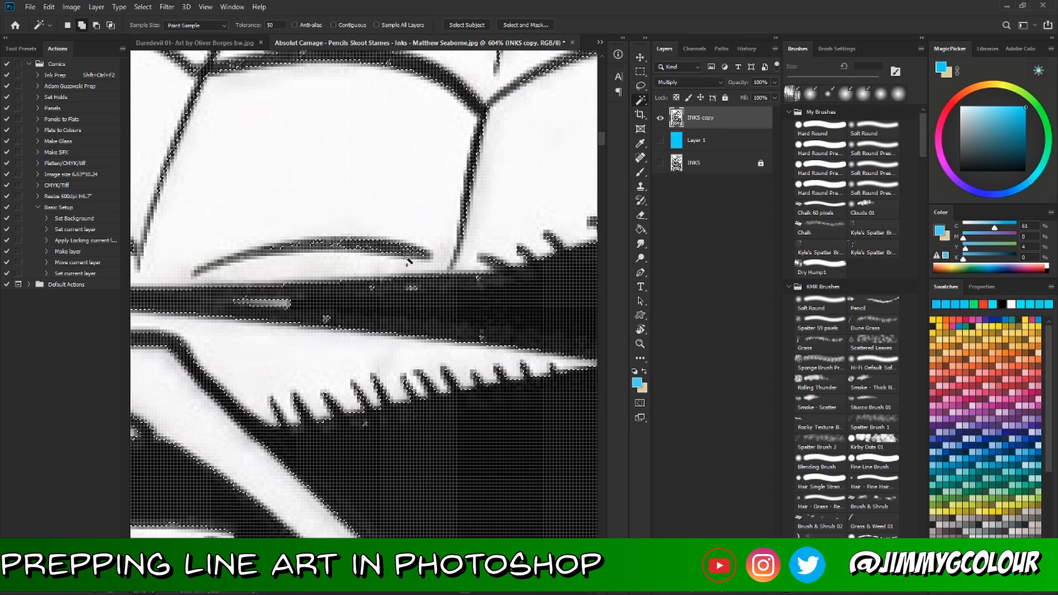
pyautogui.keyDown('shift'); pyautogui.click(405, 225); pyautogui.keyUp('shift')
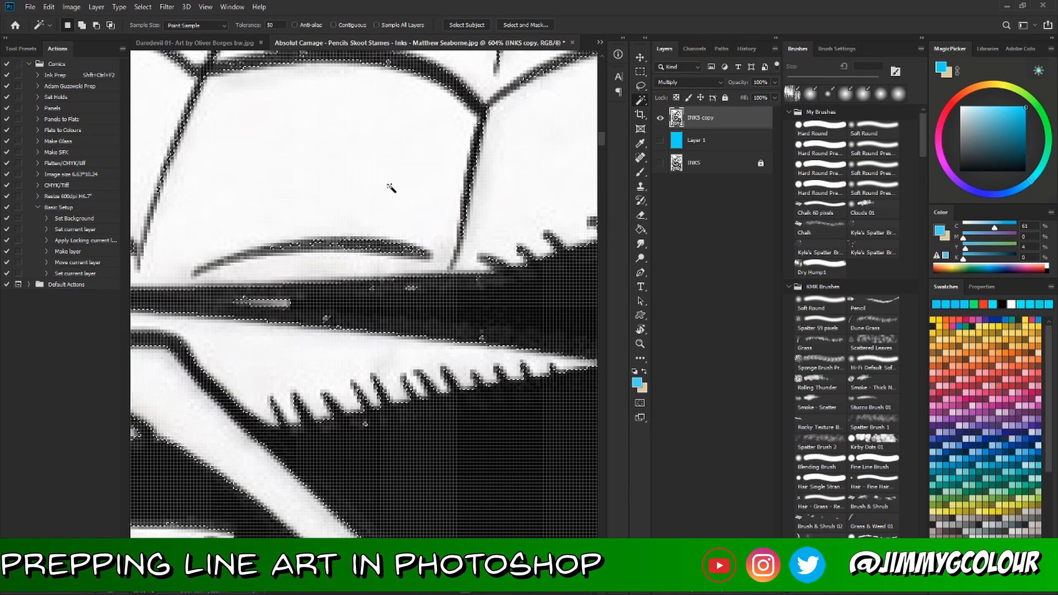
pyautogui.press('shift')
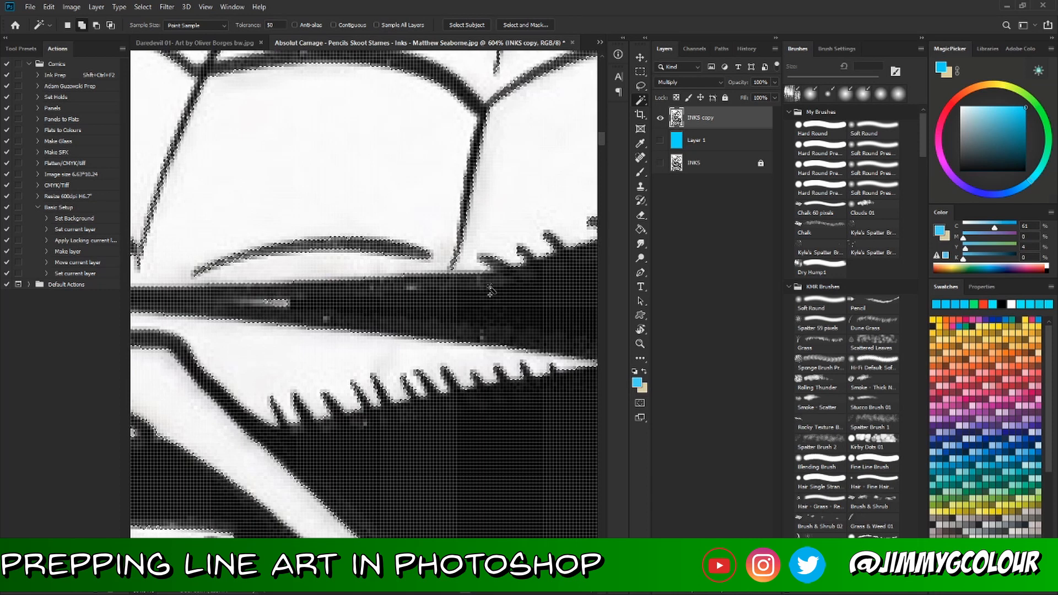
# - Inspect the selection outline around the fine hatching and thin lines on the upper figure's torso and wrapped tendrils
pyautogui.scroll(-10, 493, 276)
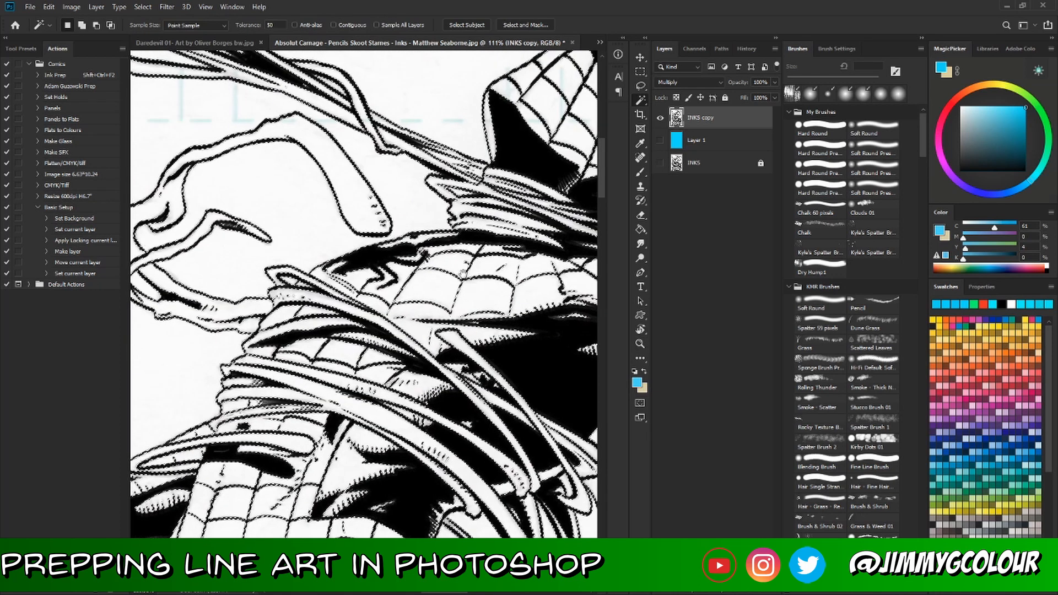
pyautogui.hotkey('ctrl', 'space')
pyautogui.moveTo(414, 364); pyautogui.dragTo(431, 341)
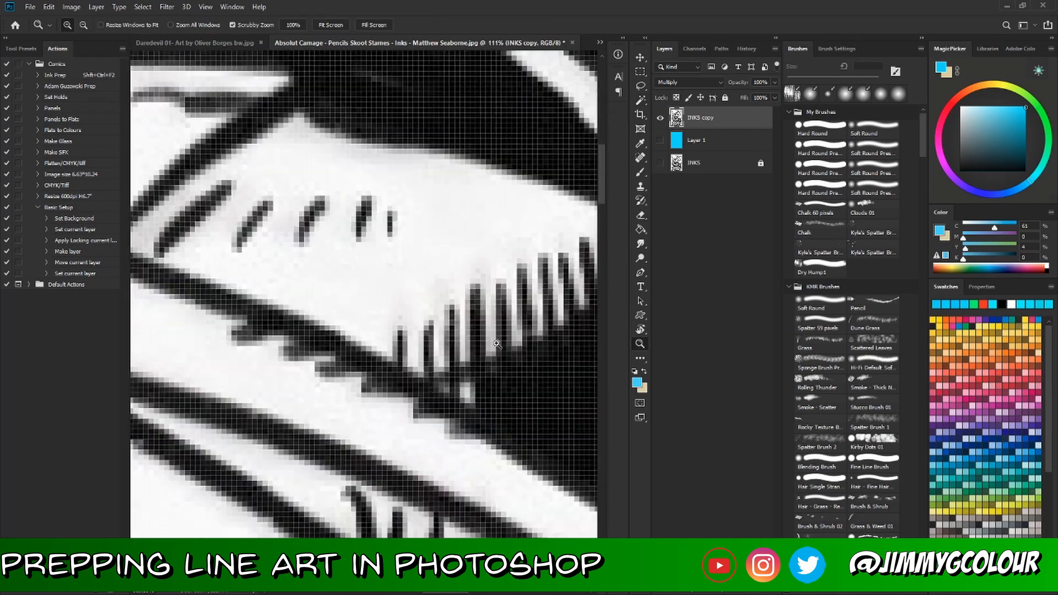
pyautogui.moveTo(496, 343); pyautogui.dragTo(467, 353)
pyautogui.hotkey('ctrl', 'space')
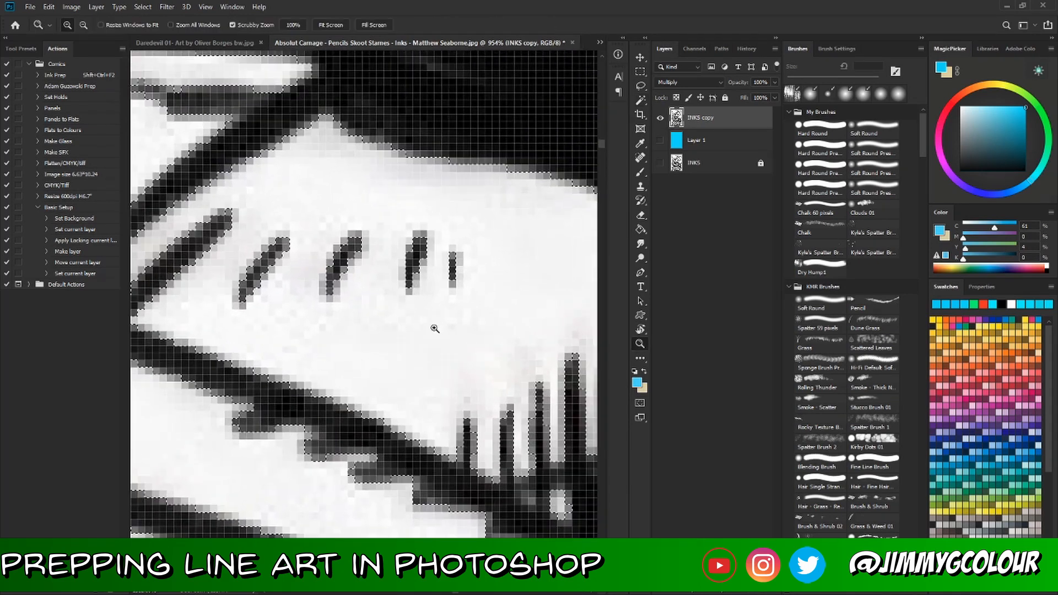
pyautogui.moveTo(388, 311); pyautogui.dragTo(386, 353)
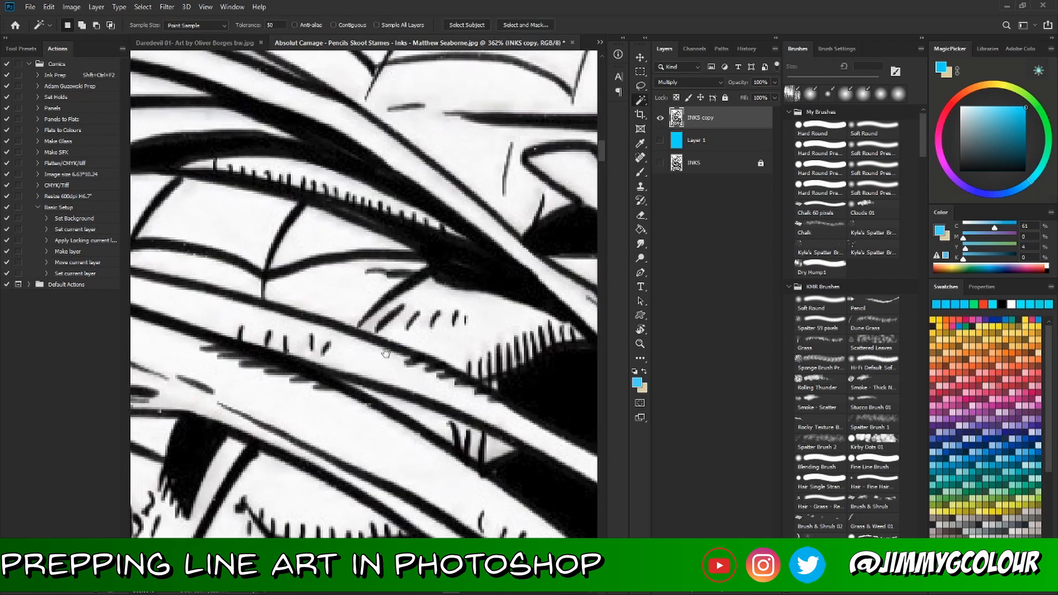
pyautogui.moveTo(496, 368); pyautogui.dragTo(390, 278)
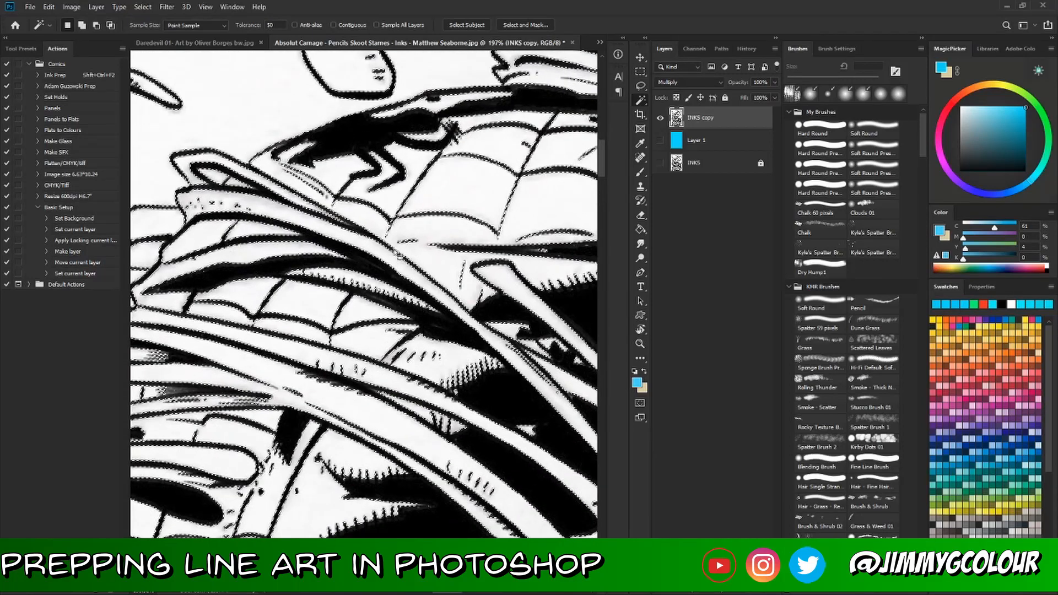
pyautogui.press('z')
pyautogui.moveTo(361, 315); pyautogui.dragTo(361, 192)
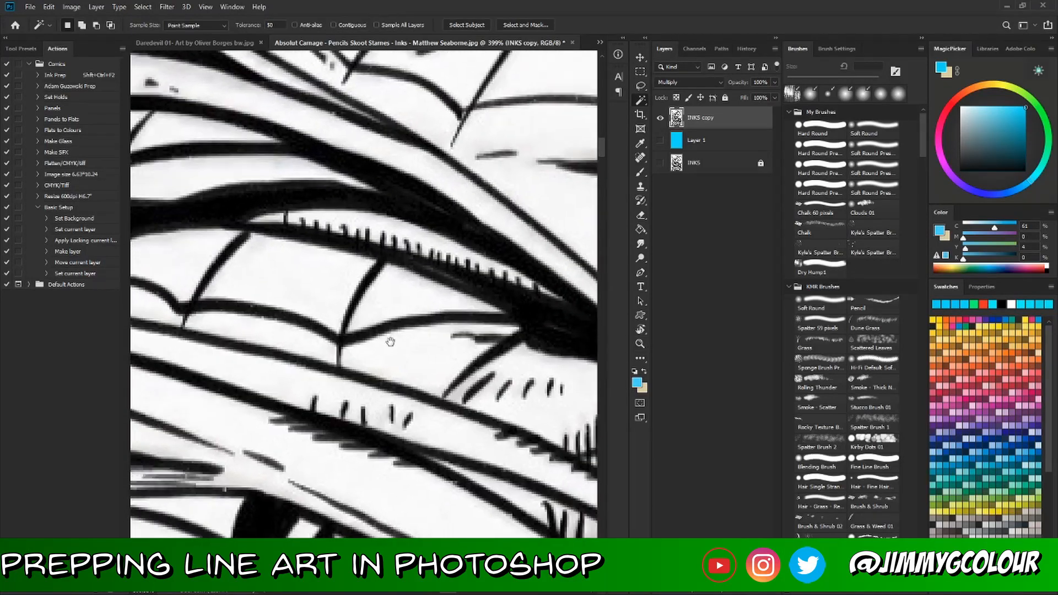
pyautogui.press('z')
pyautogui.moveTo(442, 305); pyautogui.dragTo(399, 335)
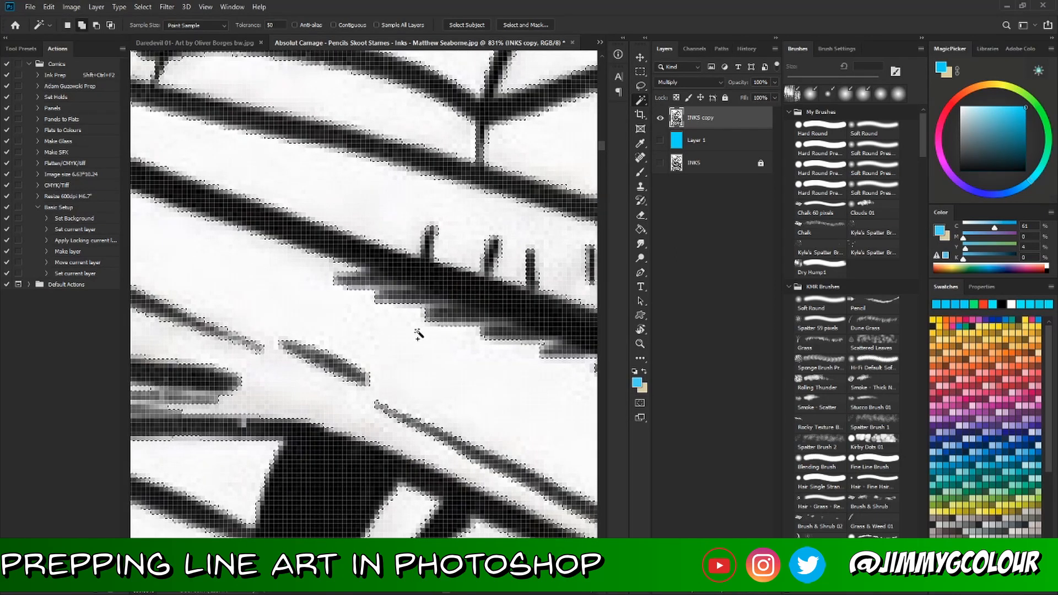
pyautogui.press('z')
pyautogui.moveTo(431, 314); pyautogui.dragTo(399, 291)
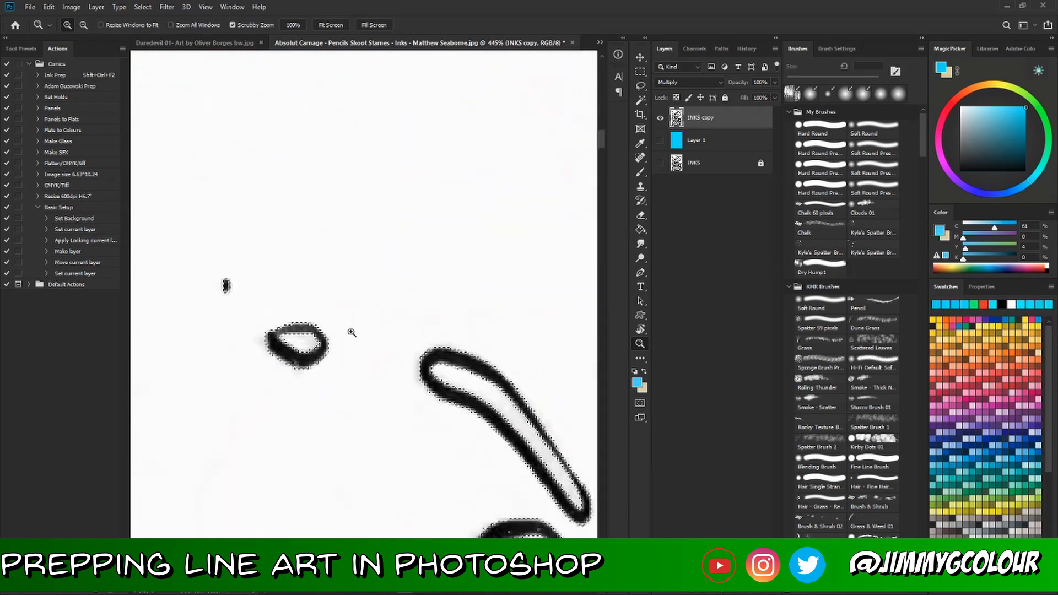
pyautogui.moveTo(502, 356); pyautogui.dragTo(331, 292)
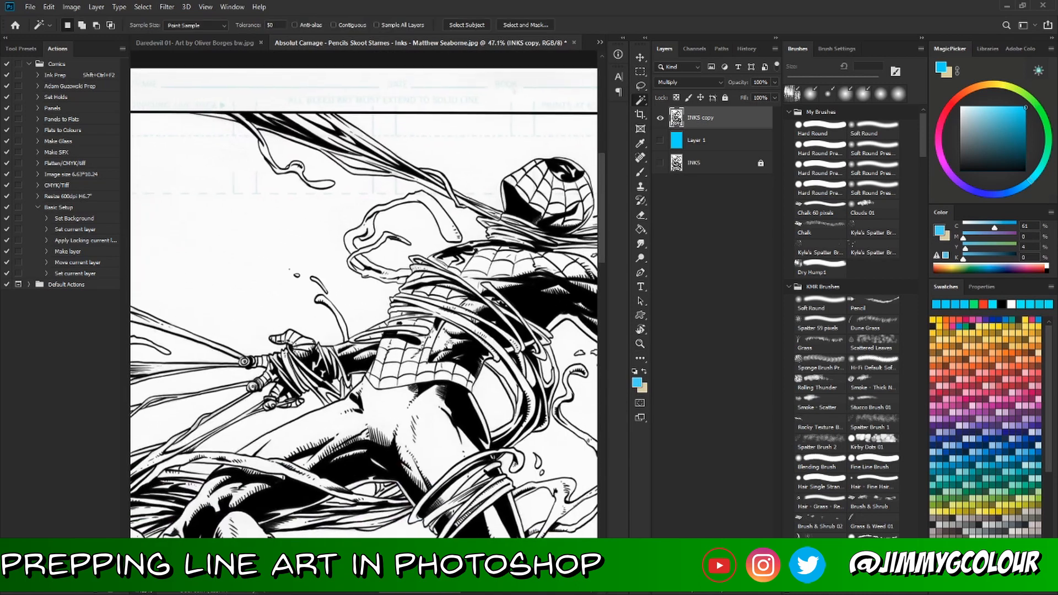
# - Inspect how the selection follows the short broken strokes on the waist webbing and the shading on the legs
pyautogui.press('z')
pyautogui.moveTo(421, 335); pyautogui.dragTo(485, 337)
pyautogui.press('w')
pyautogui.moveTo(354, 247); pyautogui.dragTo(392, 287)
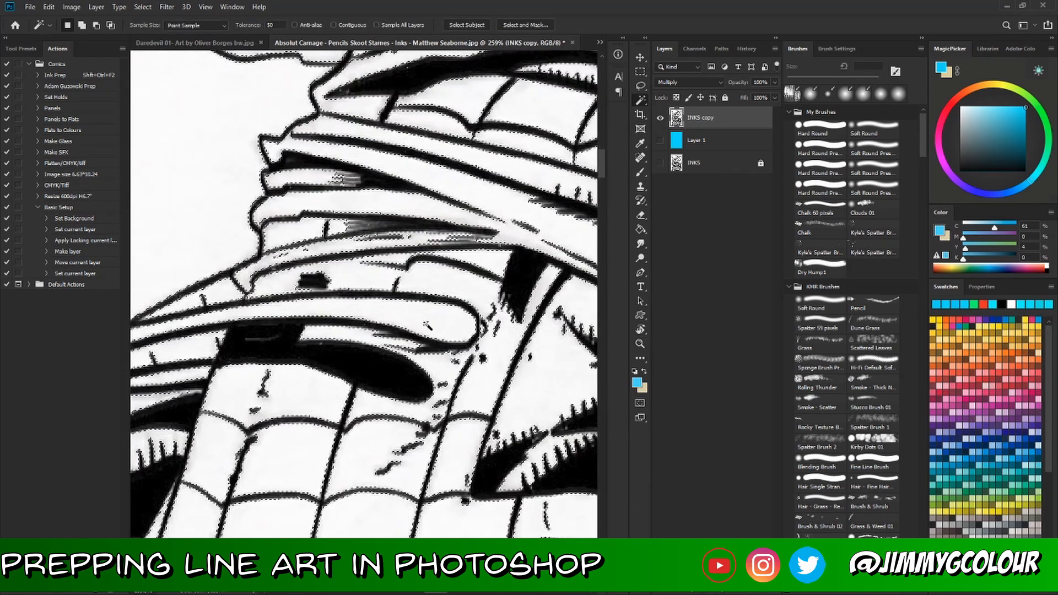
pyautogui.moveTo(463, 413)
pyautogui.mouseDown()
pyautogui.moveTo(451, 269)
pyautogui.moveTo(440, 268)
pyautogui.moveTo(487, 272)
pyautogui.mouseUp()
pyautogui.press('z')
pyautogui.press('w')
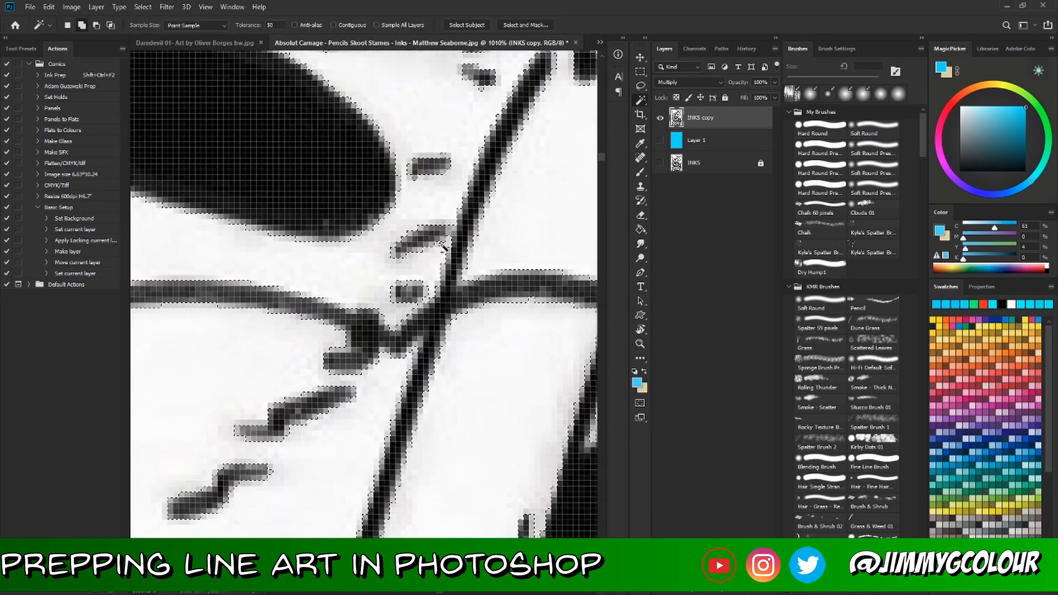
pyautogui.press('z')
pyautogui.moveTo(495, 318); pyautogui.dragTo(382, 318)
pyautogui.press('w')
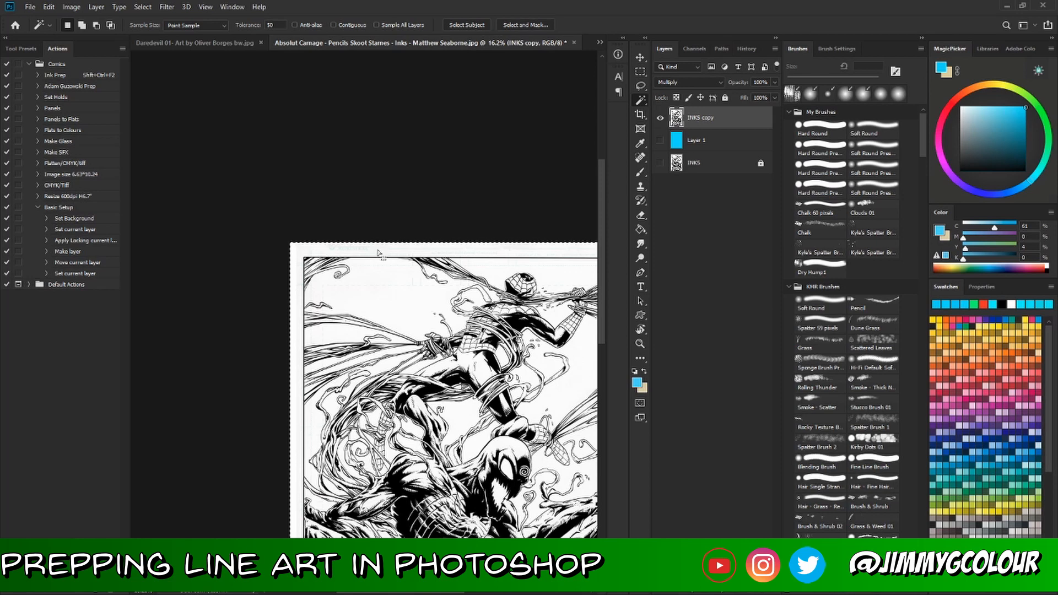
pyautogui.press('z')
pyautogui.moveTo(384, 315); pyautogui.dragTo(467, 323)
pyautogui.press('w')
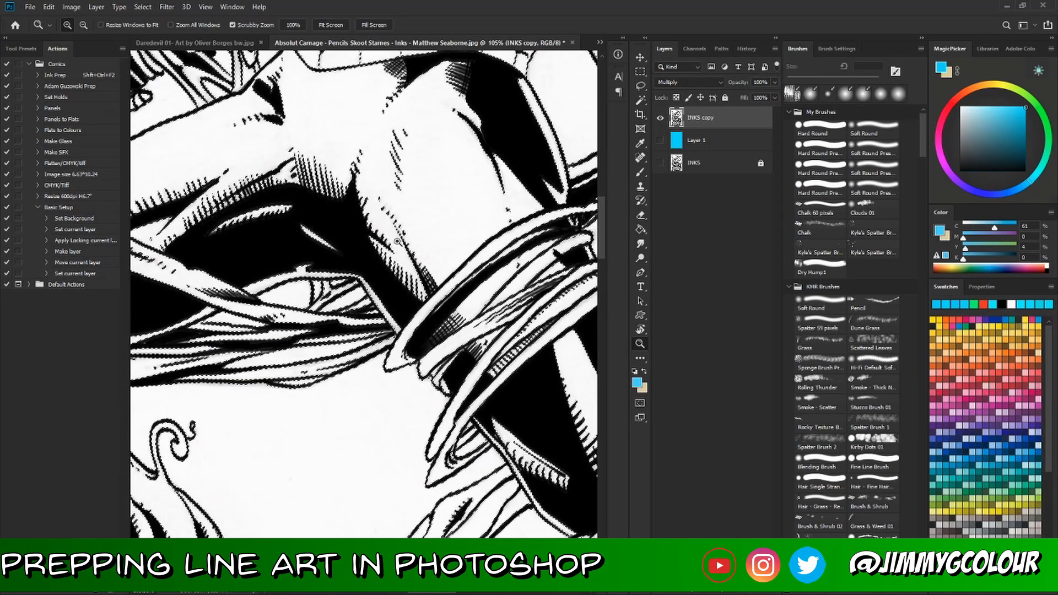
pyautogui.press('z')
pyautogui.moveTo(424, 239)
pyautogui.mouseDown()
pyautogui.moveTo(449, 240)
pyautogui.moveTo(429, 234)
pyautogui.moveTo(422, 256)
pyautogui.moveTo(372, 276)
pyautogui.mouseUp()
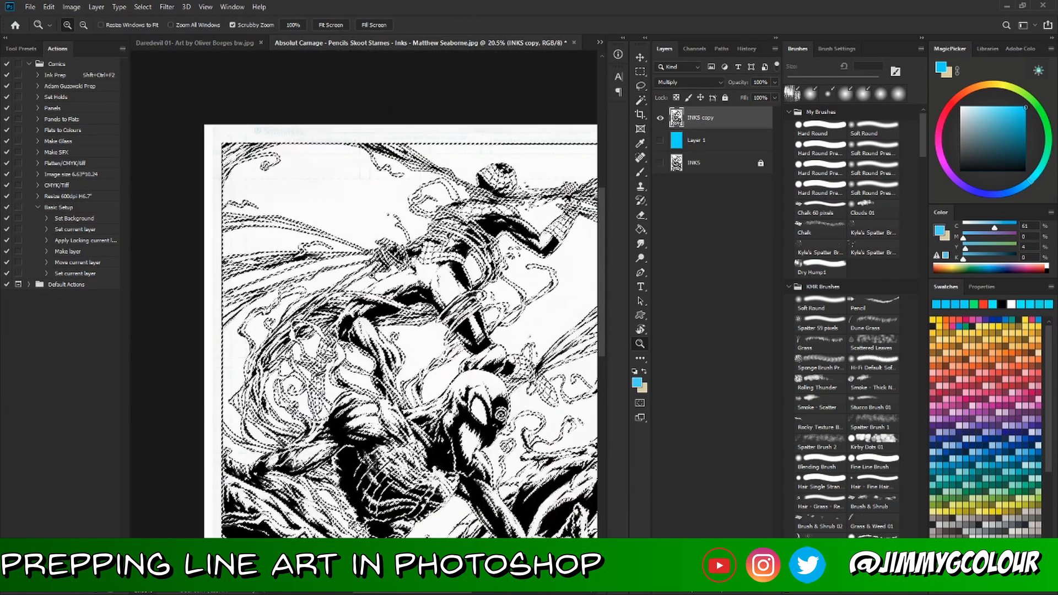
# - Check the selection against the pale blue Strathmore board markings along the page's upper margin, and review the whole page
pyautogui.press('w')
pyautogui.moveTo(334, 179); pyautogui.dragTo(281, 227)
pyautogui.hotkey('ctrl', 'space')
pyautogui.moveTo(207, 212); pyautogui.dragTo(352, 307)
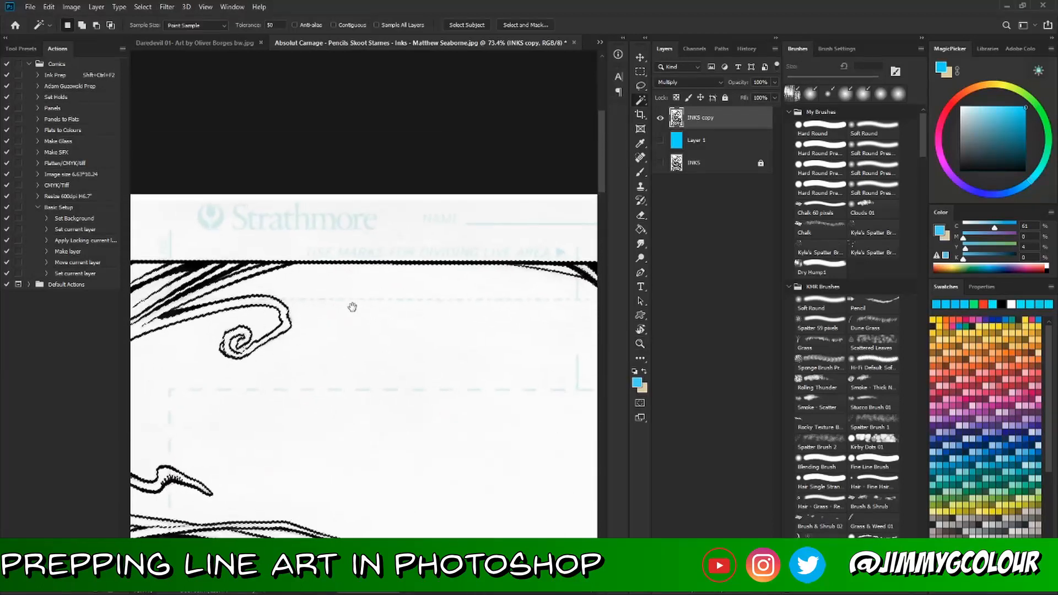
pyautogui.hotkey('ctrl', 'space')
pyautogui.moveTo(289, 268); pyautogui.dragTo(340, 274)
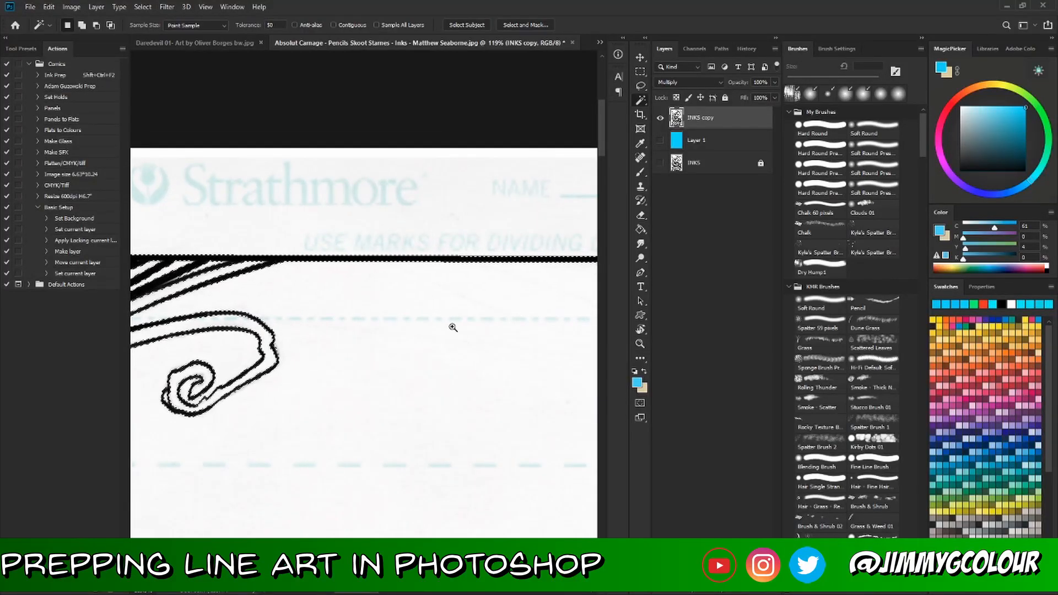
pyautogui.moveTo(451, 325); pyautogui.dragTo(375, 338)
pyautogui.moveTo(446, 371); pyautogui.dragTo(340, 180)
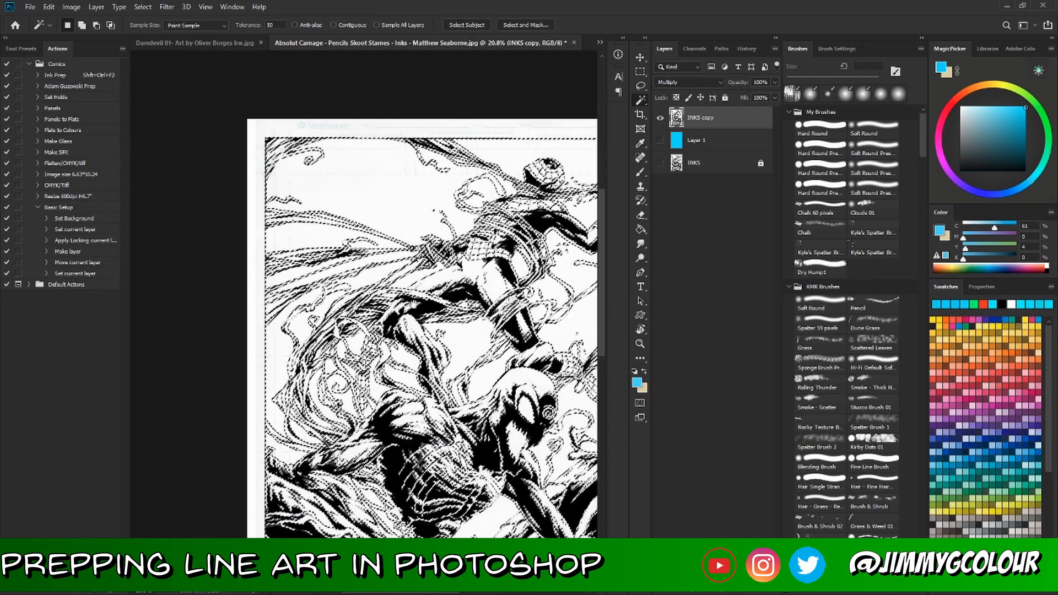
pyautogui.moveTo(384, 291); pyautogui.dragTo(295, 187)
pyautogui.hotkey('ctrl', 'space')
pyautogui.moveTo(358, 237); pyautogui.dragTo(330, 237)
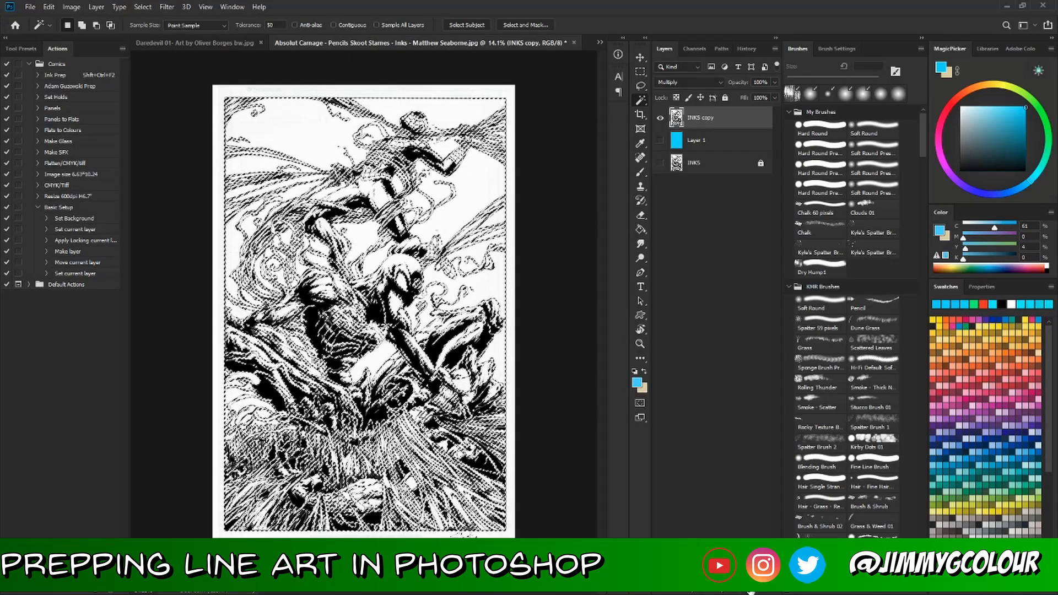
# - Create a new layer above INKS copy with a layer mask from the selection, and hide INKS copy
pyautogui.click(751, 593)
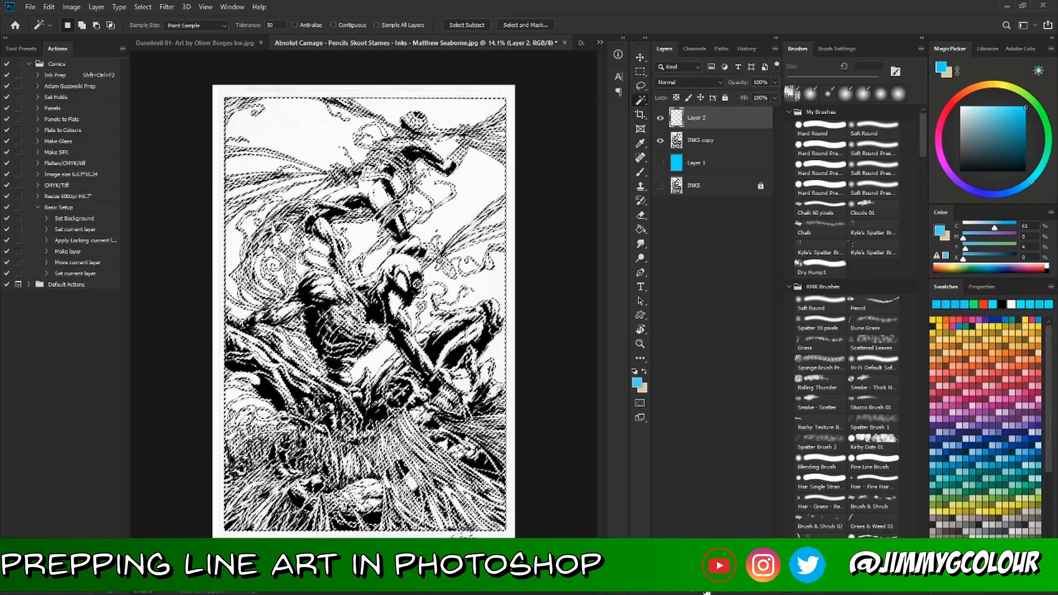
pyautogui.click(706, 592)
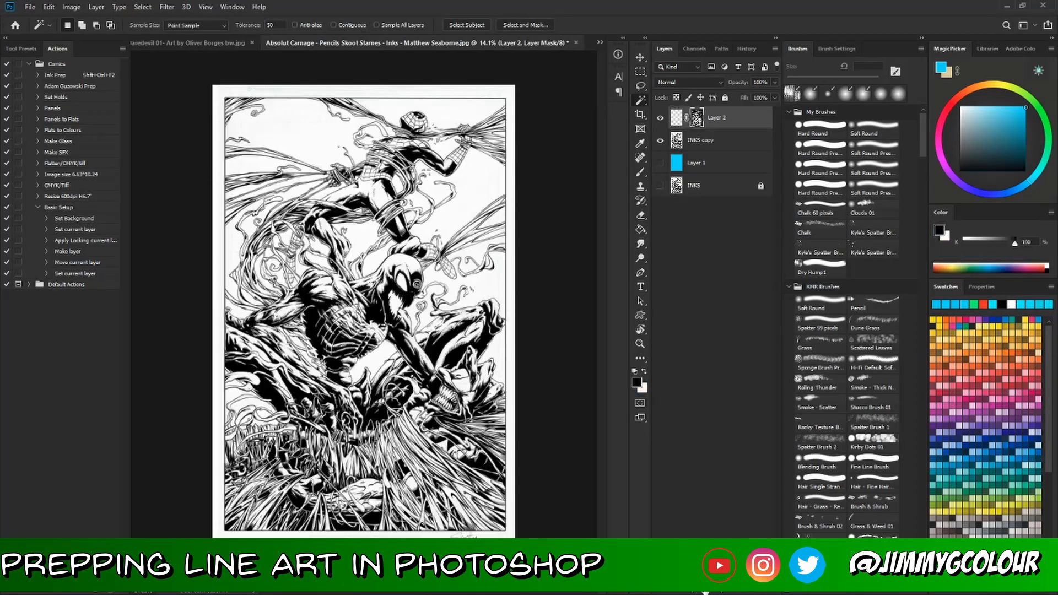
pyautogui.click(660, 142)
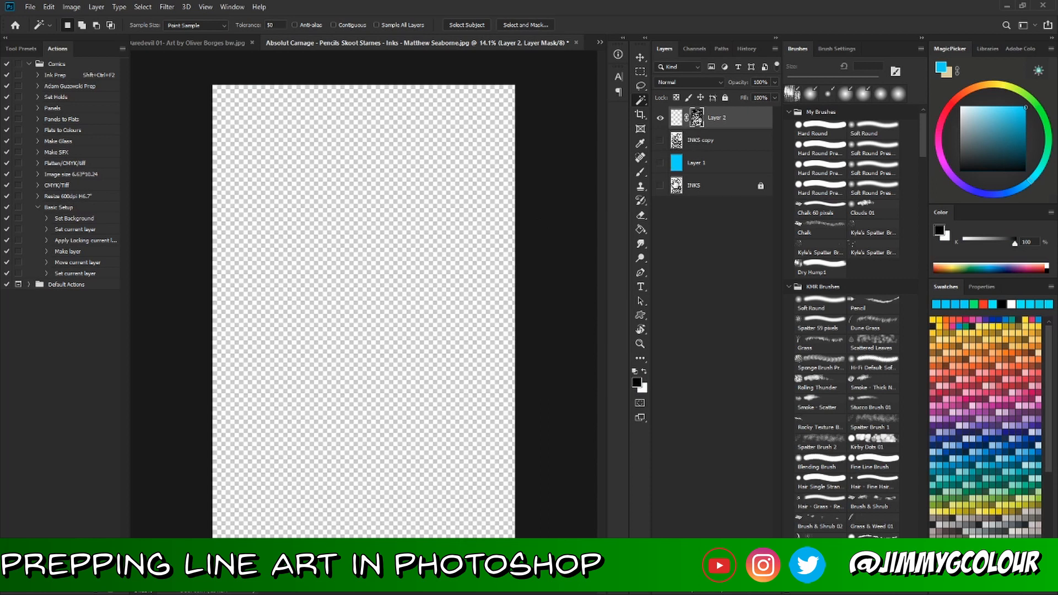
# - Fill the masked Layer 2's content with black using the Paint Bucket, targeting the layer rather than its mask
pyautogui.click(677, 122)
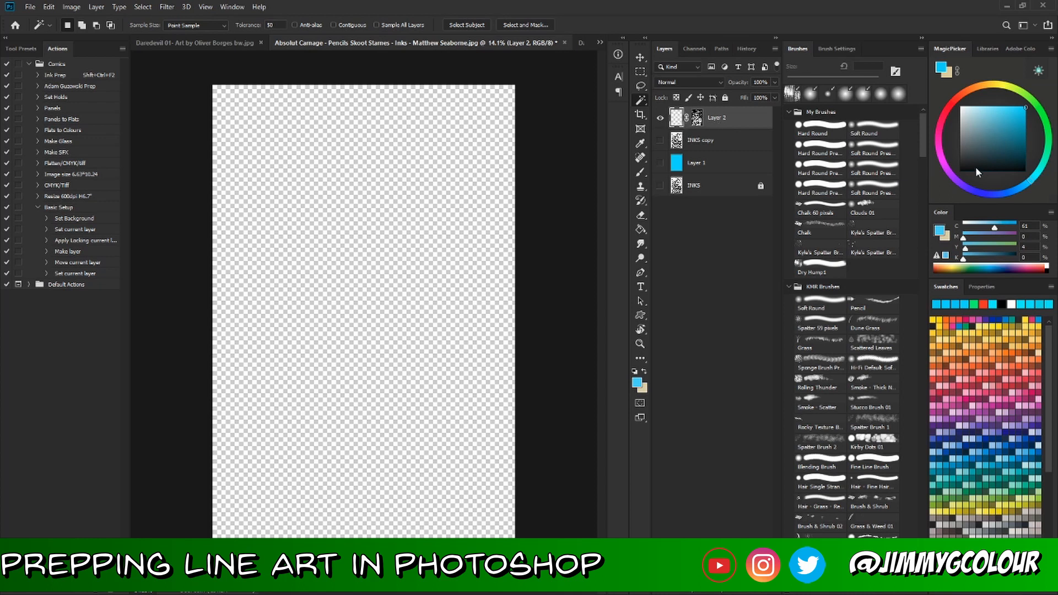
pyautogui.moveTo(977, 171); pyautogui.dragTo(961, 171)
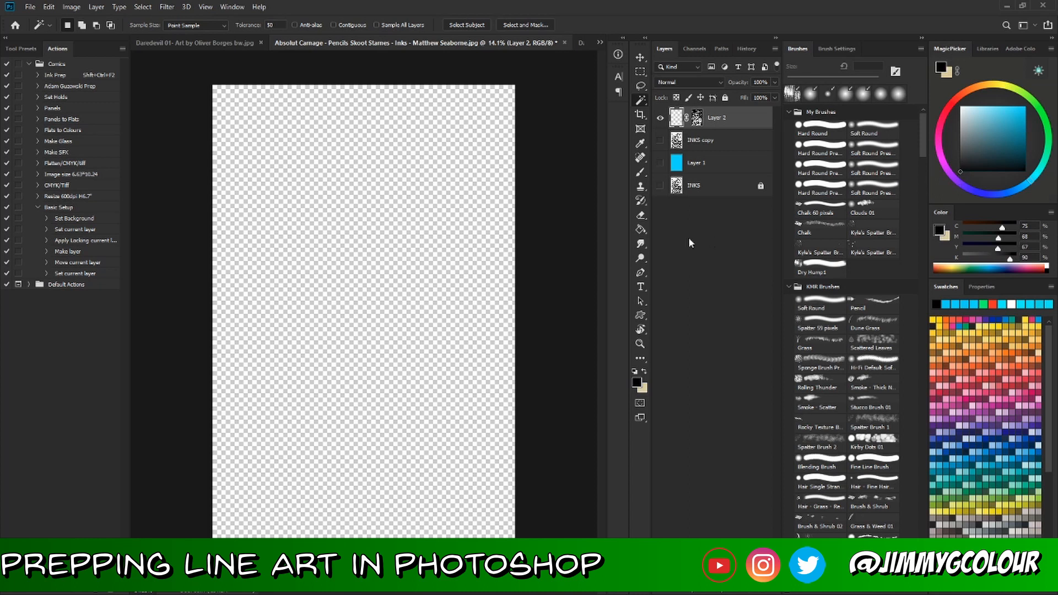
pyautogui.click(640, 230)
pyautogui.click(441, 348)
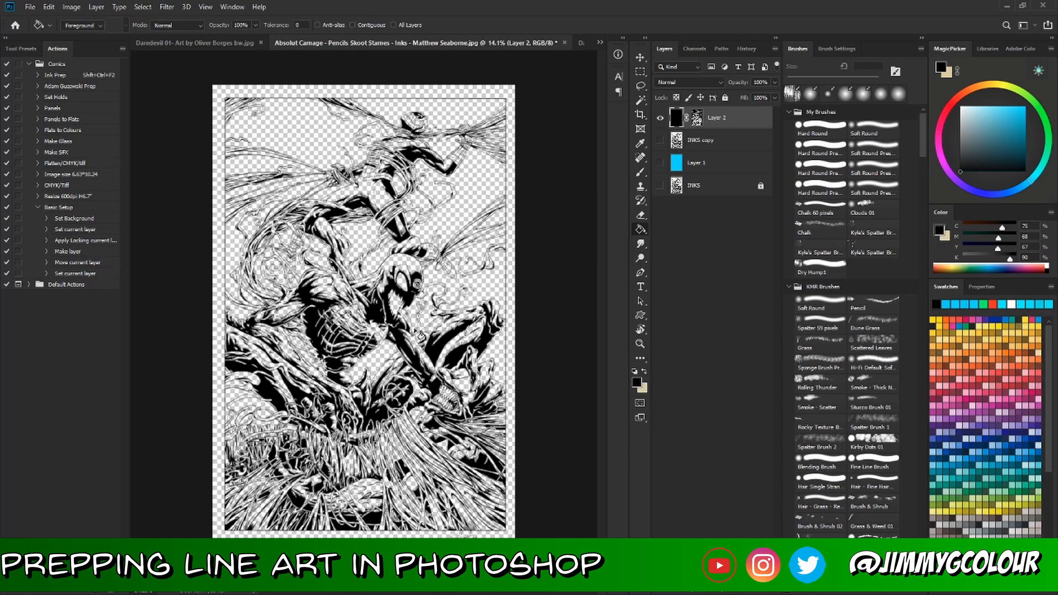
# - Examine the isolated black line art on transparency around the upper figure's bound hand and the web strands
pyautogui.press('z')
pyautogui.moveTo(370, 303); pyautogui.dragTo(419, 303)
pyautogui.moveTo(408, 182)
pyautogui.mouseDown()
pyautogui.moveTo(485, 363)
pyautogui.moveTo(445, 363)
pyautogui.mouseUp()
pyautogui.press('z')
pyautogui.press('space')
pyautogui.moveTo(424, 217)
pyautogui.mouseDown()
pyautogui.moveTo(455, 330)
pyautogui.moveTo(511, 330)
pyautogui.mouseUp()
pyautogui.hotkey('ctrl', 'space')
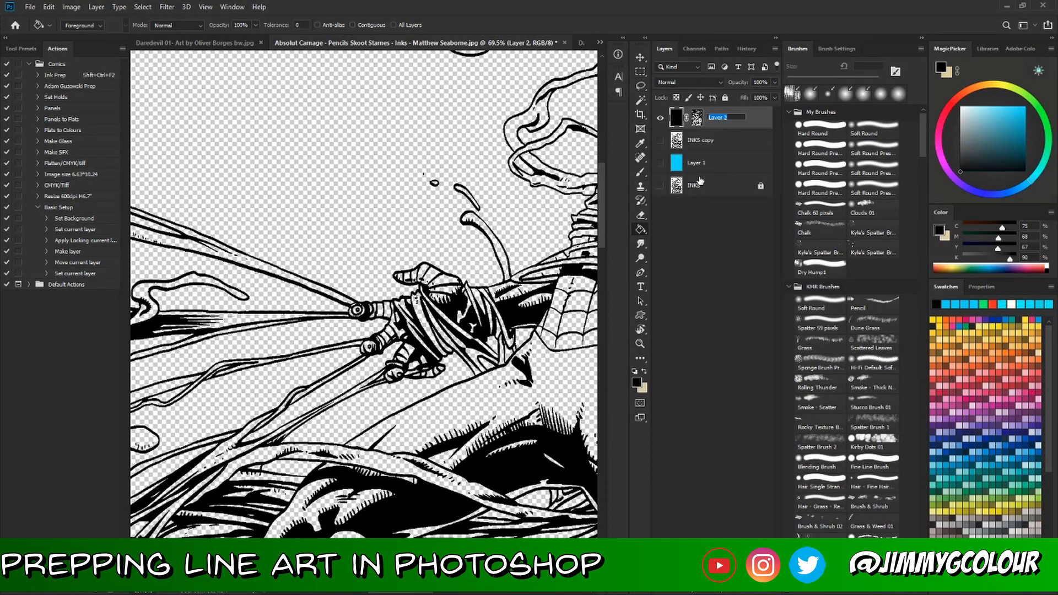
# - Rename the masked black line art layer as HOLDS and zoom out to the page
pyautogui.write('HOLDS')
pyautogui.press('Return')
pyautogui.hotkey('ctrl', '0')
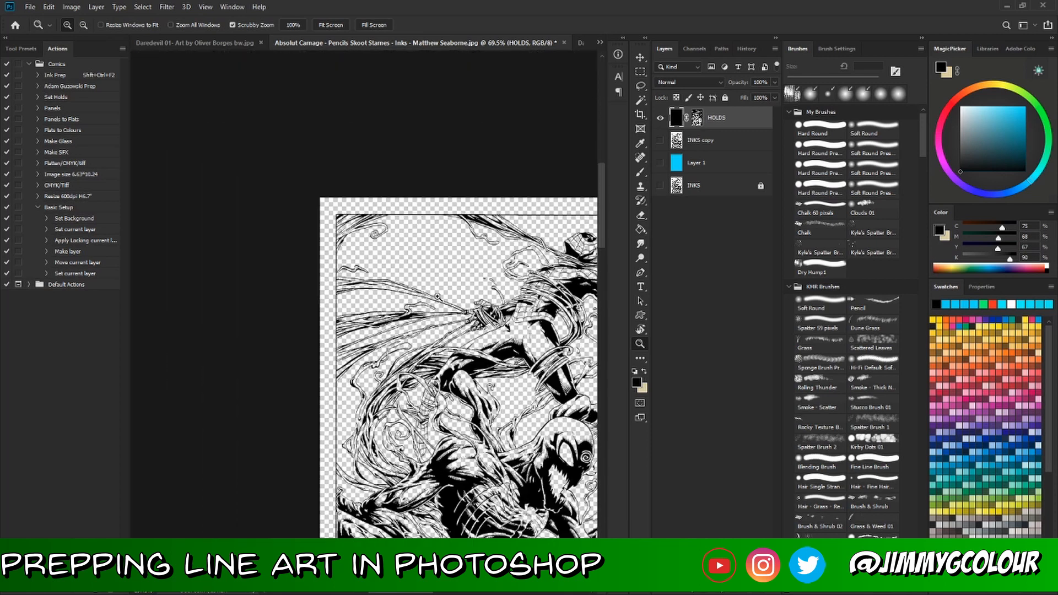
# - Delete the INKS copy layer and show the blue Layer 1 beneath the HOLDS line art
pyautogui.click(726, 142)
pyautogui.moveTo(726, 142); pyautogui.dragTo(766, 591)
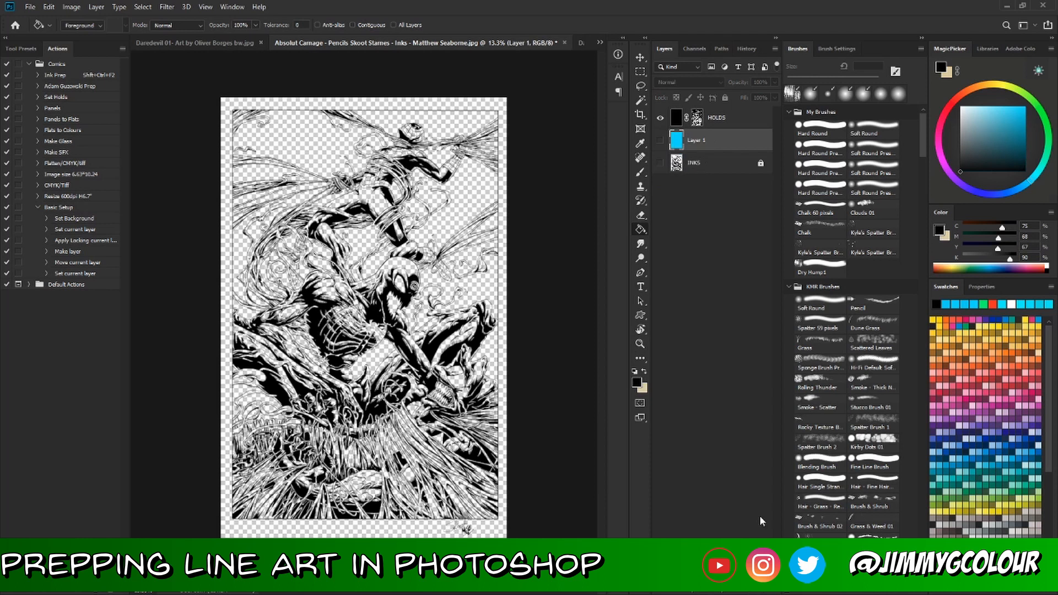
pyautogui.click(660, 140)
pyautogui.press('z')
pyautogui.moveTo(395, 244); pyautogui.dragTo(453, 277)
pyautogui.press('g')
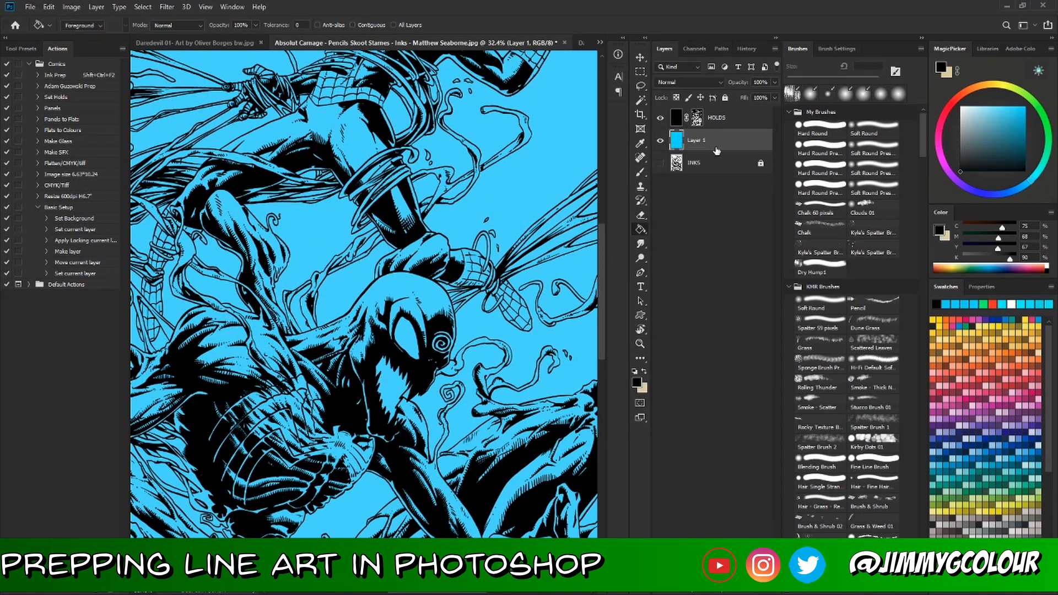
pyautogui.doubleClick(696, 140)
pyautogui.click(690, 223)
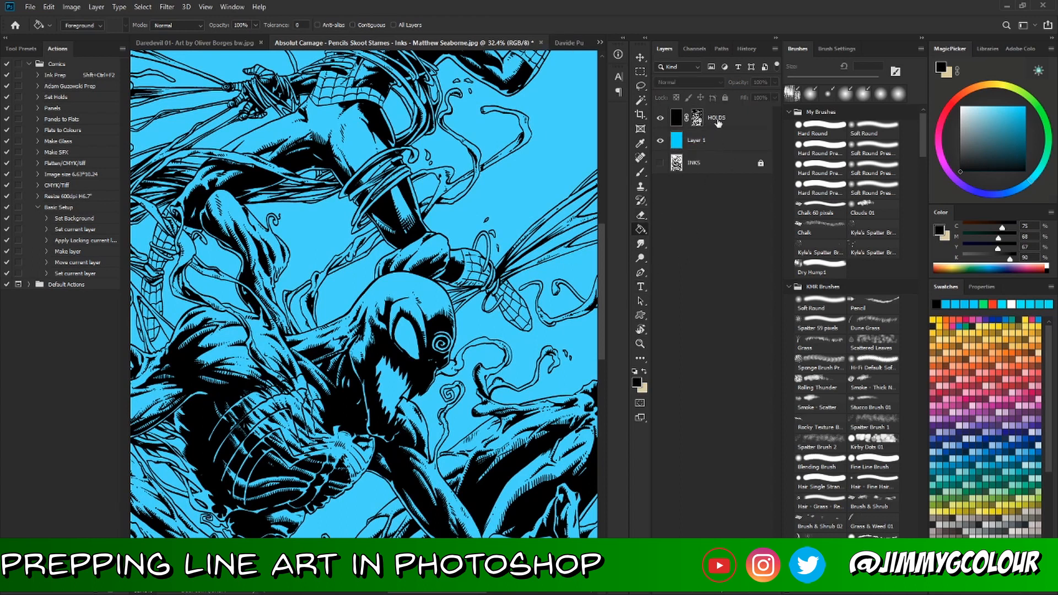
# - Lock the HOLDS layer completely and view the whole page
pyautogui.click(738, 119)
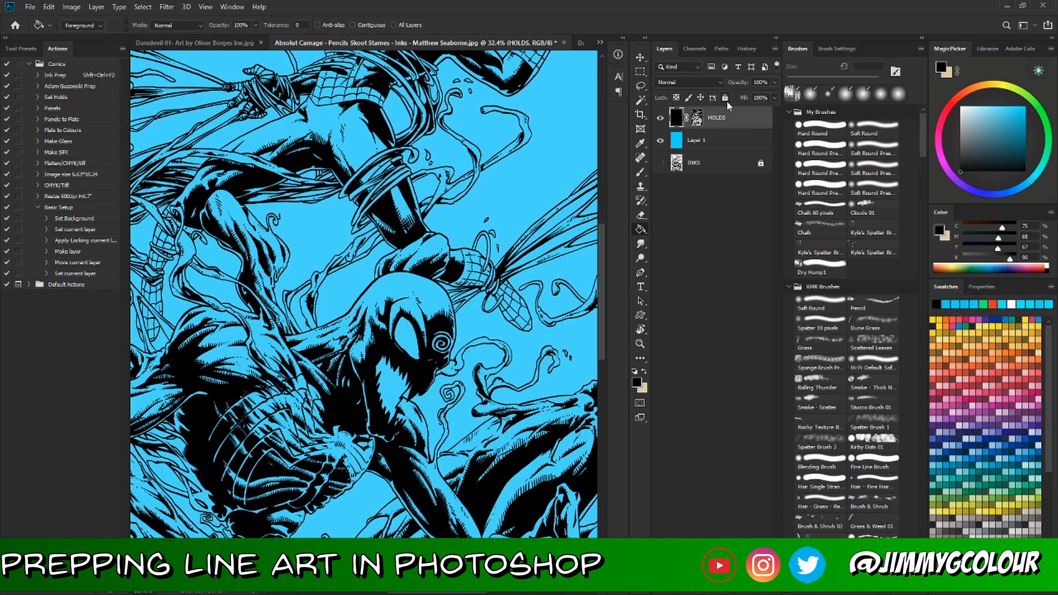
pyautogui.click(726, 99)
pyautogui.scroll(-3, 470, 329)
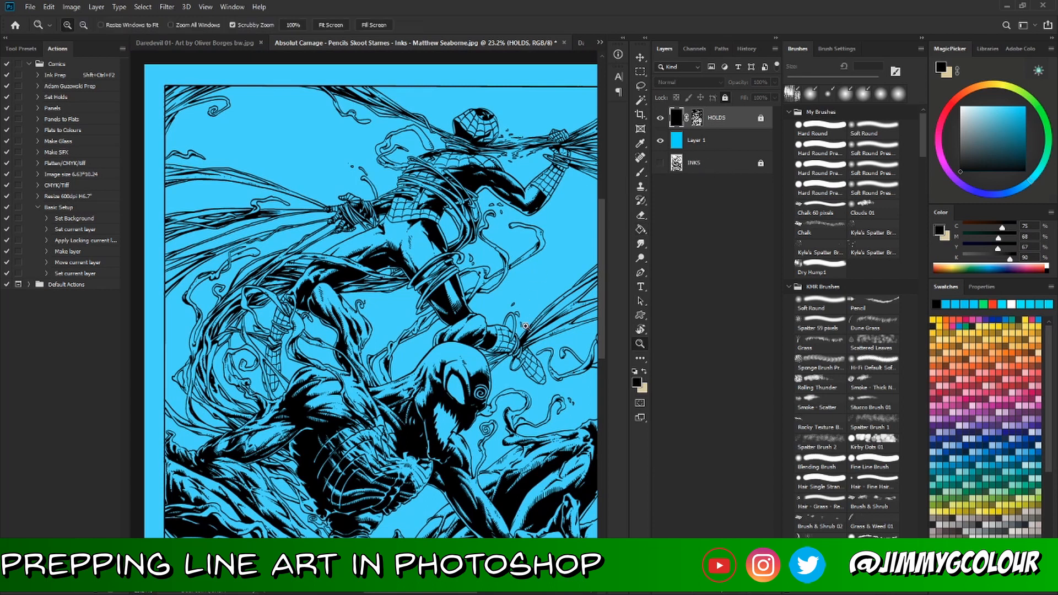
pyautogui.scroll(-3, 491, 314)
pyautogui.press('z')
pyautogui.scroll(1, 416, 341)
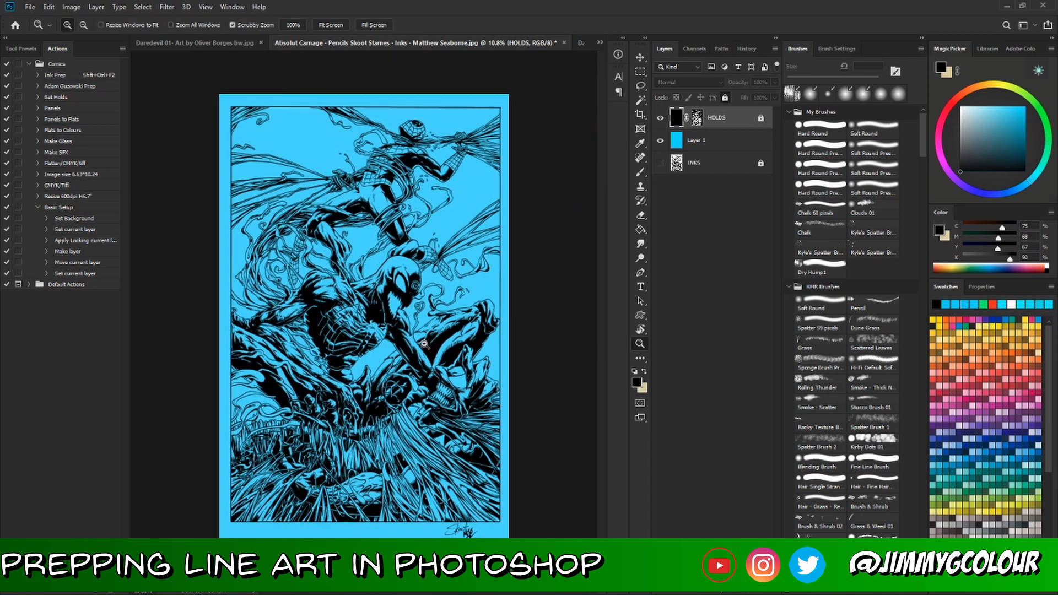
pyautogui.press('g')
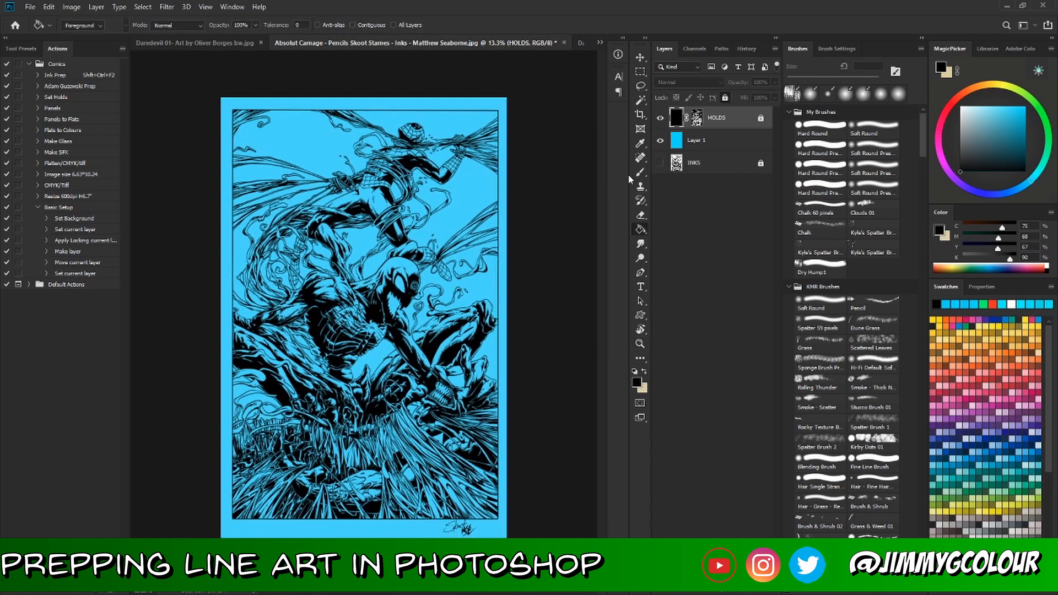
# - Switch to the Electra-IronFist 6 PSD document and fit its page in view
pyautogui.click(580, 46)
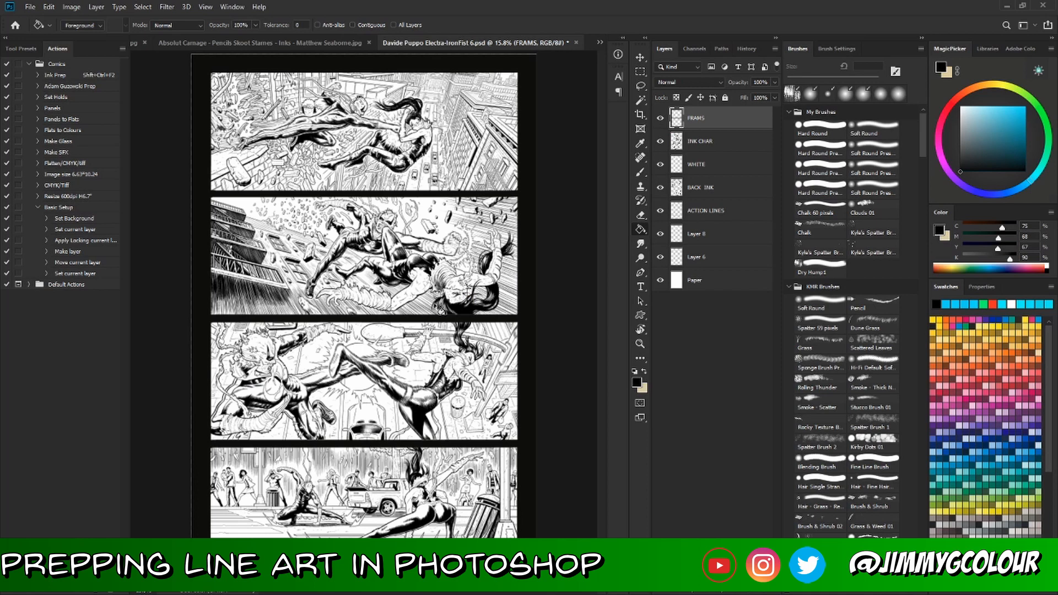
pyautogui.press('z')
pyautogui.click(421, 310)
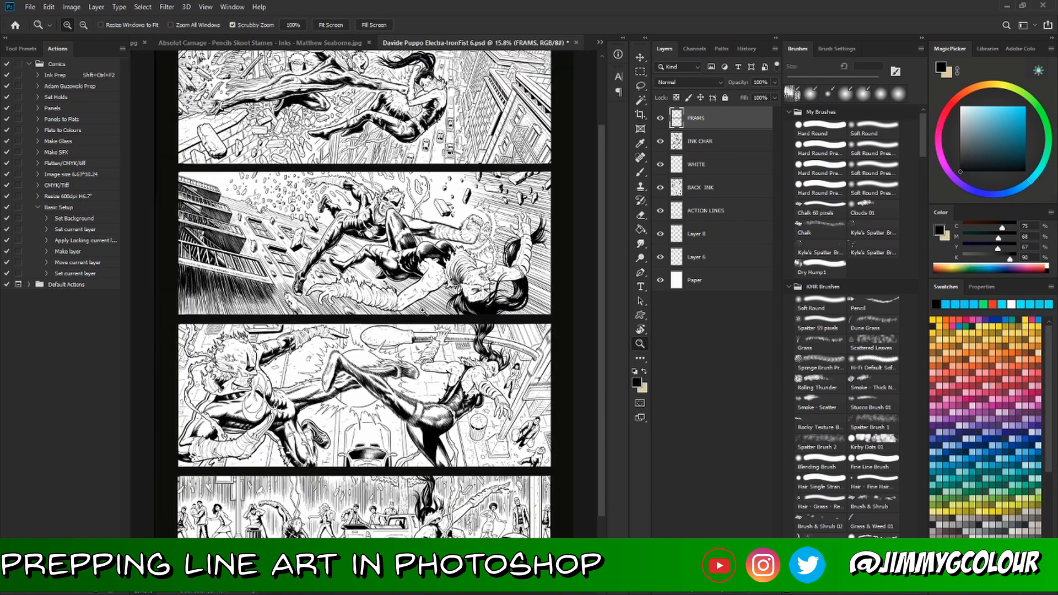
pyautogui.hotkey('ctrl', '0')
pyautogui.press('g')
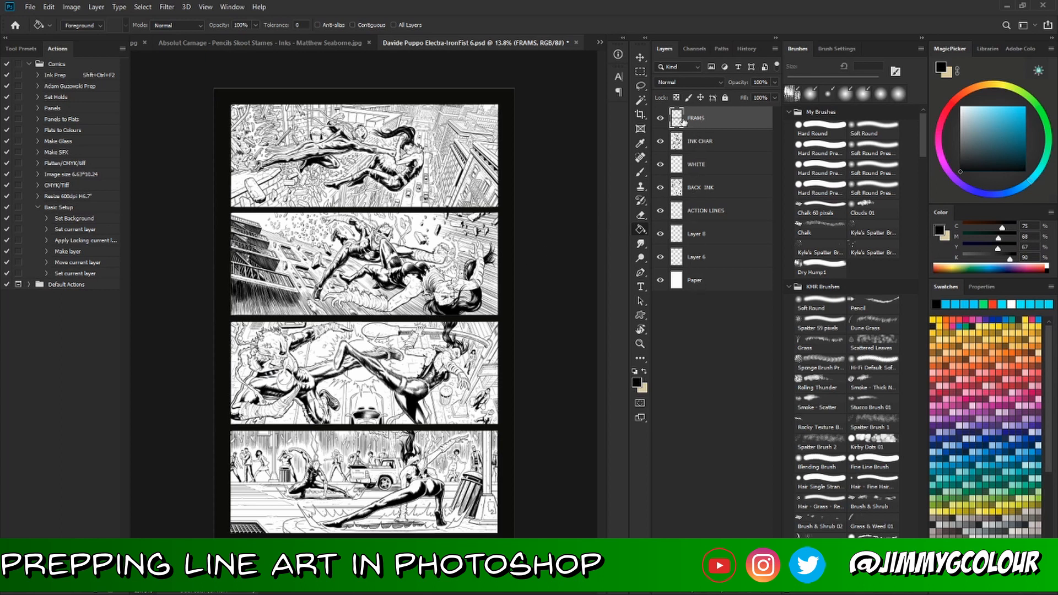
# - Examine what the FRAMS, INK CHAR, WHITE, BACK INK and ACTION LINES layers contain by toggling each one's visibility
pyautogui.click(661, 119)
pyautogui.click(661, 119)
pyautogui.click(661, 143)
pyautogui.click(660, 143)
pyautogui.click(660, 165)
pyautogui.click(660, 165)
pyautogui.click(661, 188)
pyautogui.click(661, 188)
pyautogui.click(661, 213)
pyautogui.click(661, 213)
pyautogui.press('z')
pyautogui.moveTo(499, 325); pyautogui.dragTo(423, 287)
pyautogui.press('g')
pyautogui.moveTo(408, 282)
pyautogui.mouseDown()
pyautogui.moveTo(454, 282)
pyautogui.moveTo(433, 281)
pyautogui.mouseUp()
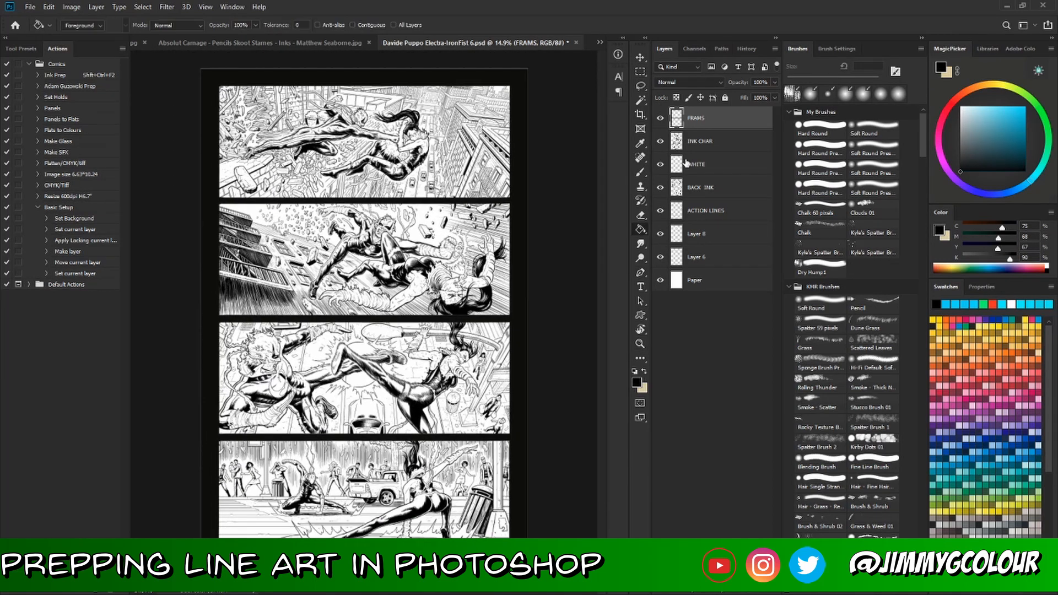
# - Create a new layer directly above the Paper layer and hide Paper
pyautogui.click(719, 166)
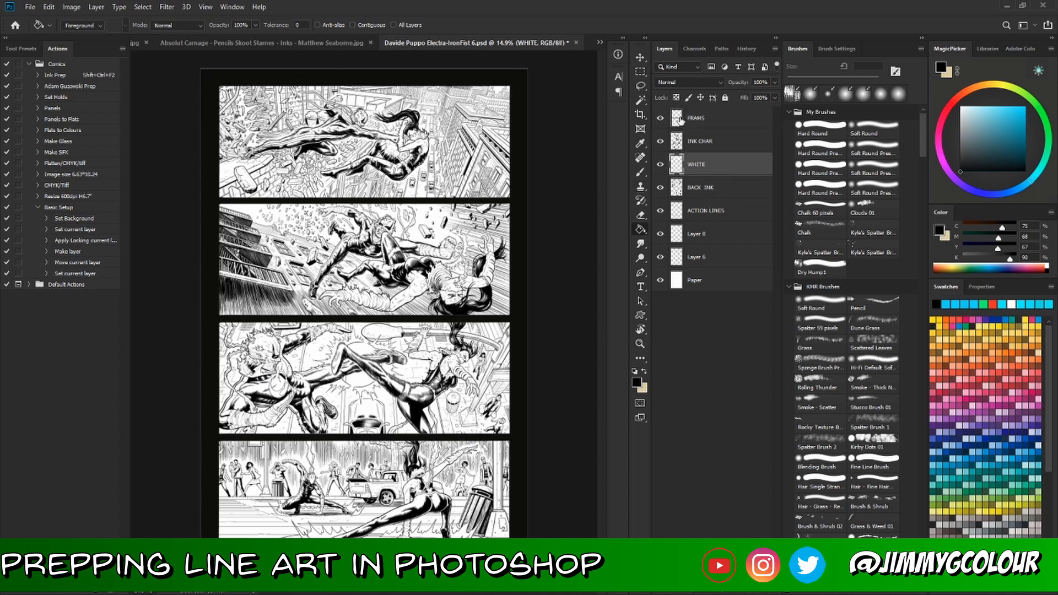
pyautogui.click(297, 47)
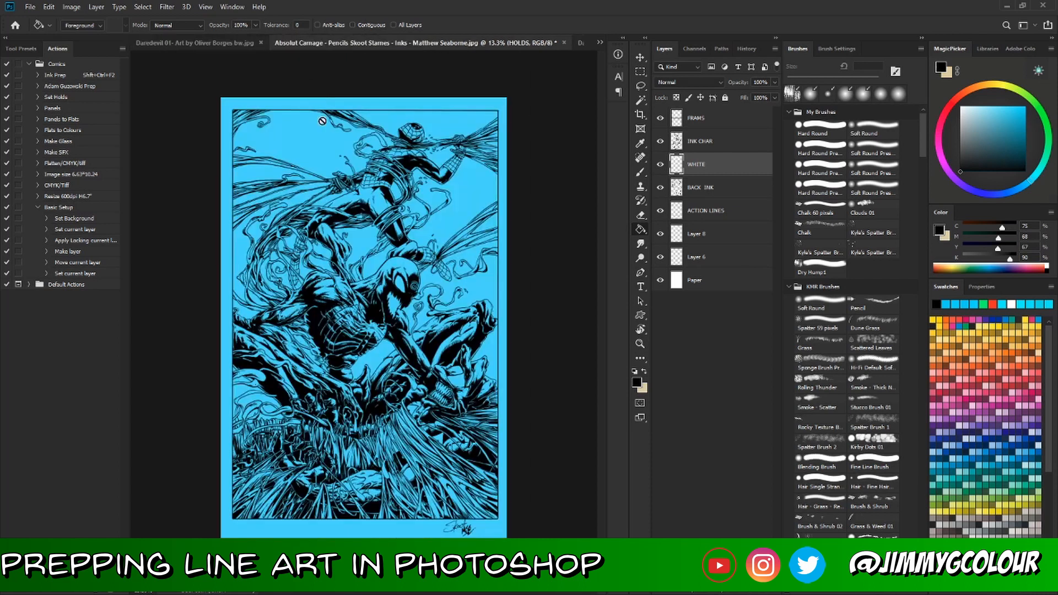
pyautogui.click(581, 44)
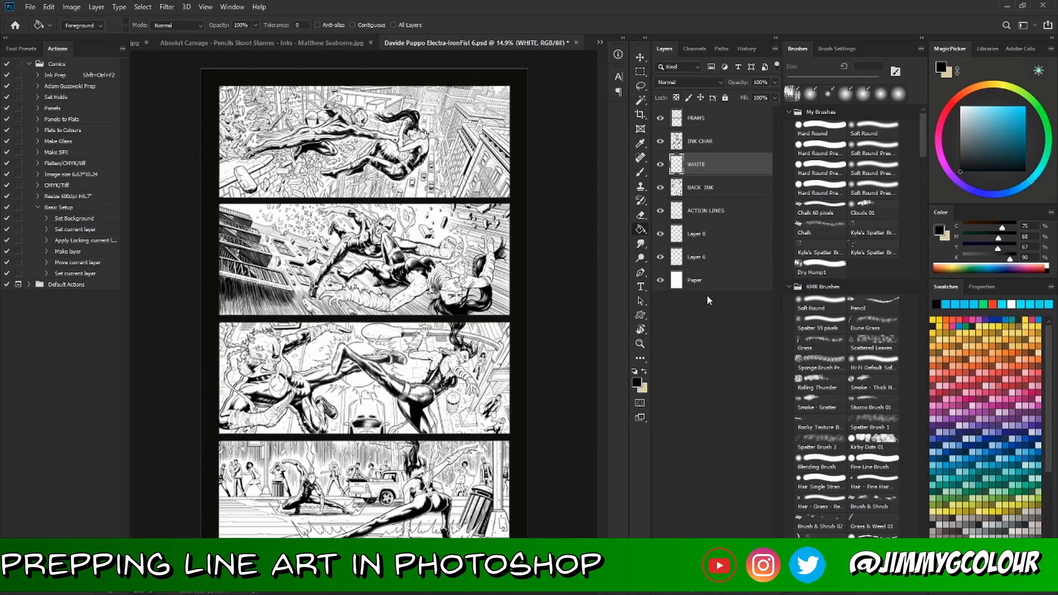
pyautogui.click(751, 588)
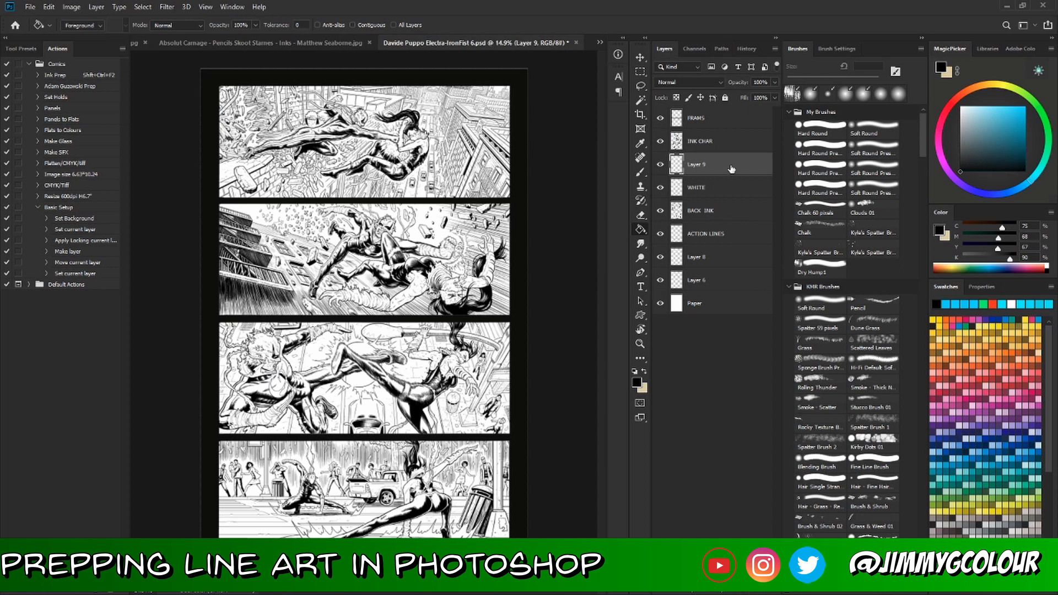
pyautogui.moveTo(731, 169); pyautogui.dragTo(716, 308)
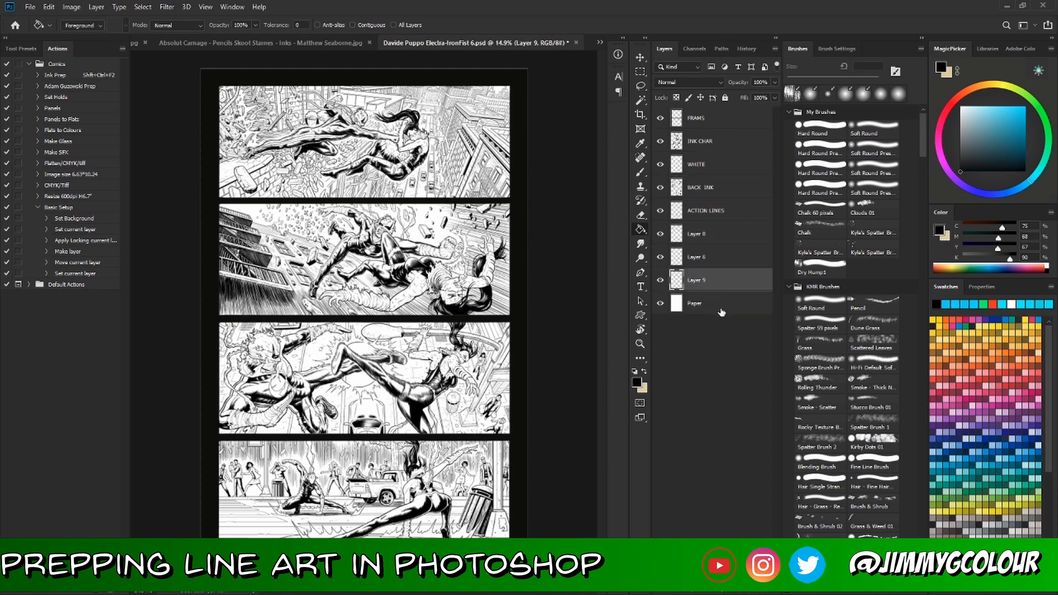
pyautogui.click(668, 307)
pyautogui.click(661, 303)
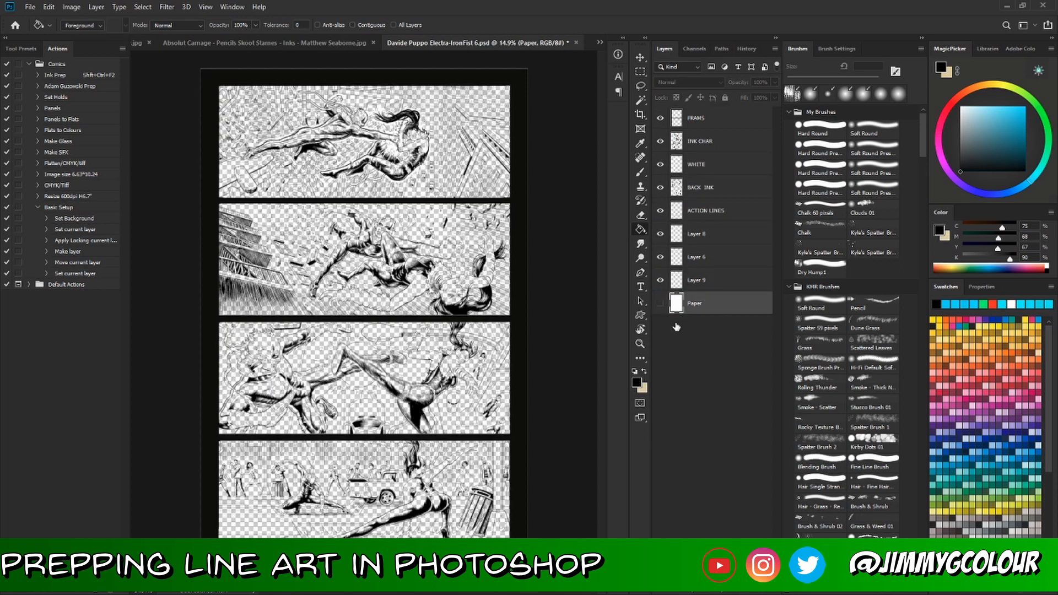
# - Fill the new layer above Paper with light blue using the Paint Bucket and inspect the upper panels
pyautogui.click(716, 281)
pyautogui.click(1023, 112)
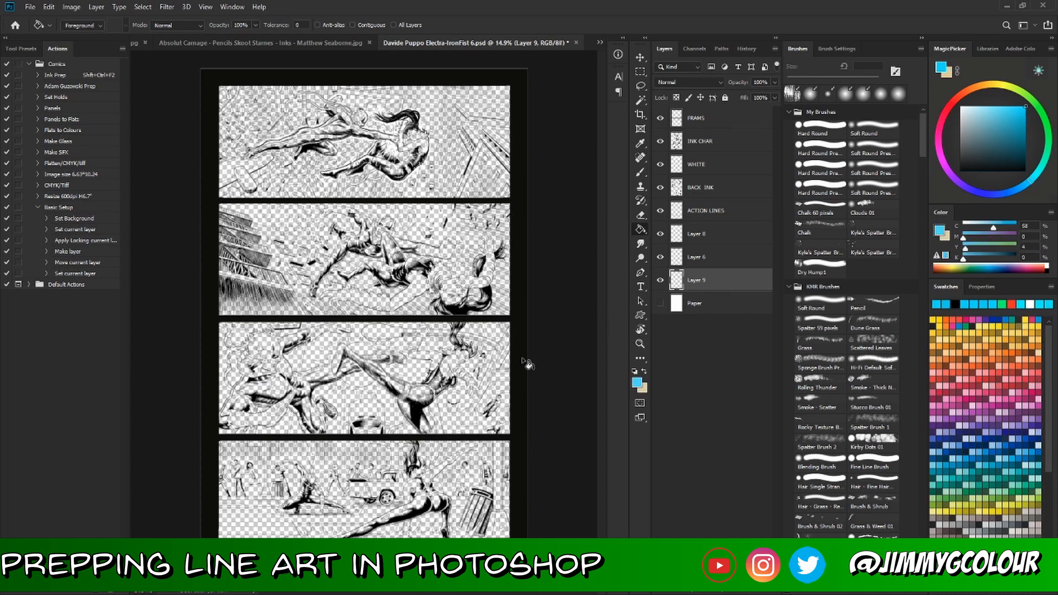
pyautogui.click(504, 383)
pyautogui.moveTo(385, 192); pyautogui.dragTo(413, 193)
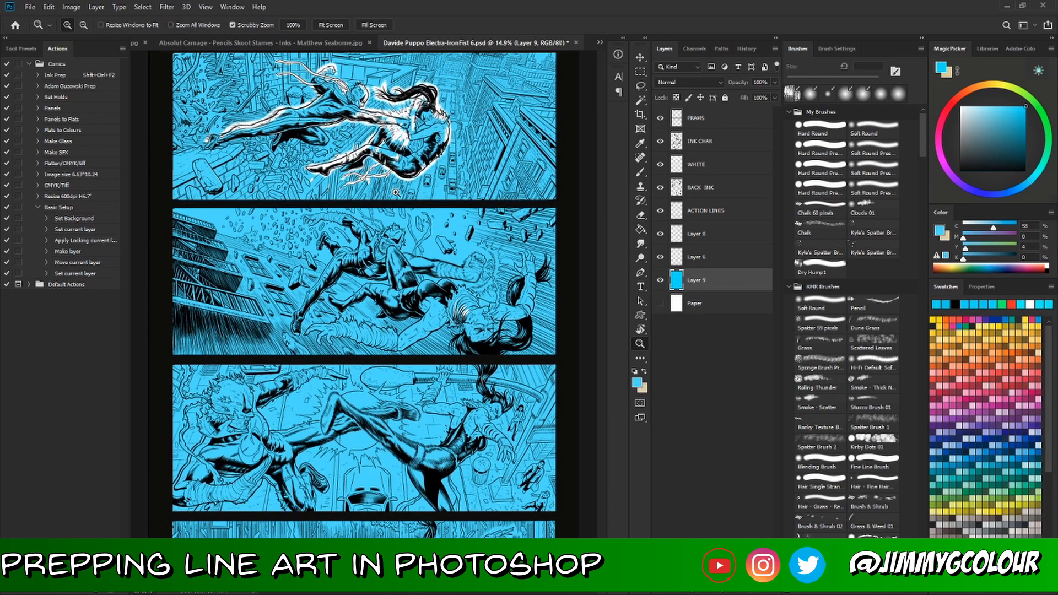
pyautogui.moveTo(481, 143); pyautogui.dragTo(501, 246)
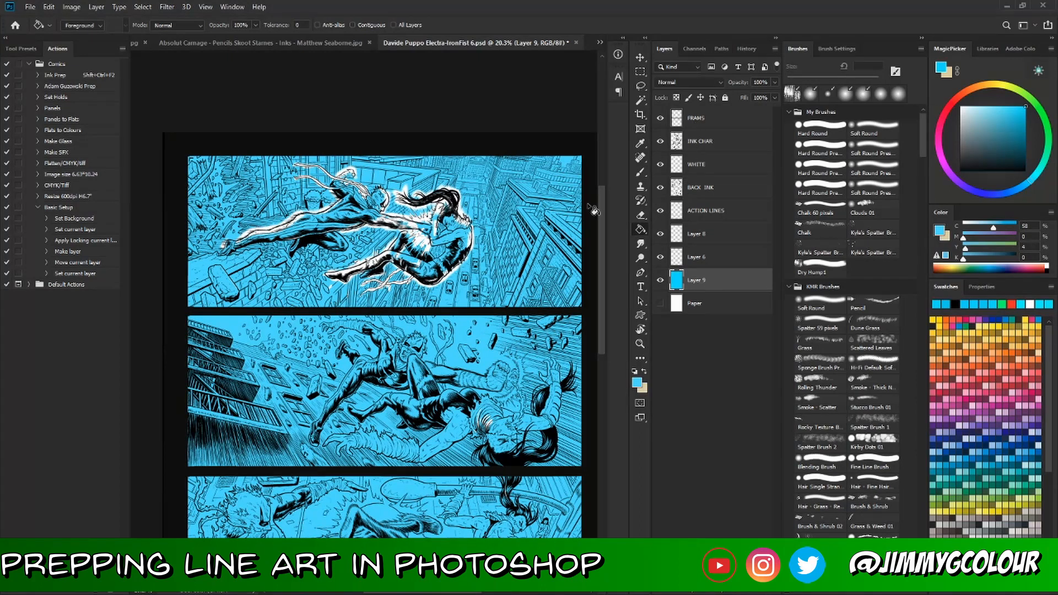
# - Hide the WHITE, Layer 8 and Layer 6 layers to check the black line art against the blue
pyautogui.click(660, 165)
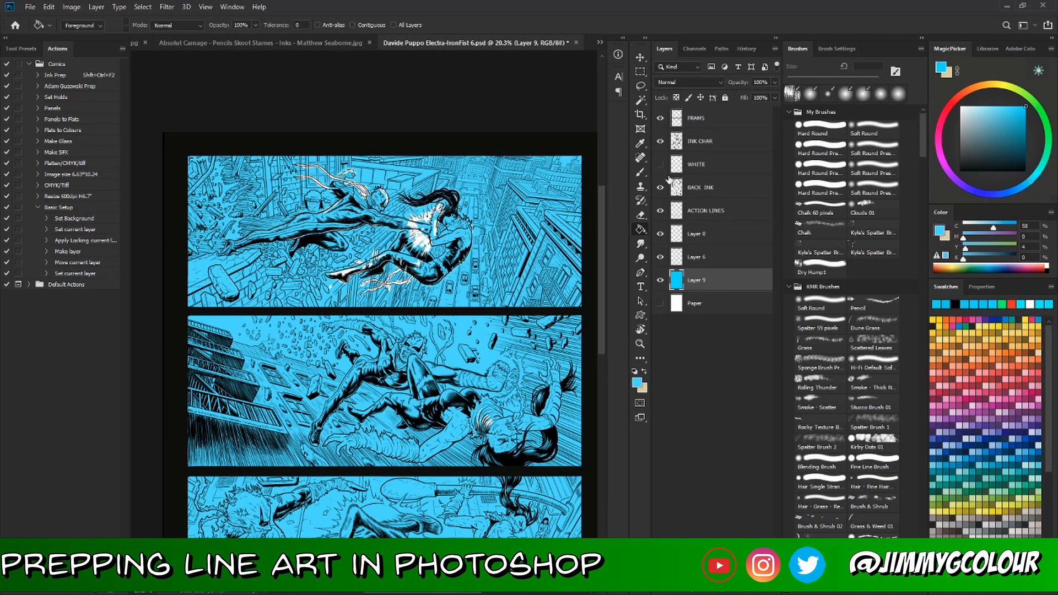
pyautogui.click(661, 235)
pyautogui.moveTo(574, 343); pyautogui.dragTo(562, 289)
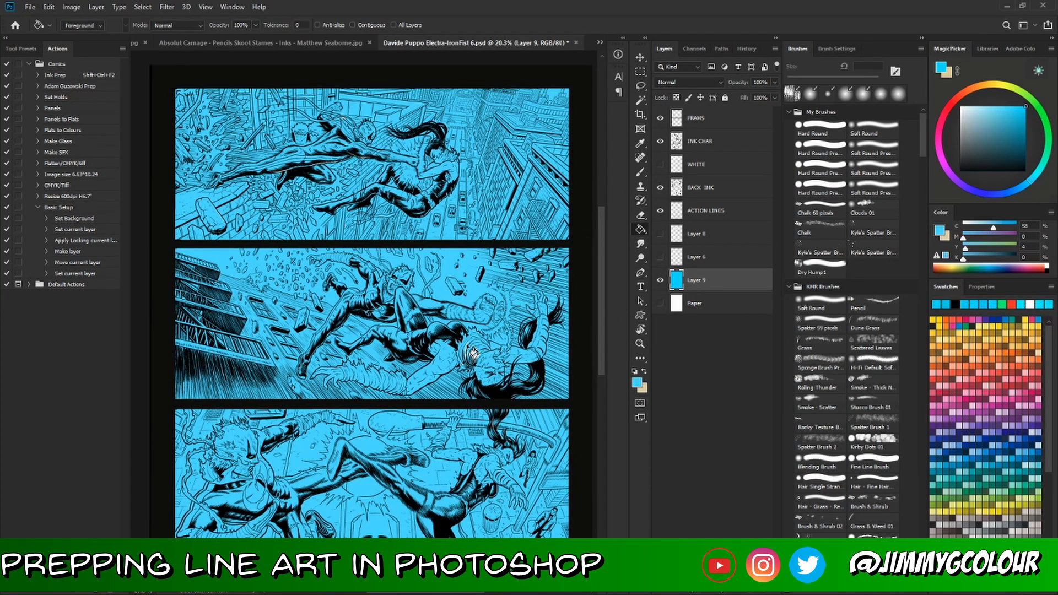
pyautogui.press('z')
pyautogui.moveTo(470, 363)
pyautogui.mouseDown()
pyautogui.moveTo(487, 353)
pyautogui.moveTo(475, 364)
pyautogui.moveTo(444, 336)
pyautogui.mouseUp()
pyautogui.press('g')
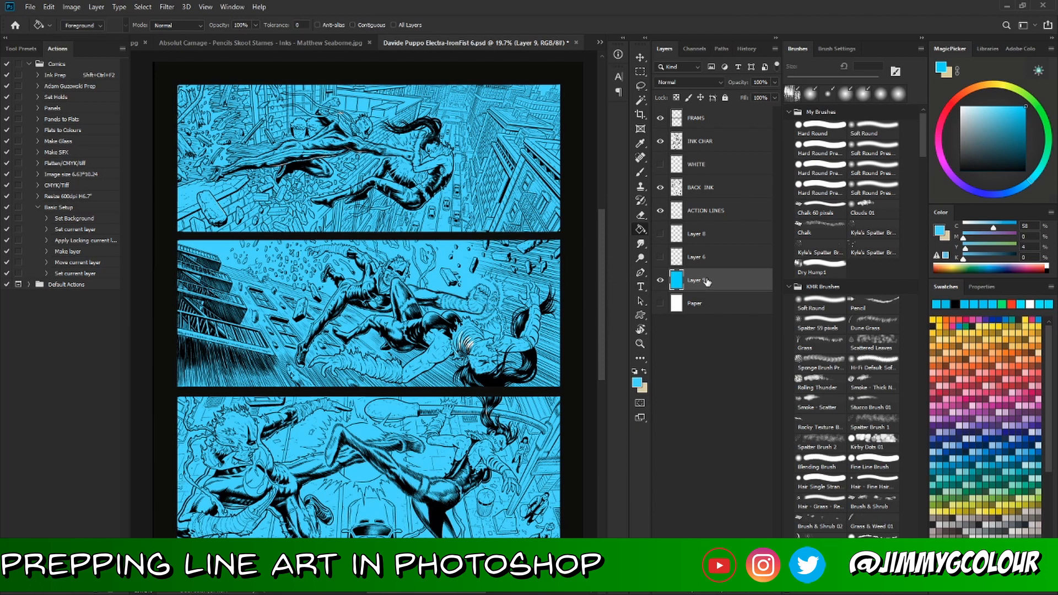
# - Delete the blue-filled layer and show the Paper, Layer 6, Layer 8 and WHITE layers again
pyautogui.moveTo(710, 281); pyautogui.dragTo(765, 591)
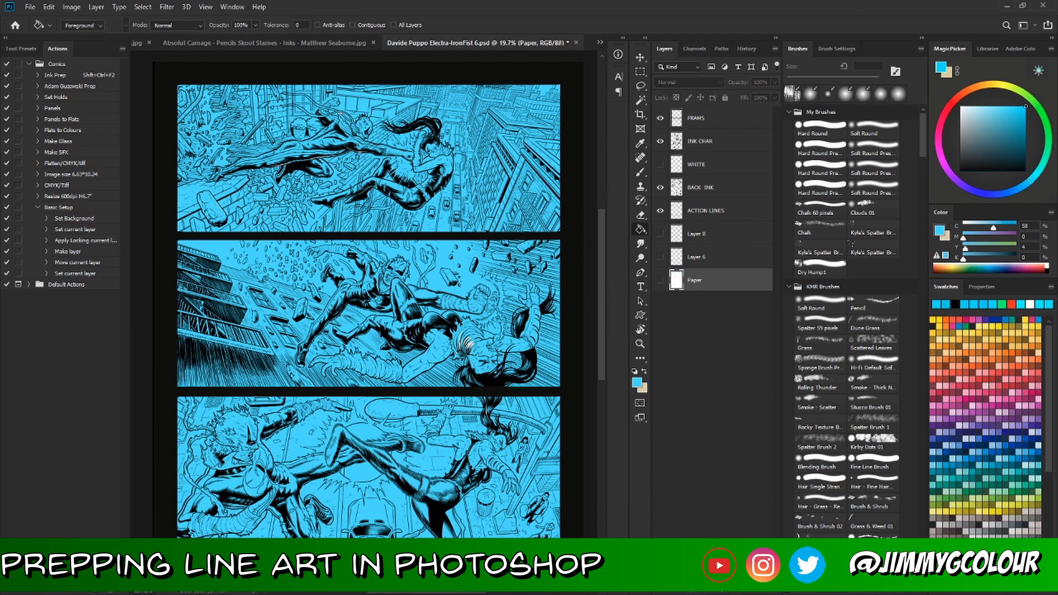
pyautogui.moveTo(661, 281); pyautogui.dragTo(660, 164)
pyautogui.scroll(-3, 515, 363)
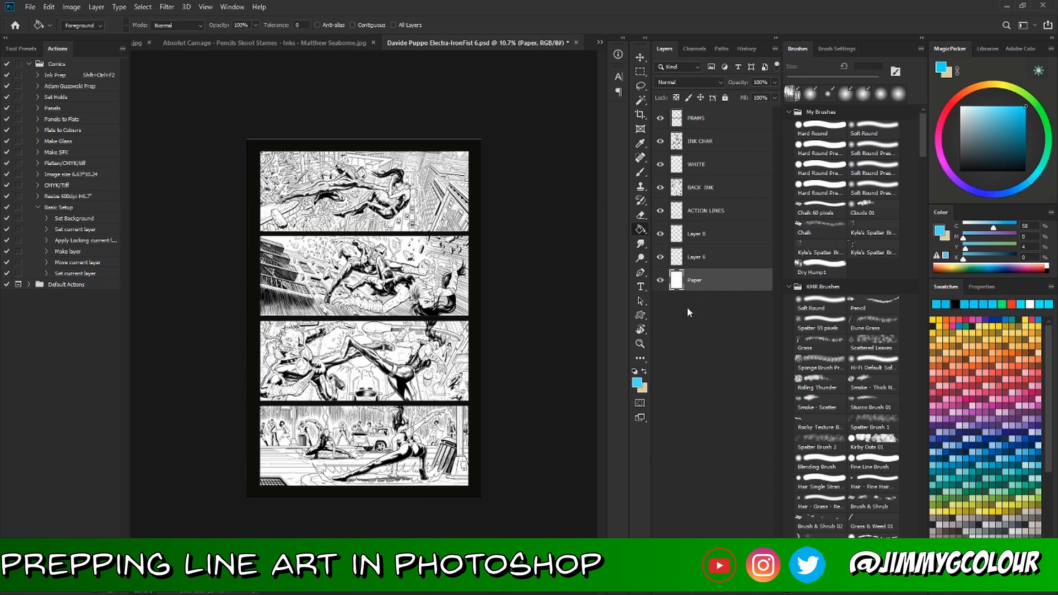
# - Group all layers from FRAMS down to Paper and name the group INKS
pyautogui.click(710, 122)
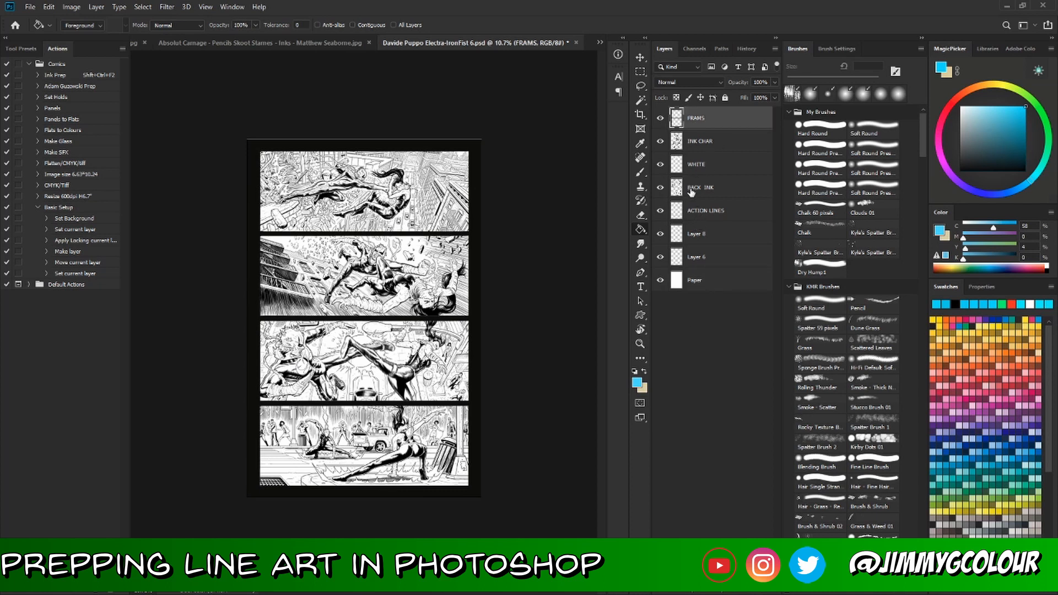
pyautogui.keyDown('shift'); pyautogui.click(708, 284); pyautogui.keyUp('shift')
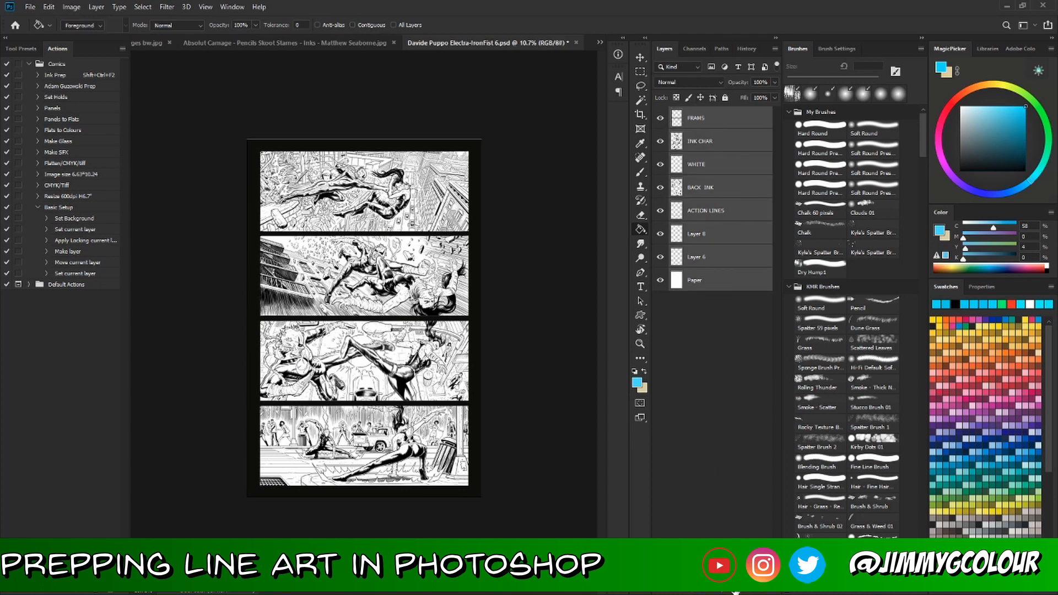
pyautogui.hotkey('ctrl', 'g')
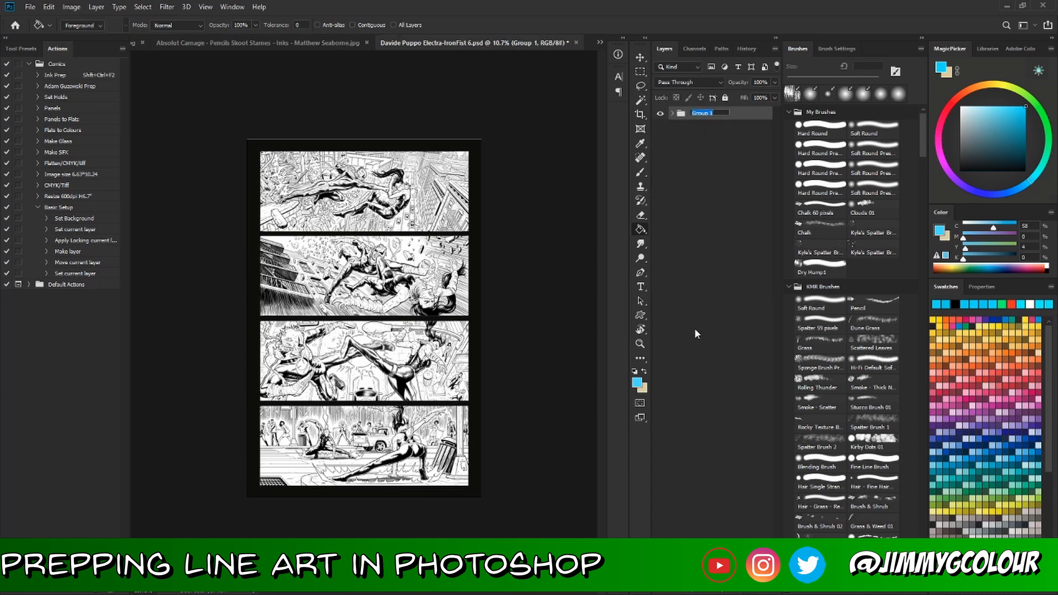
pyautogui.press('BackSpace')
pyautogui.write('INKS')
pyautogui.press('Return')
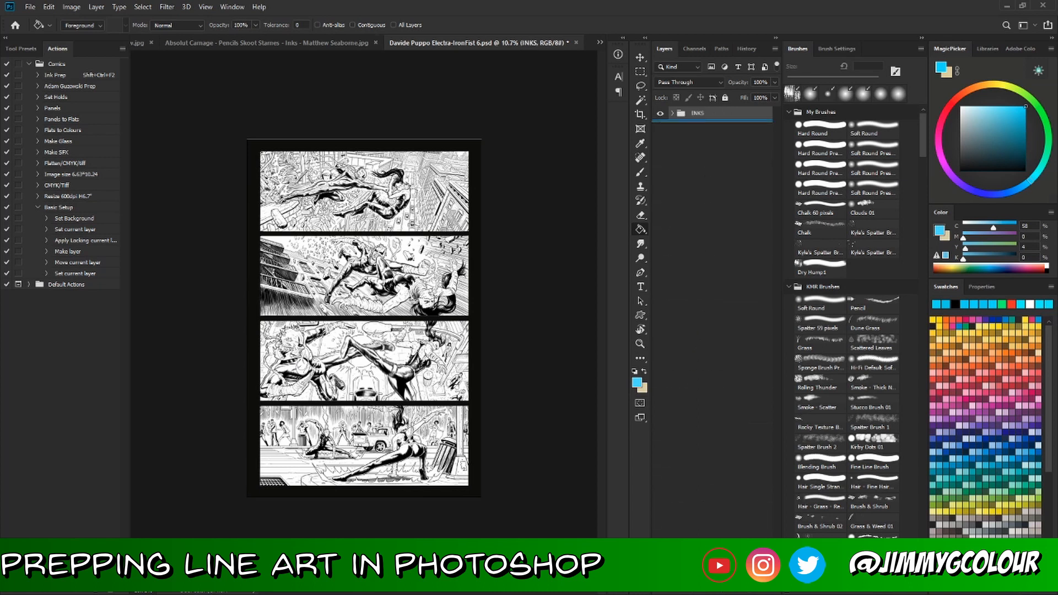
# - Duplicate the INKS group as INKS copy, and lock and hide the original INKS group
pyautogui.hotkey('ctrl', 'j')
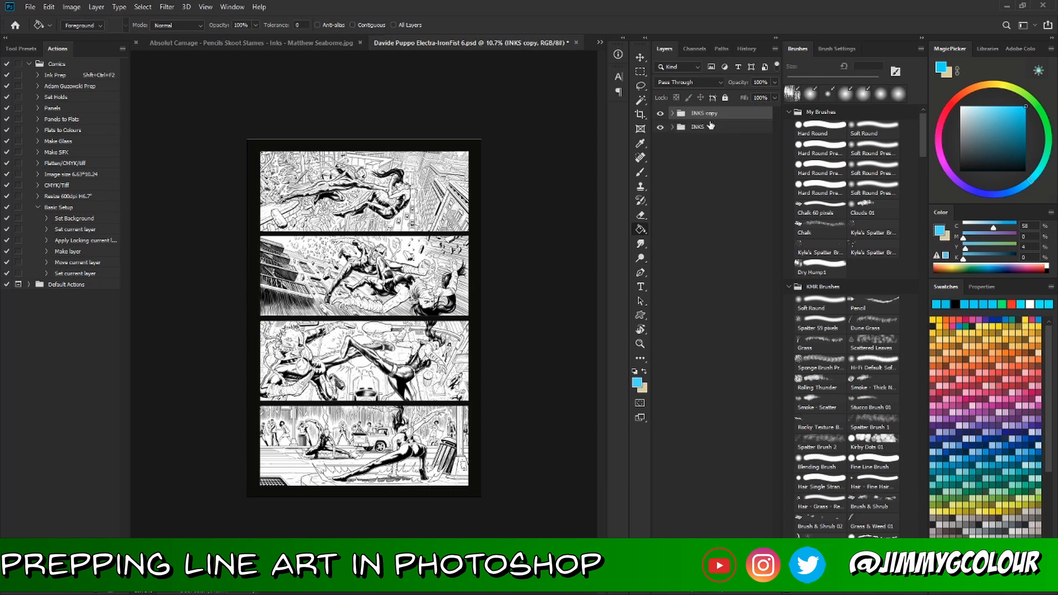
pyautogui.press('Delete')
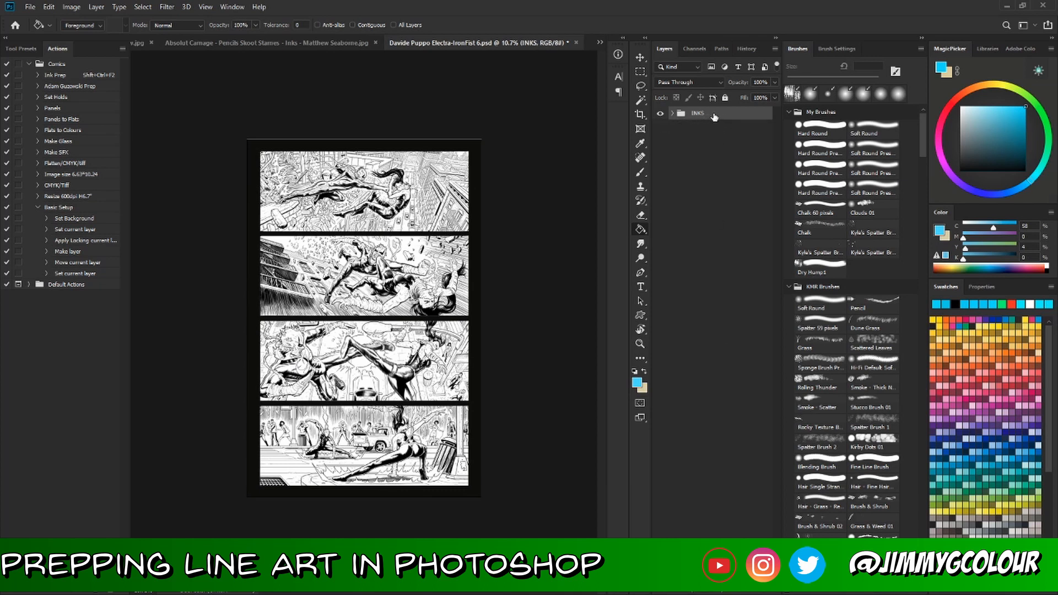
pyautogui.rightClick(713, 113)
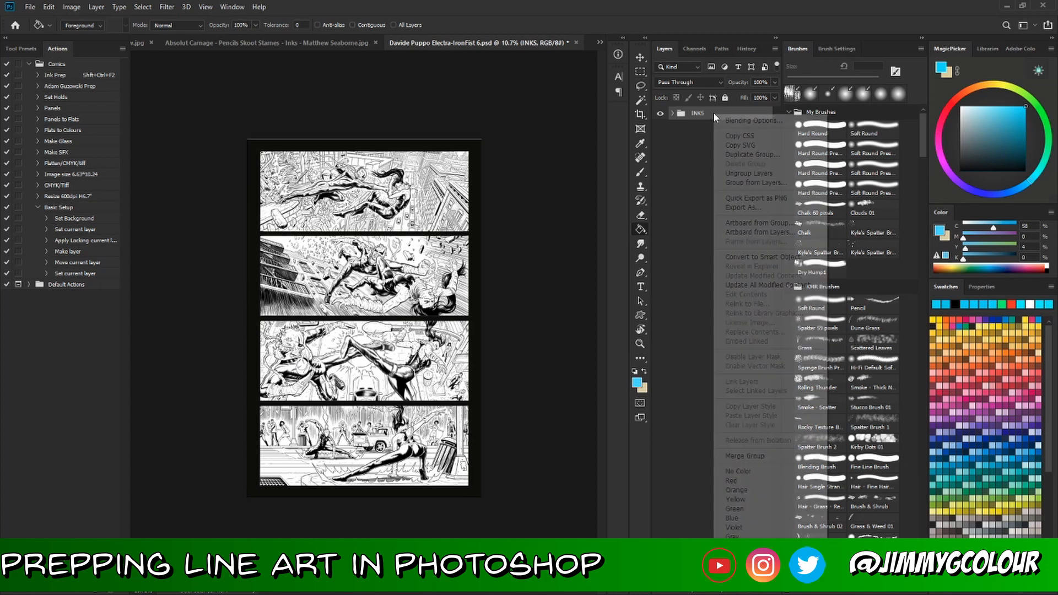
pyautogui.click(752, 154)
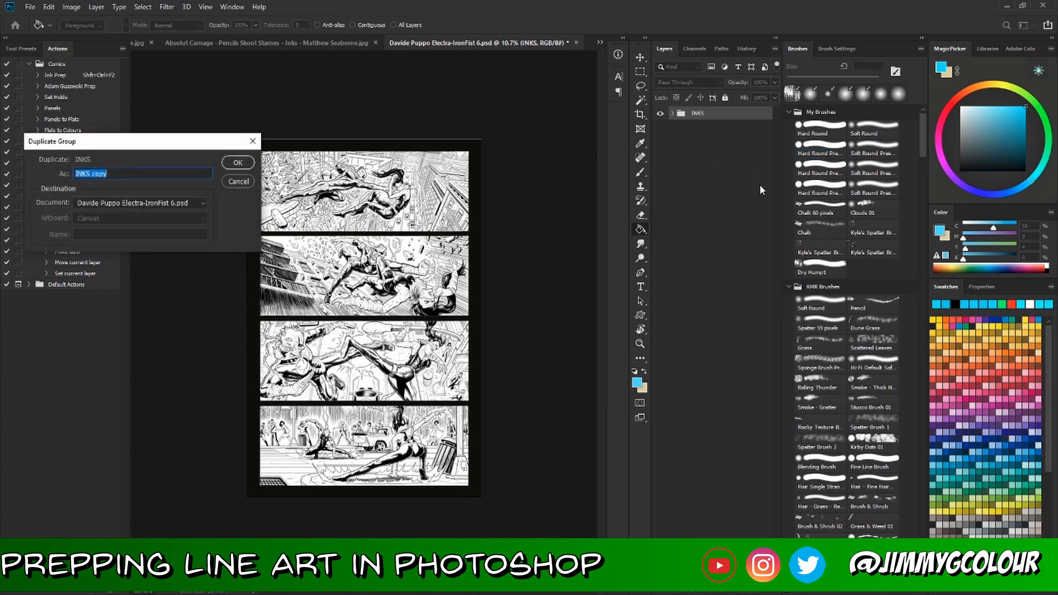
pyautogui.click(250, 164)
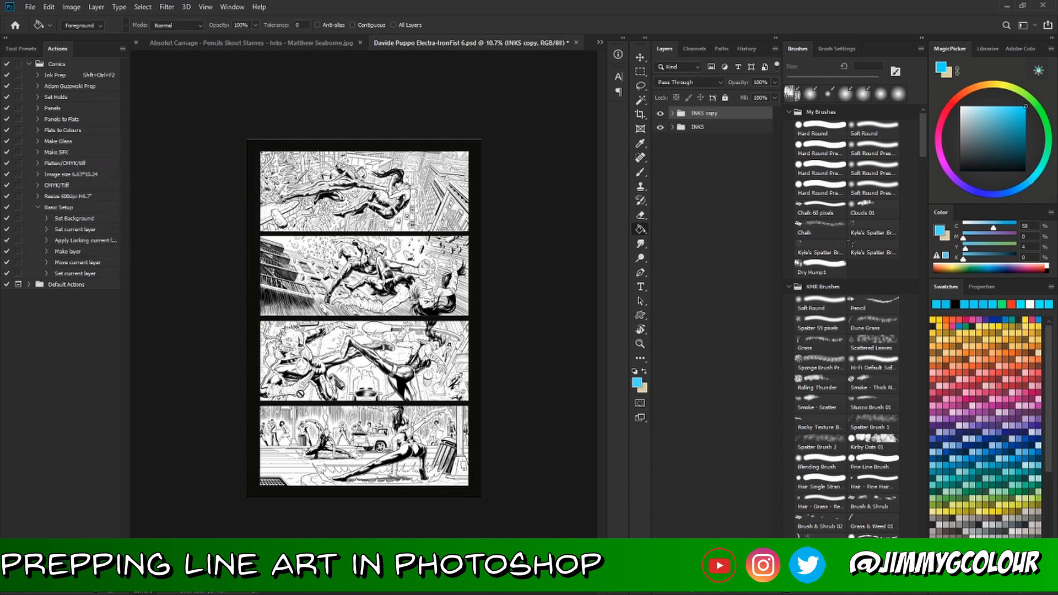
pyautogui.click(725, 98)
pyautogui.click(660, 128)
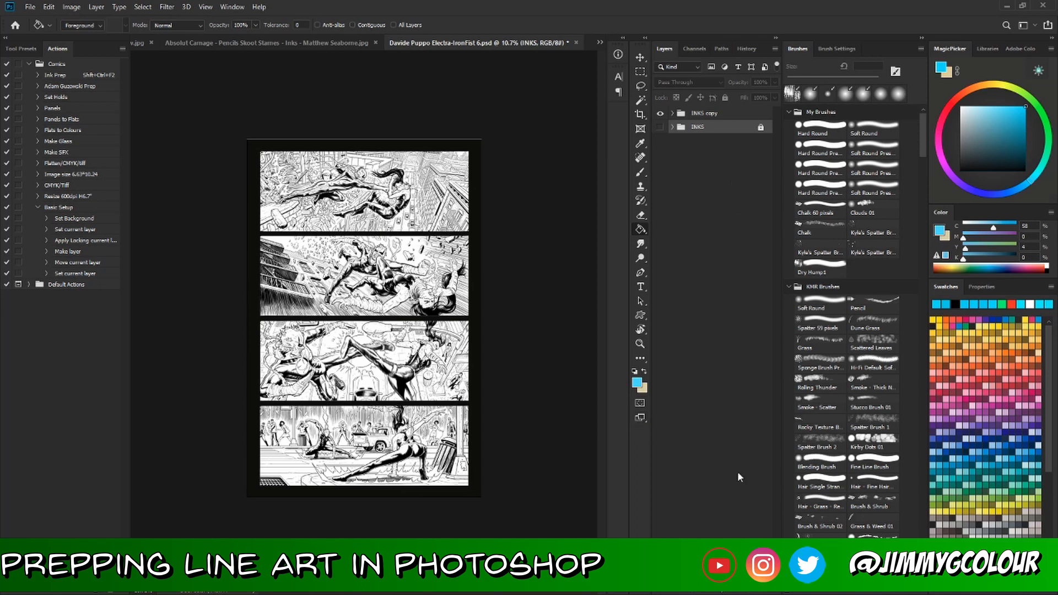
# - Fill a new layer beneath the INKS copy group with light blue and set the group's blend mode to Multiply
pyautogui.hotkey('ctrl', 'shift', 'alt', 'n')
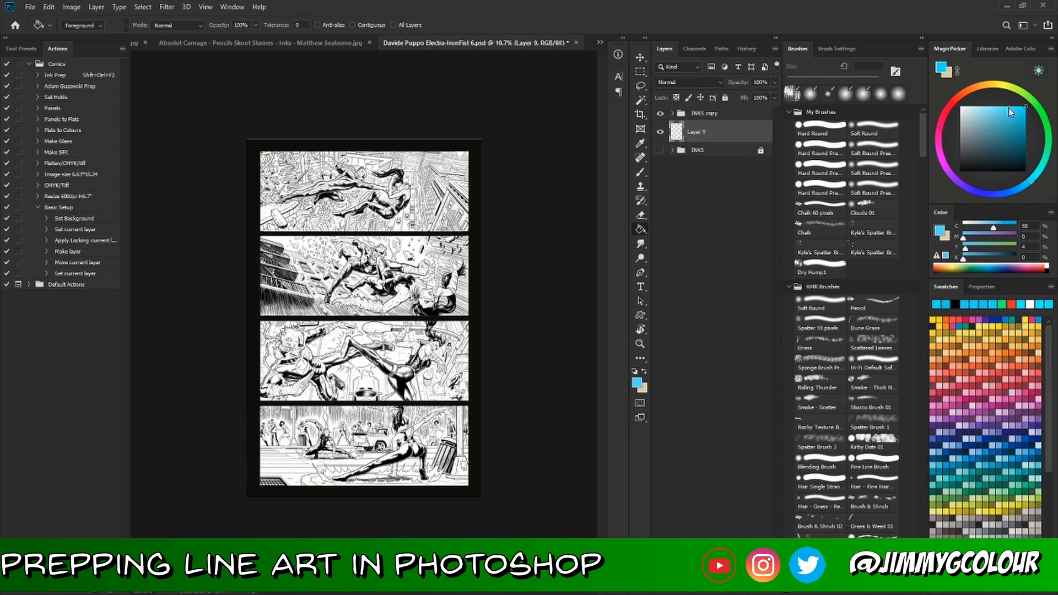
pyautogui.click(472, 342)
pyautogui.click(722, 116)
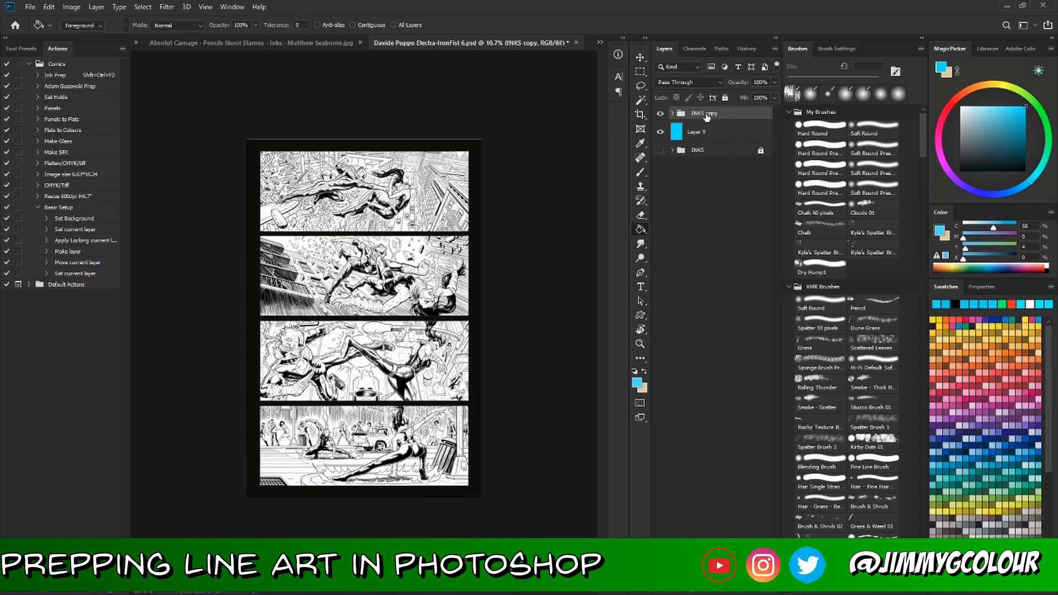
pyautogui.click(720, 82)
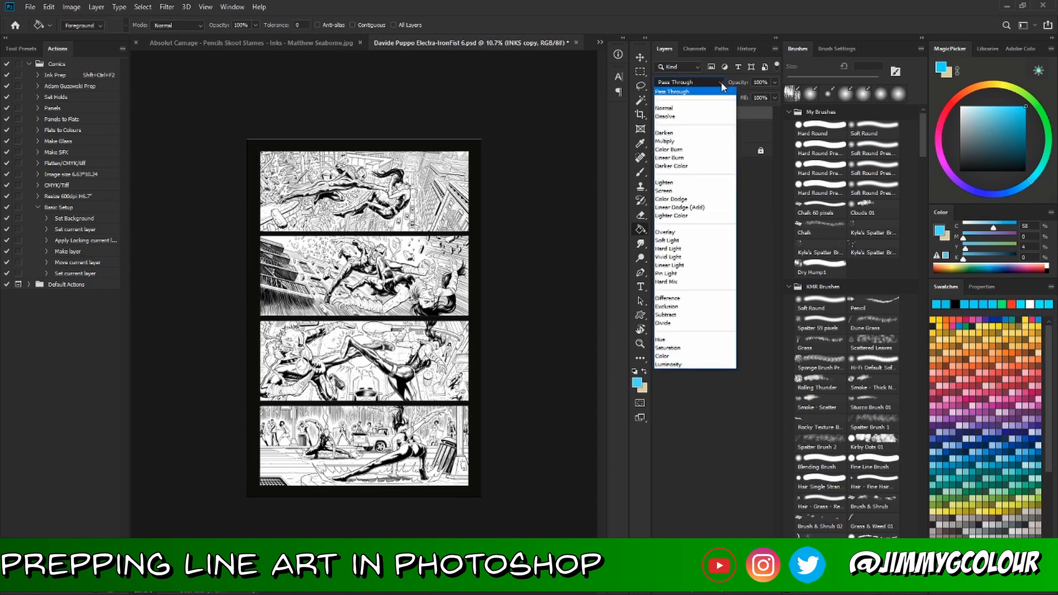
pyautogui.click(697, 148)
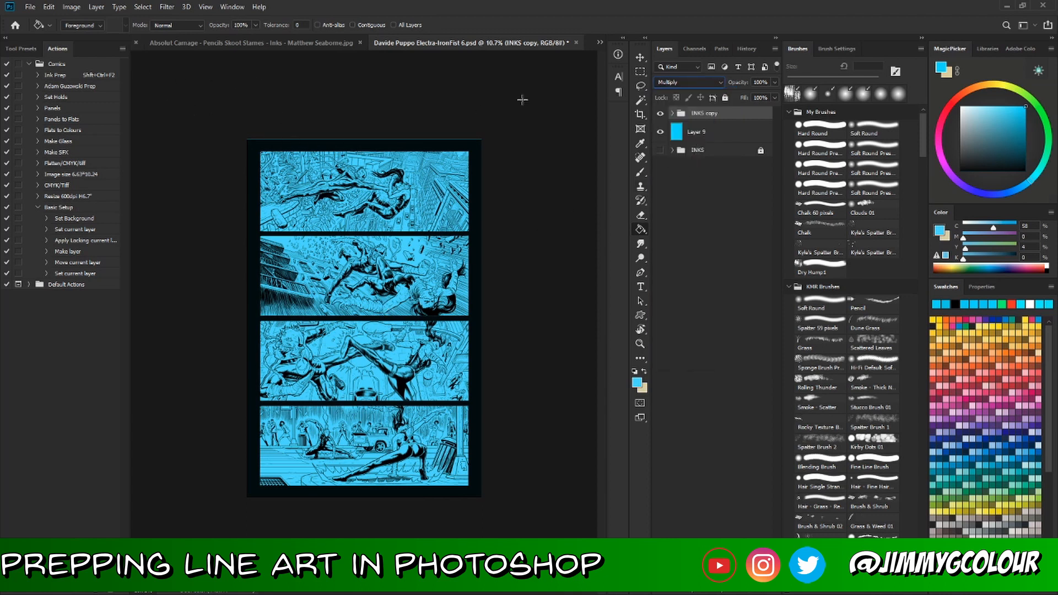
# - Examine the multiplied line art against the blue across the page's panels, comparing it with the open Daredevil page
pyautogui.click(600, 42)
pyautogui.click(661, 45)
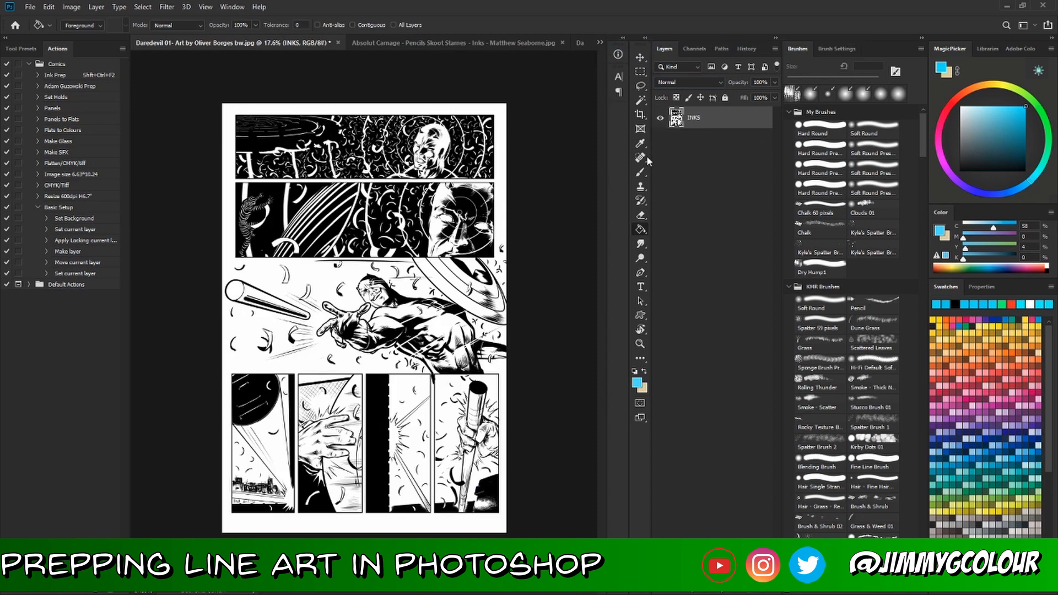
pyautogui.click(580, 45)
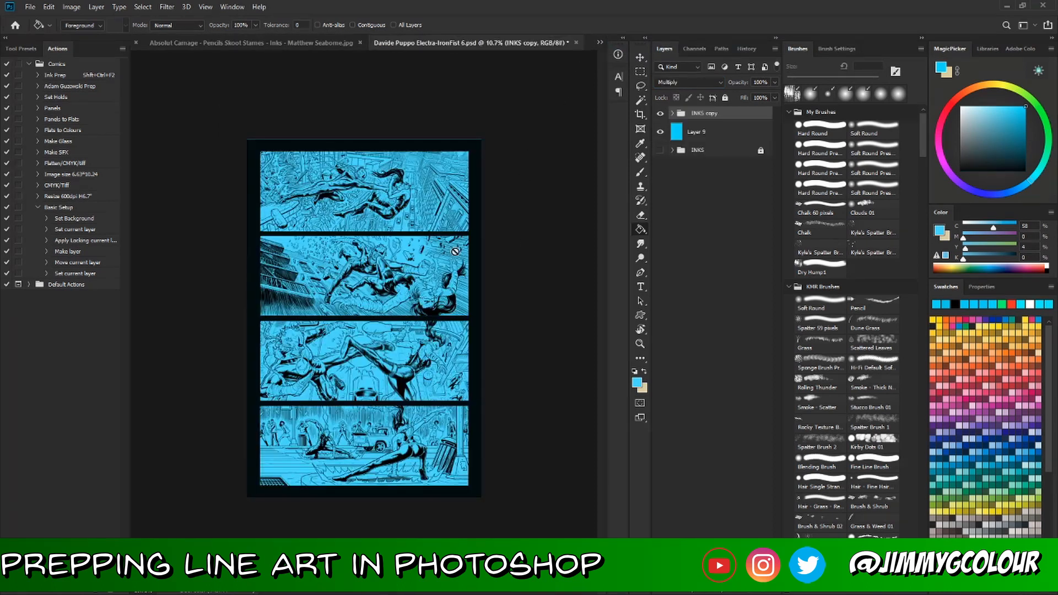
pyautogui.press('z')
pyautogui.click(370, 346)
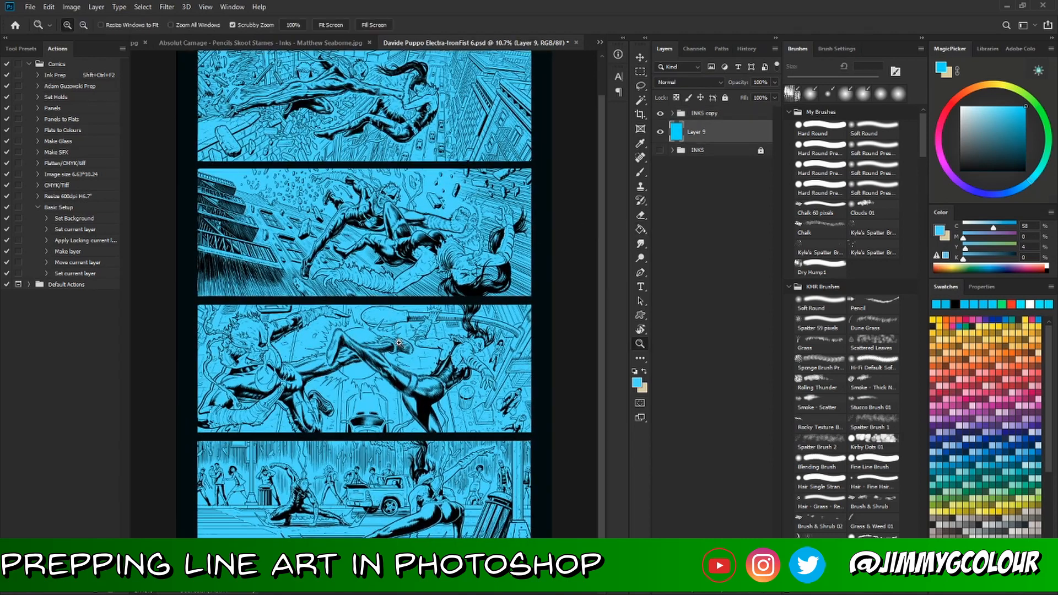
pyautogui.press('g')
pyautogui.moveTo(386, 351)
pyautogui.mouseDown()
pyautogui.moveTo(424, 370)
pyautogui.moveTo(441, 345)
pyautogui.mouseUp()
pyautogui.press('z')
pyautogui.scroll(2, 432, 347)
pyautogui.press('g')
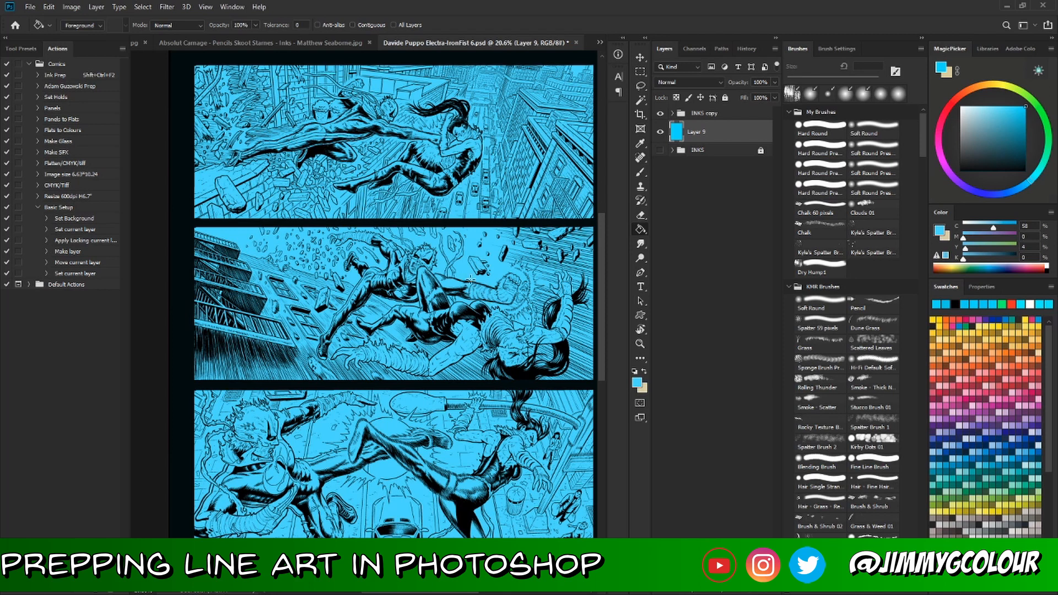
pyautogui.moveTo(497, 311); pyautogui.dragTo(472, 307)
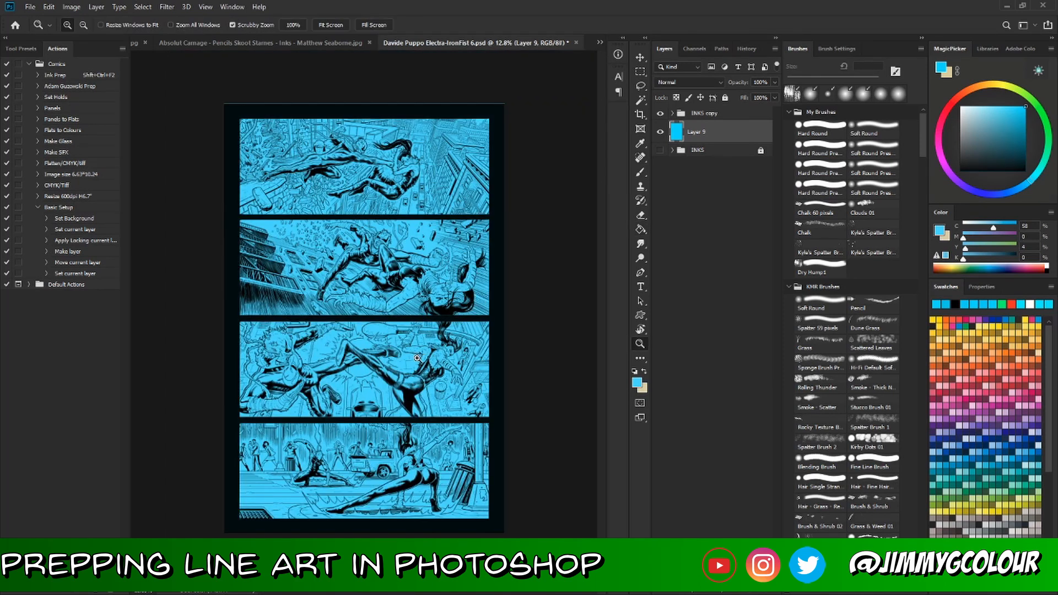
pyautogui.moveTo(418, 359)
pyautogui.mouseDown()
pyautogui.moveTo(438, 392)
pyautogui.moveTo(457, 361)
pyautogui.moveTo(429, 358)
pyautogui.mouseUp()
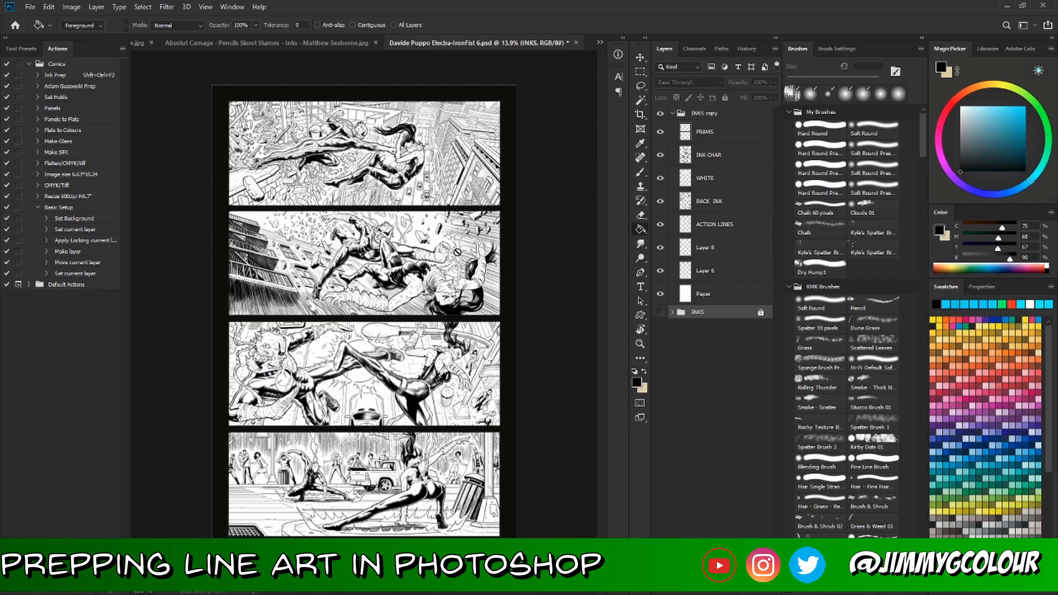
# - Merge all layers from FRAMS down to Paper inside the INKS copy group into one layer
pyautogui.press('z')
pyautogui.moveTo(449, 214)
pyautogui.mouseDown()
pyautogui.moveTo(482, 213)
pyautogui.moveTo(459, 211)
pyautogui.mouseUp()
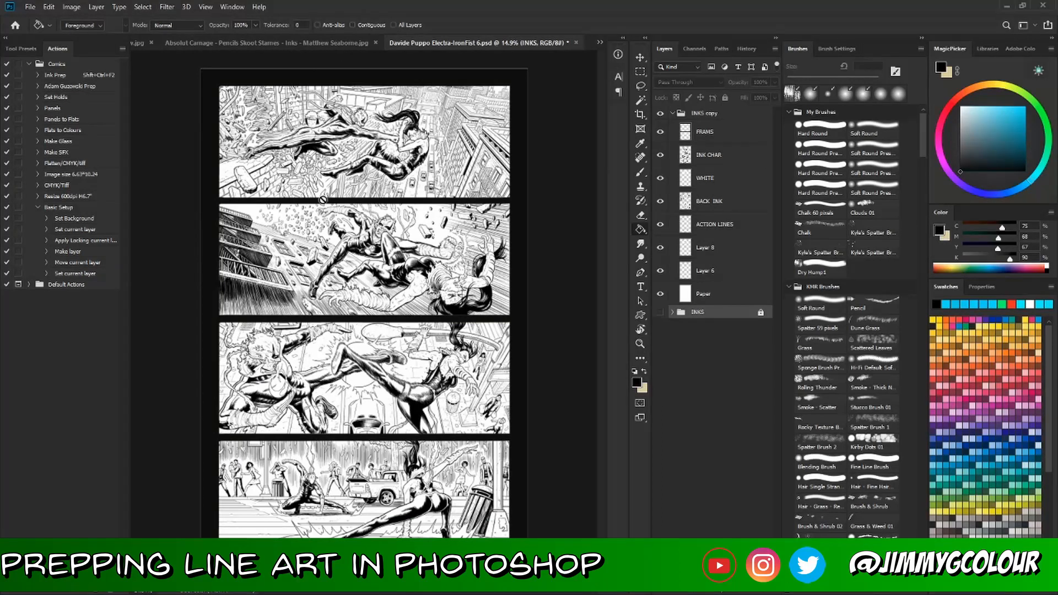
pyautogui.press('g')
pyautogui.click(716, 133)
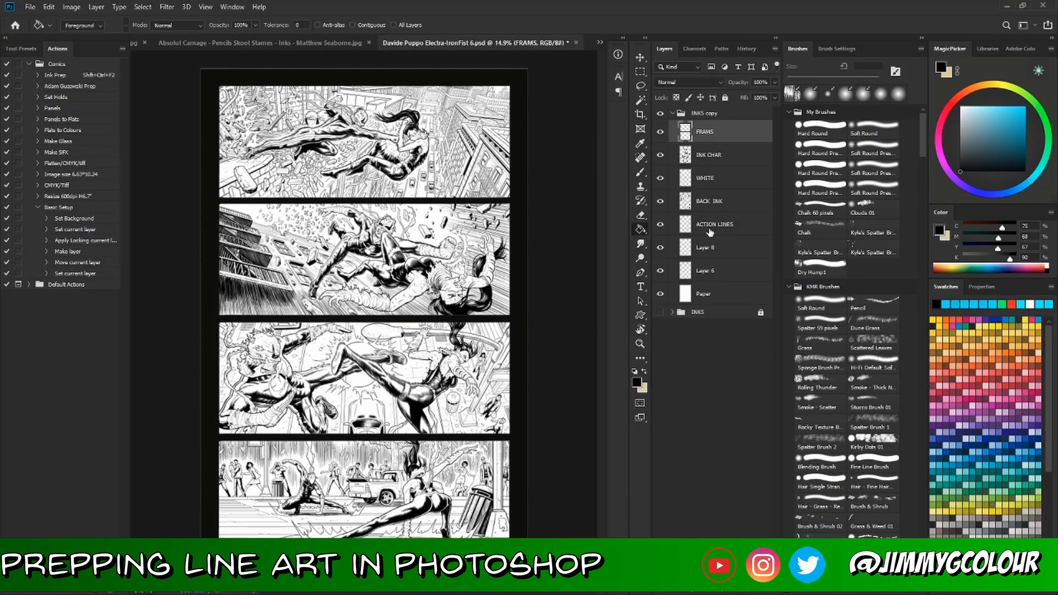
pyautogui.keyDown('shift'); pyautogui.click(717, 296); pyautogui.keyUp('shift')
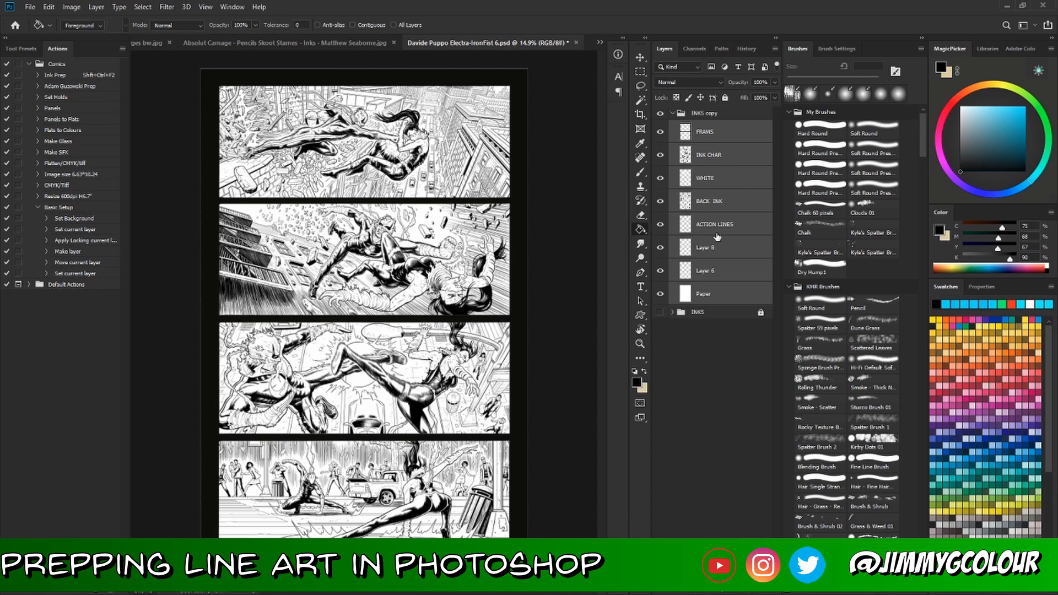
pyautogui.click(719, 136)
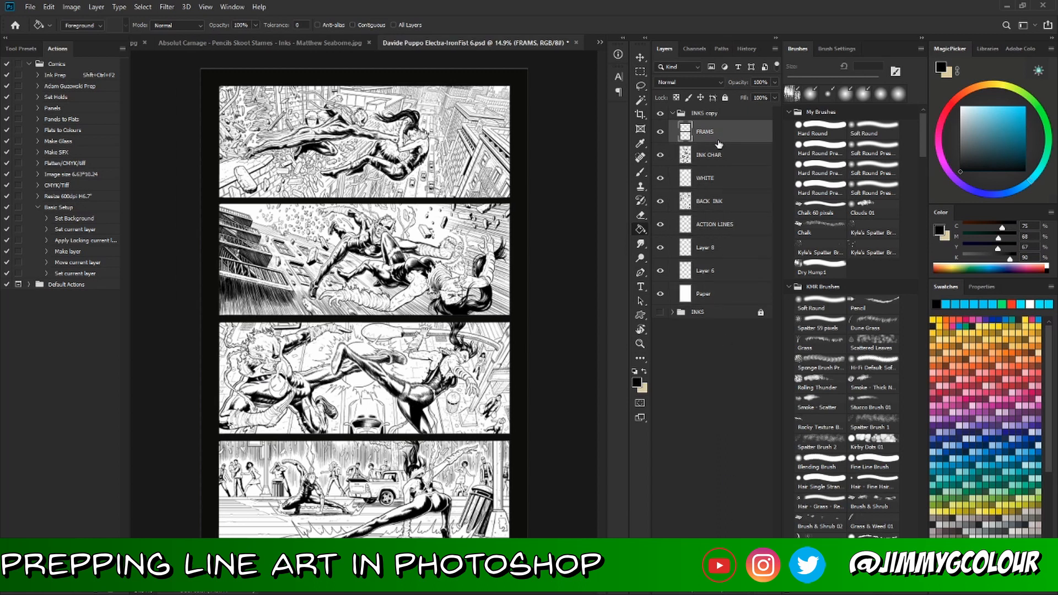
pyautogui.keyDown('shift'); pyautogui.click(722, 294); pyautogui.keyUp('shift')
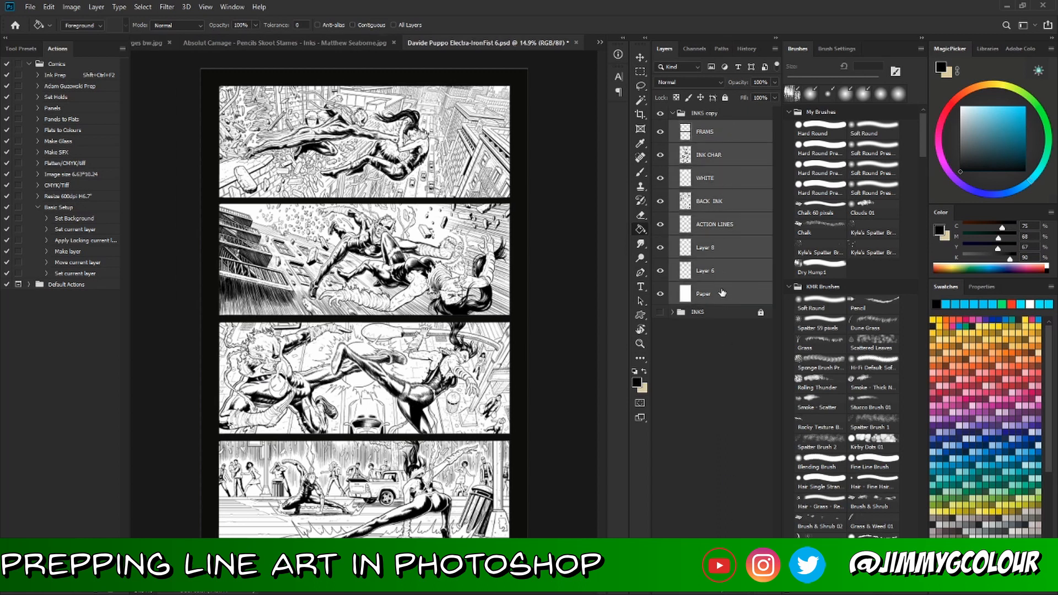
pyautogui.rightClick(730, 140)
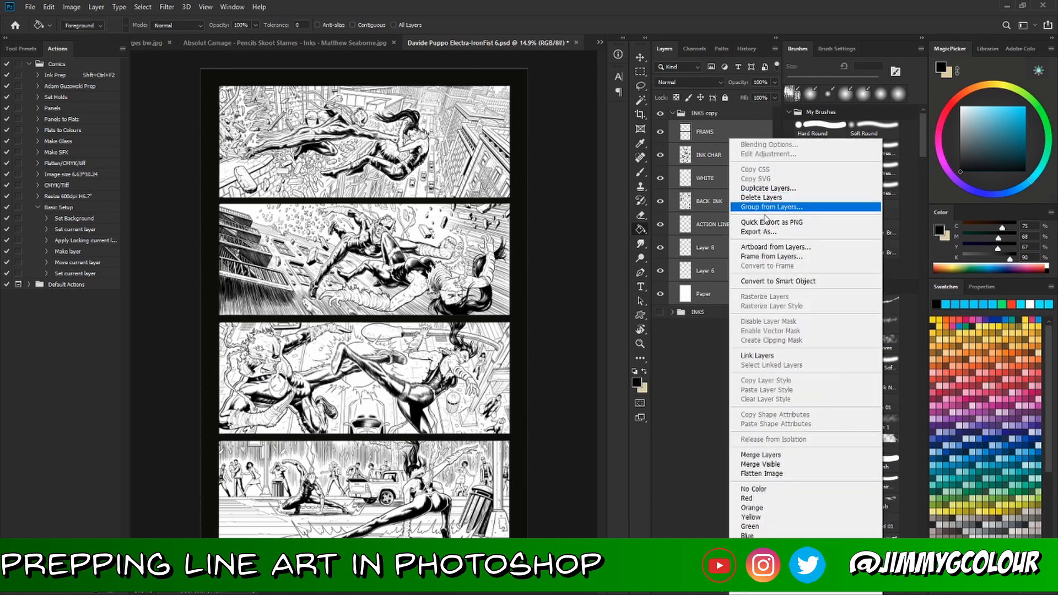
pyautogui.click(770, 456)
# - Review the other open comic pages and the layers kept inside the original locked INKS group
pyautogui.scroll(3, 362, 292)
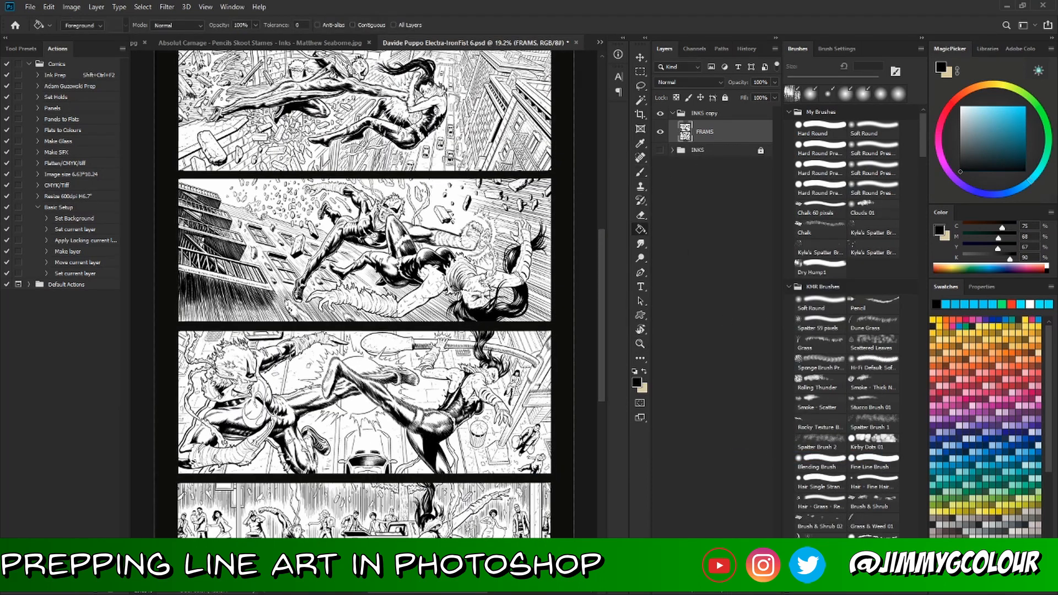
pyautogui.click(302, 44)
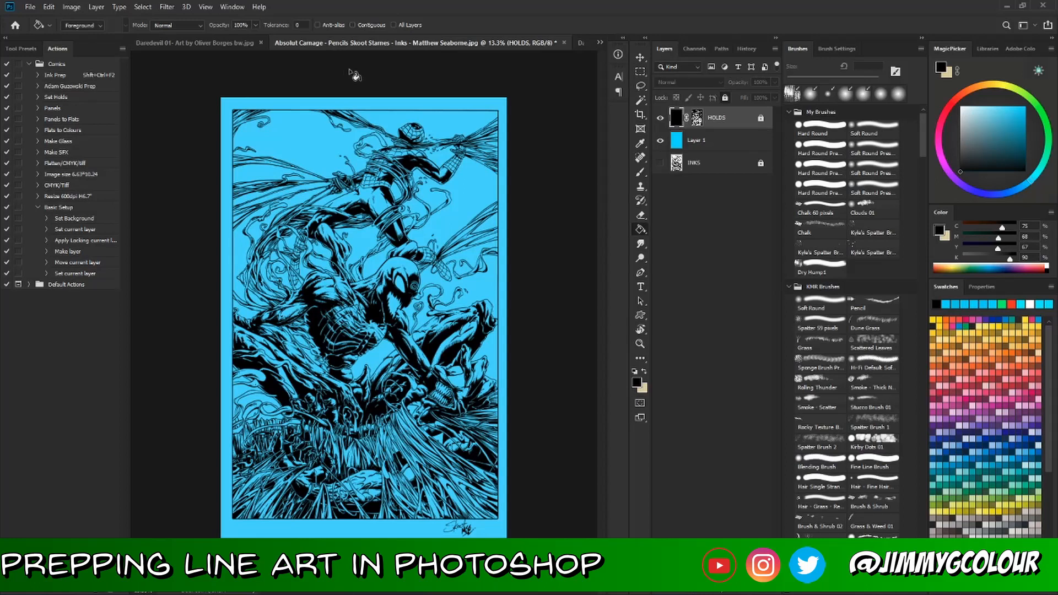
pyautogui.click(241, 44)
pyautogui.click(403, 42)
pyautogui.click(580, 44)
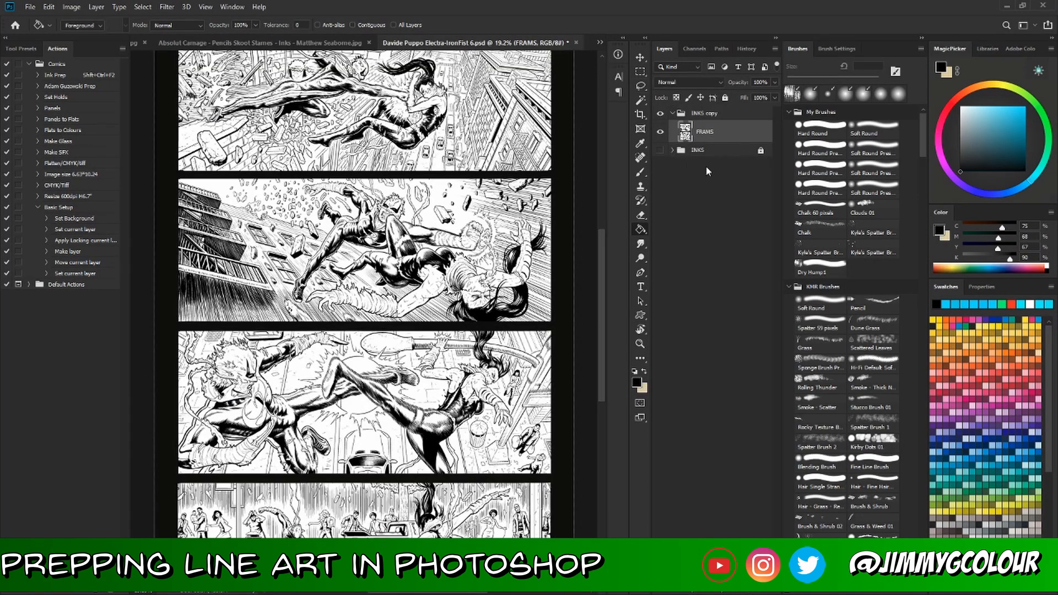
pyautogui.click(673, 151)
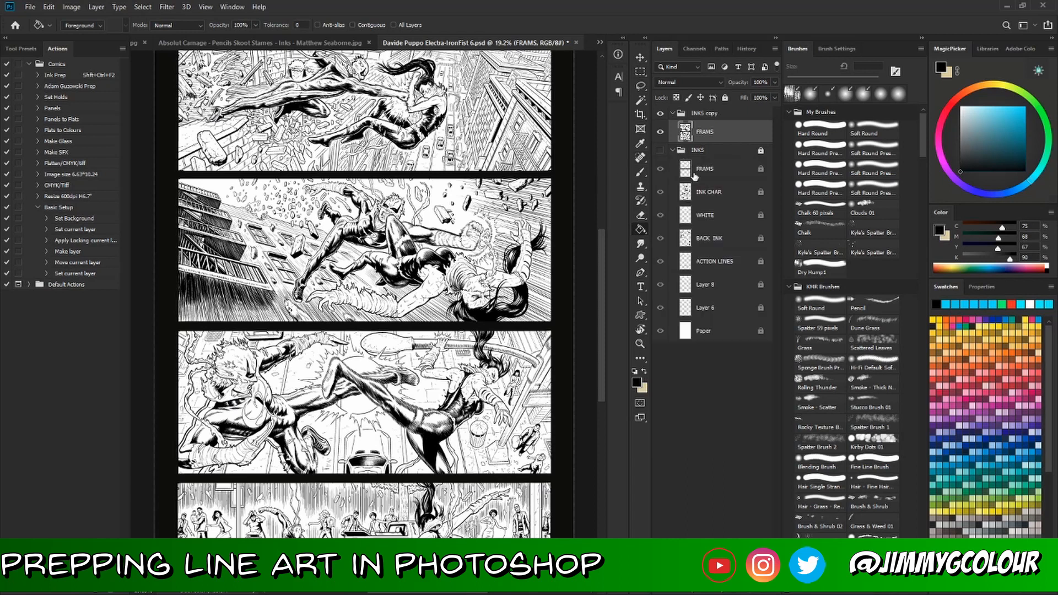
pyautogui.click(673, 151)
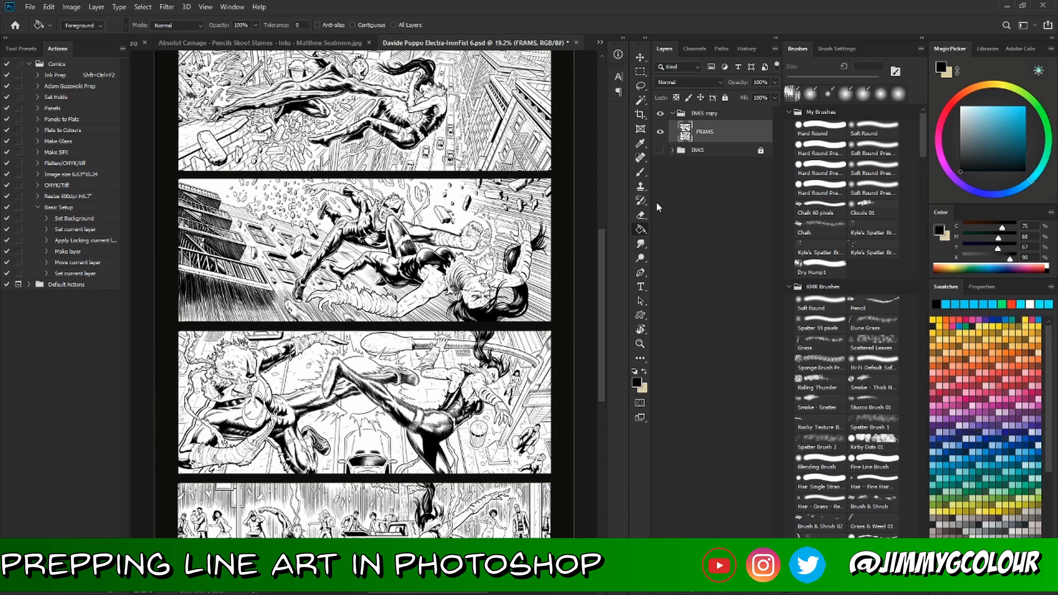
# - Select all the black line art on the merged FRAMS layer with the Magic Wand, using zero tolerance and Contiguous off
pyautogui.click(641, 101)
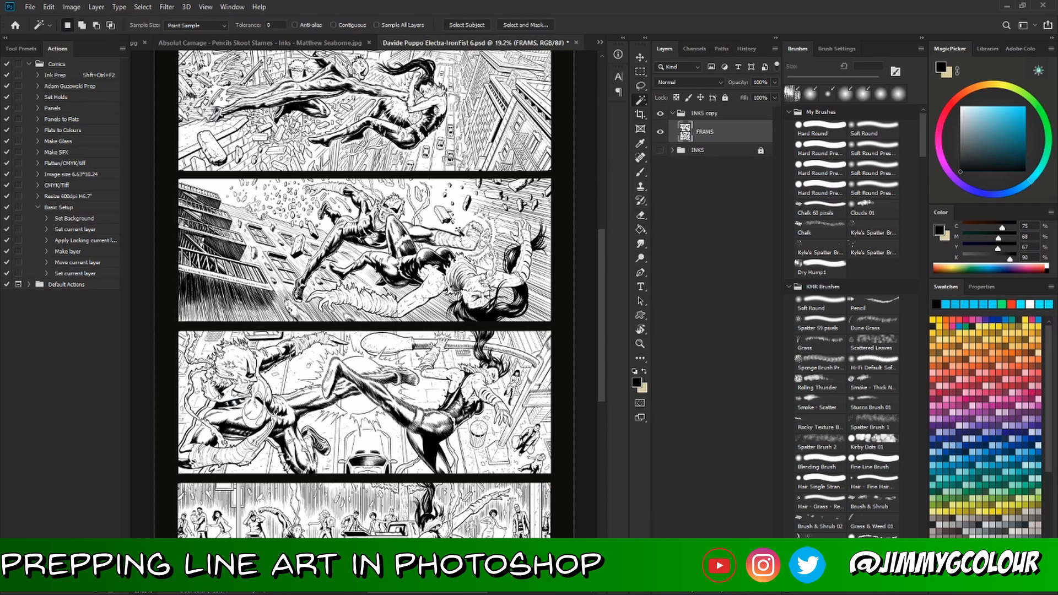
pyautogui.scroll(8, 450, 242)
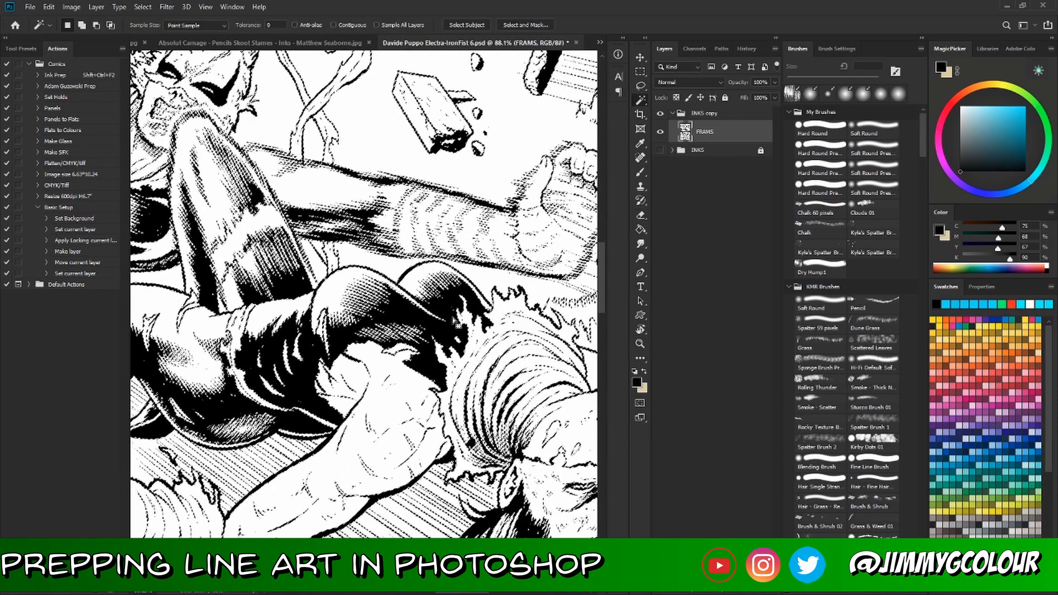
pyautogui.scroll(2, 453, 323)
pyautogui.press('z')
pyautogui.scroll(8, 505, 212)
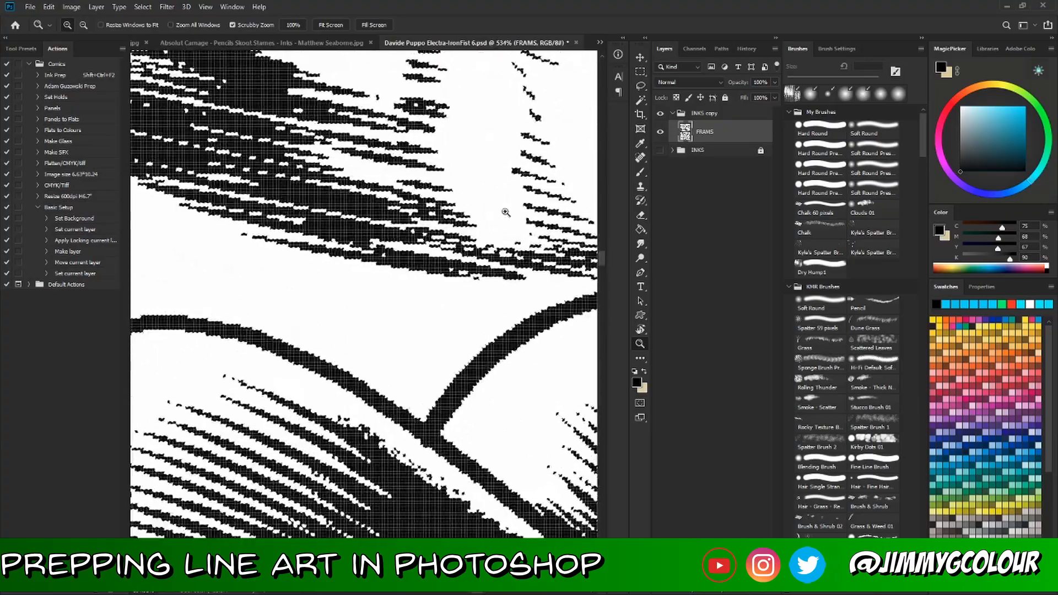
pyautogui.scroll(-8, 505, 212)
pyautogui.press('w')
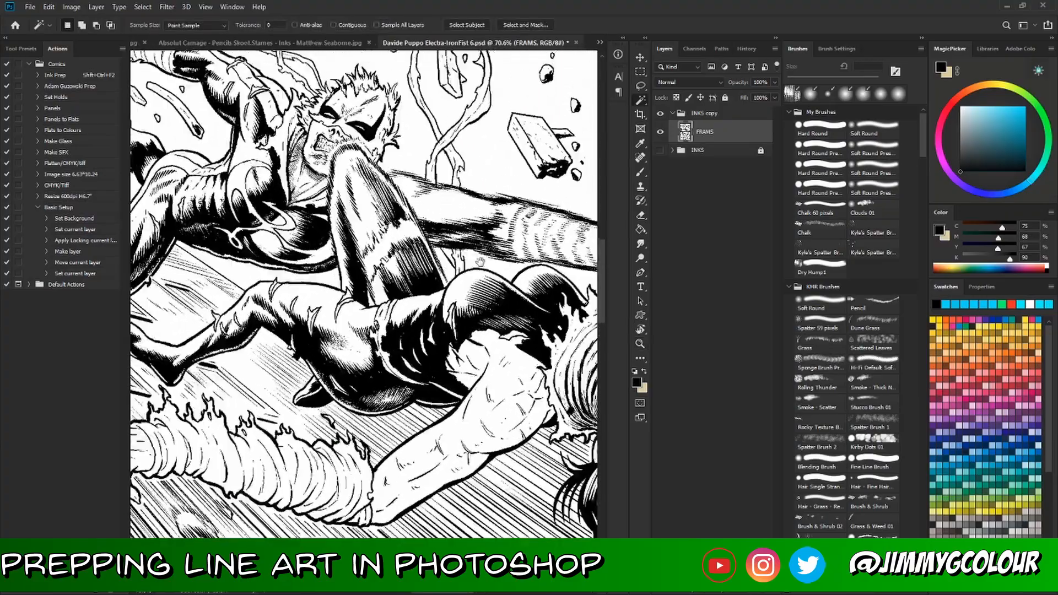
pyautogui.scroll(-6, 480, 262)
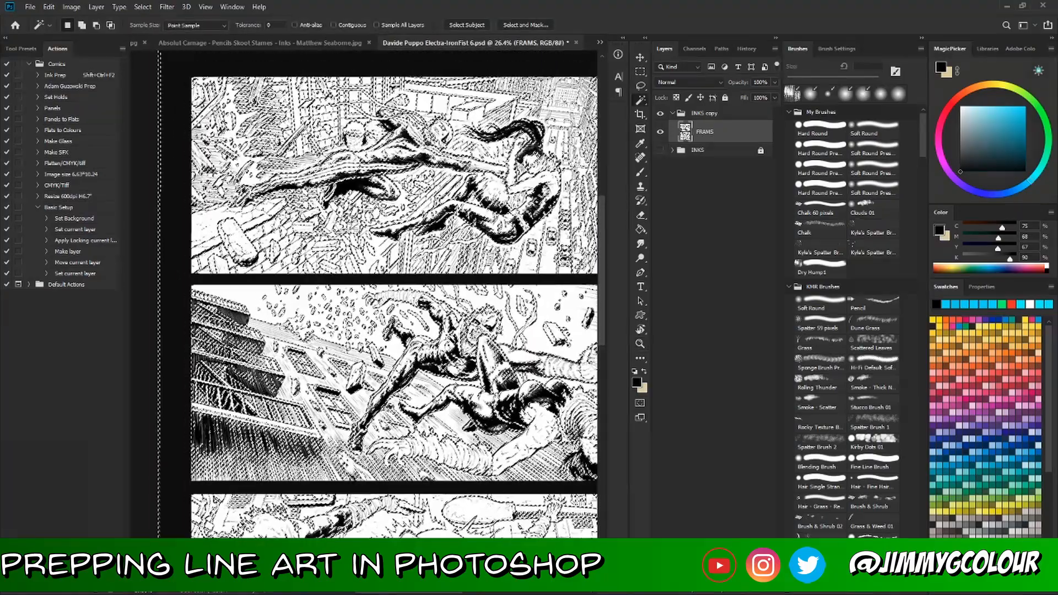
pyautogui.scroll(-3, 452, 336)
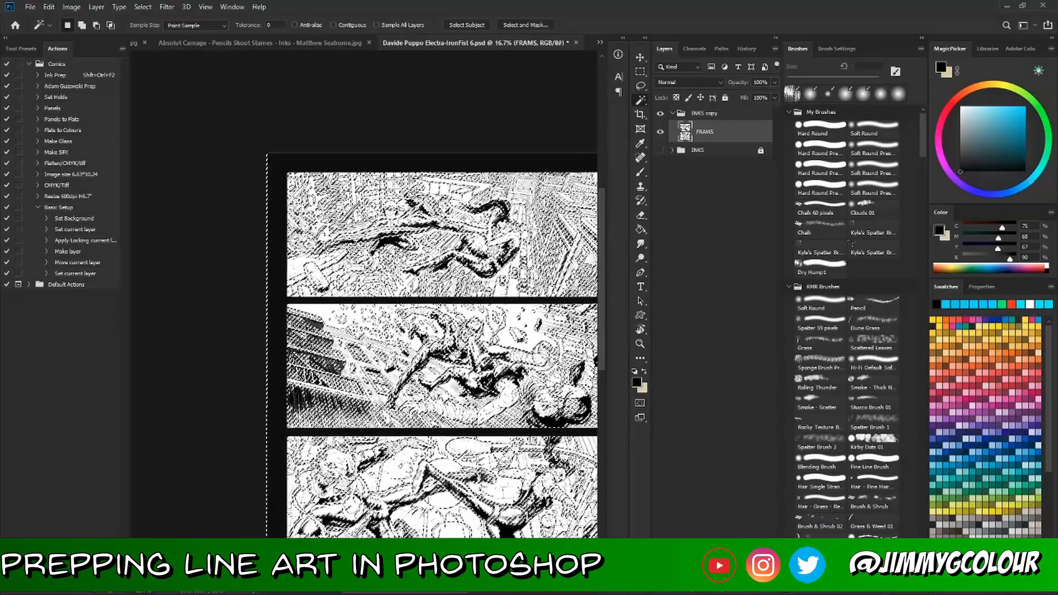
pyautogui.scroll(3, 387, 326)
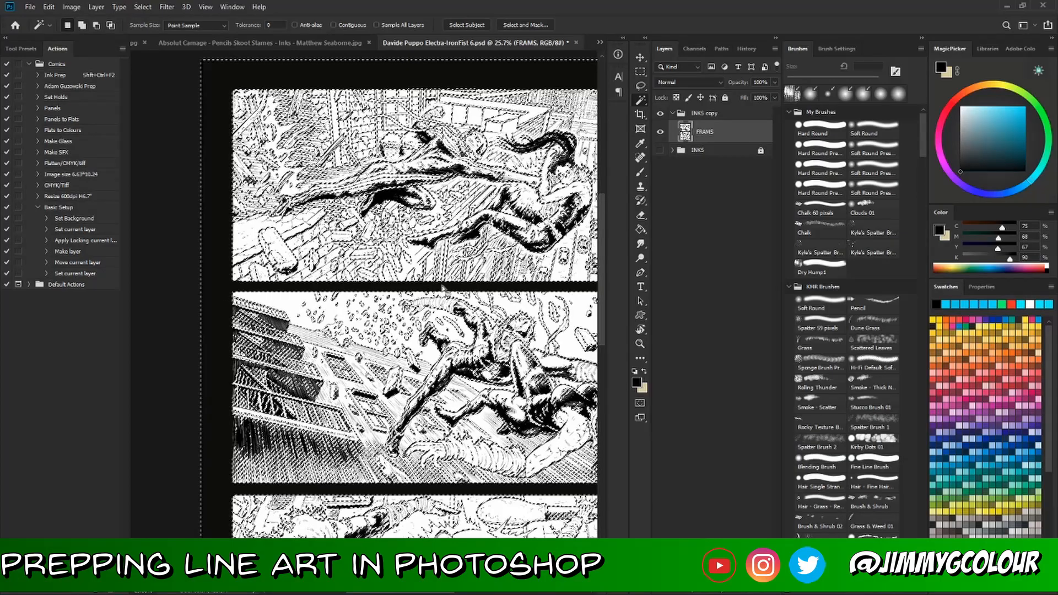
pyautogui.scroll(-3, 442, 287)
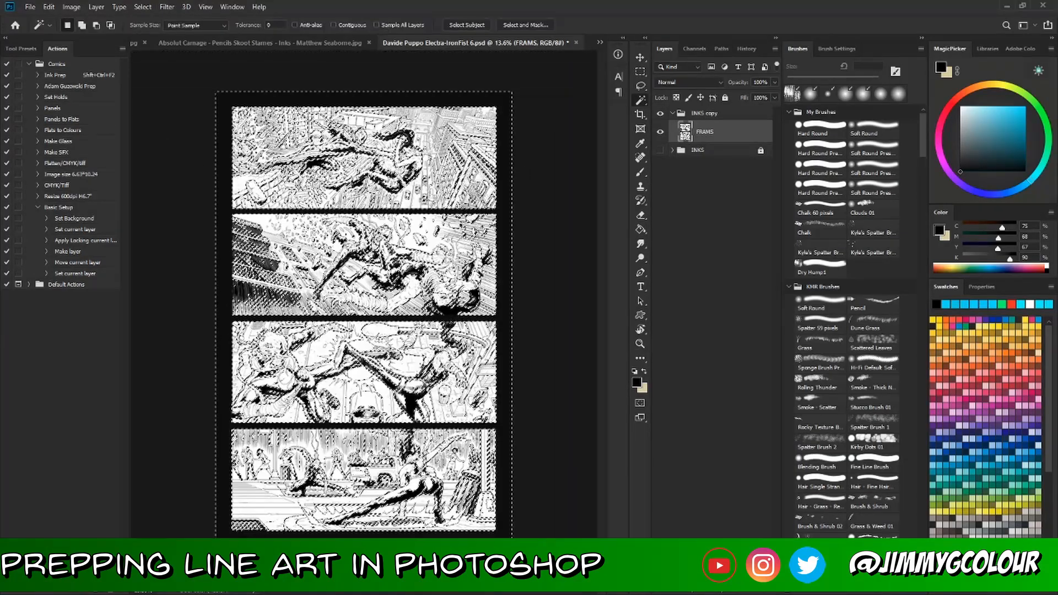
# - Create a new layer above the INKS copy group and add a layer mask from the line art selection
pyautogui.hotkey('ctrl', 'shift', 'alt', 'n')
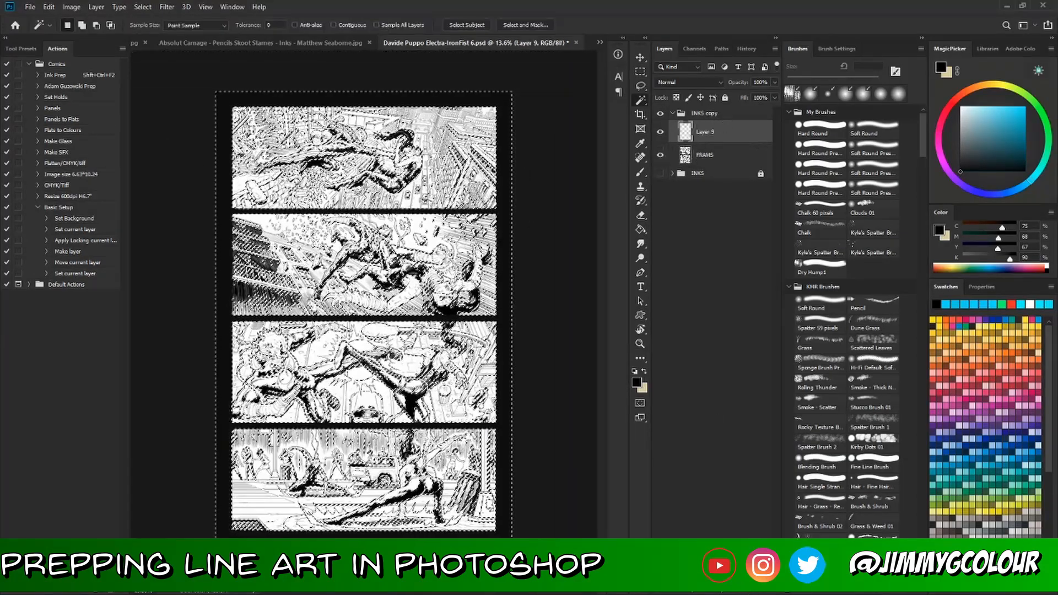
pyautogui.moveTo(726, 134); pyautogui.dragTo(724, 111)
pyautogui.click(708, 592)
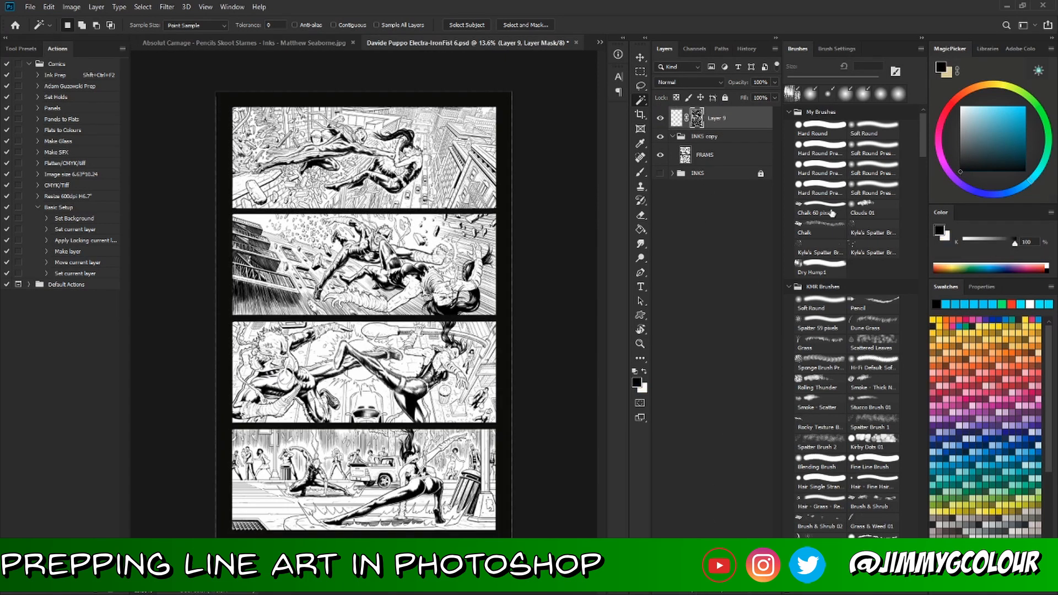
# - Fill the masked layer's content with black and hide the INKS copy group to inspect the isolated line art
pyautogui.click(675, 121)
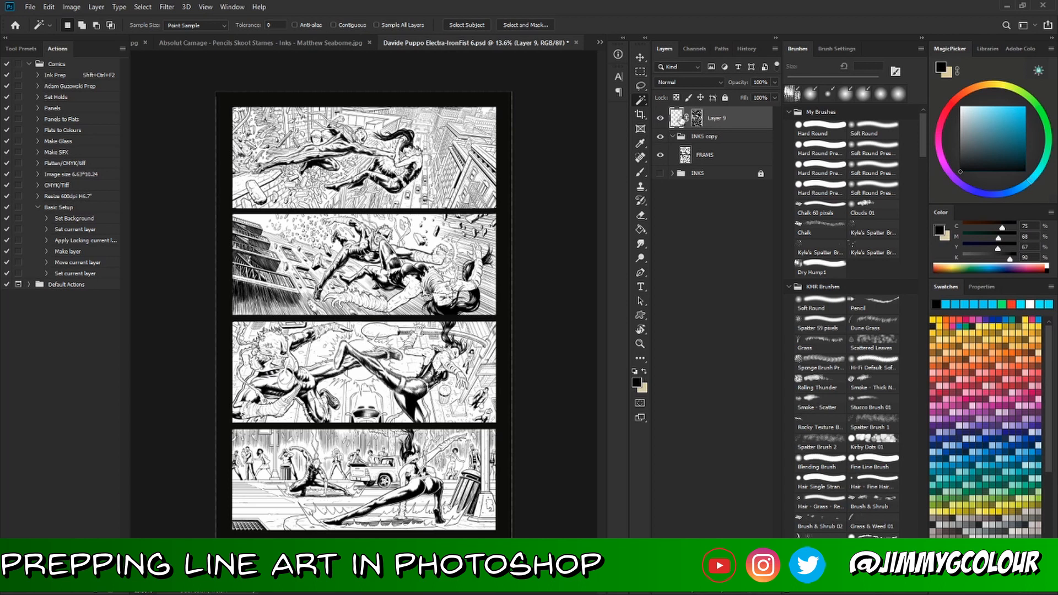
pyautogui.click(640, 230)
pyautogui.click(486, 370)
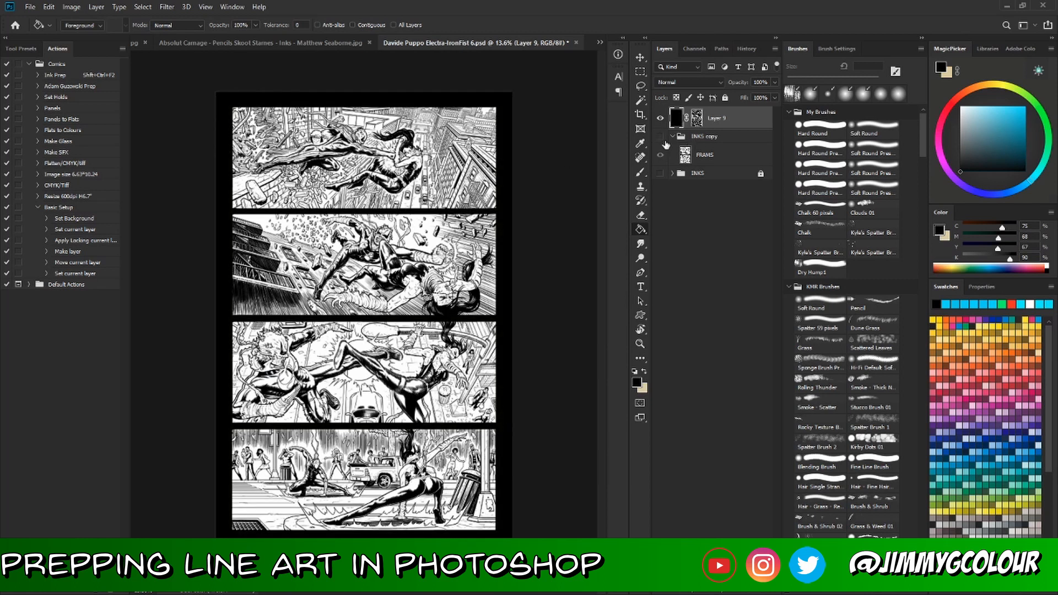
pyautogui.press('z')
pyautogui.click(430, 324)
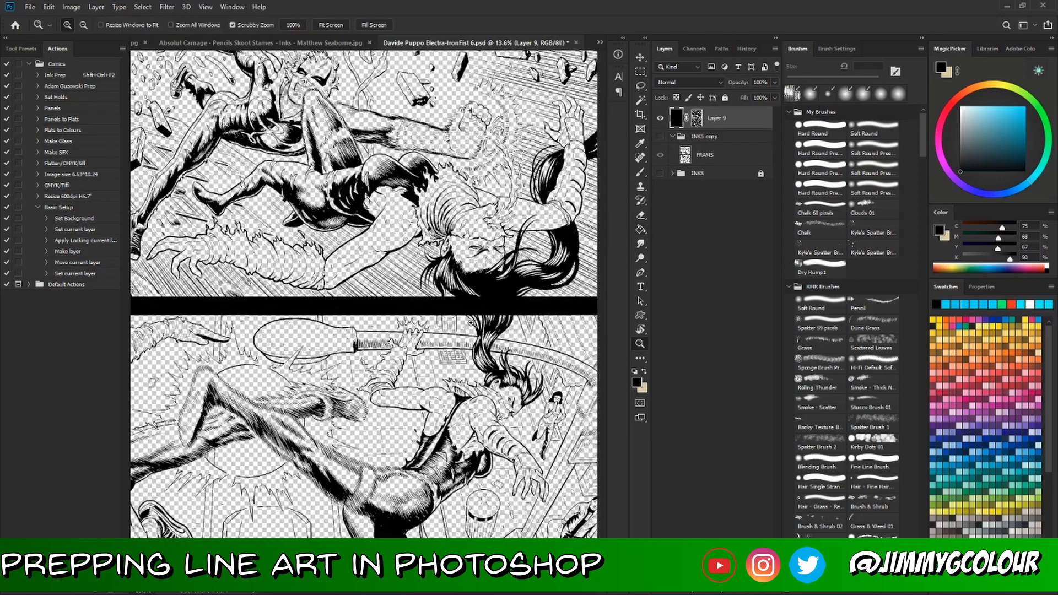
pyautogui.hotkey('ctrl', '-')
pyautogui.hotkey('ctrl', '-')
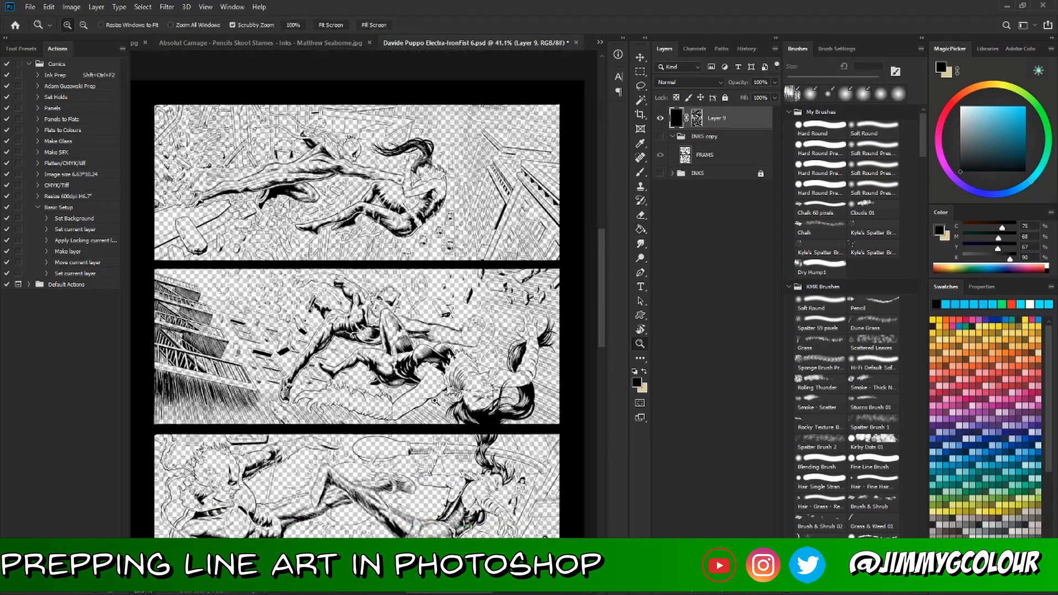
# - Create a new layer beneath the masked line art layer and fill it with bright light blue
pyautogui.hotkey('ctrl', '-')
pyautogui.press('g')
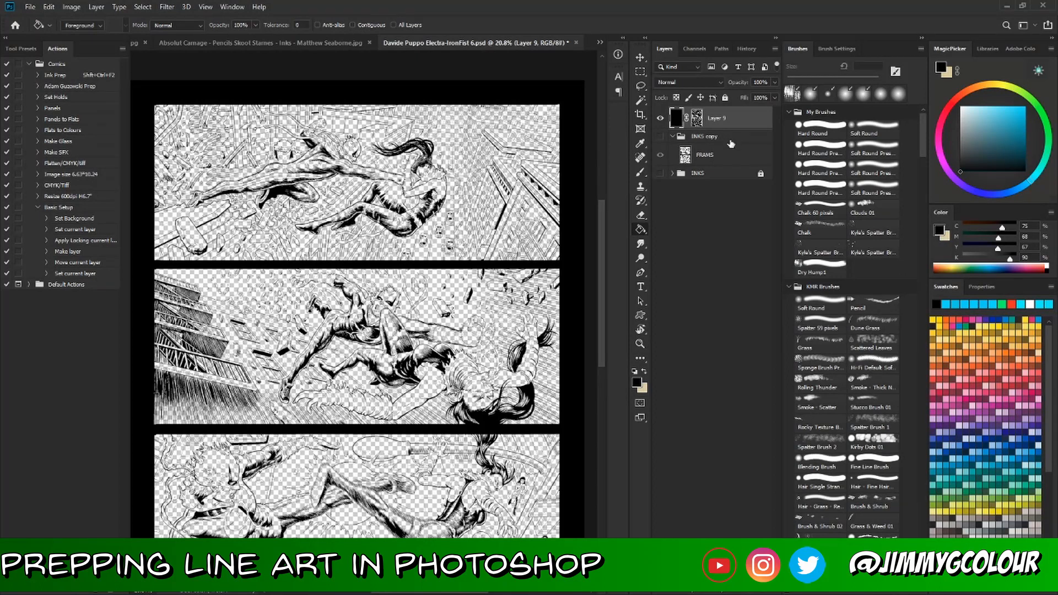
pyautogui.hotkey('ctrl', 'shift', 'alt', 'n')
pyautogui.moveTo(737, 126); pyautogui.dragTo(738, 154)
pyautogui.click(1026, 107)
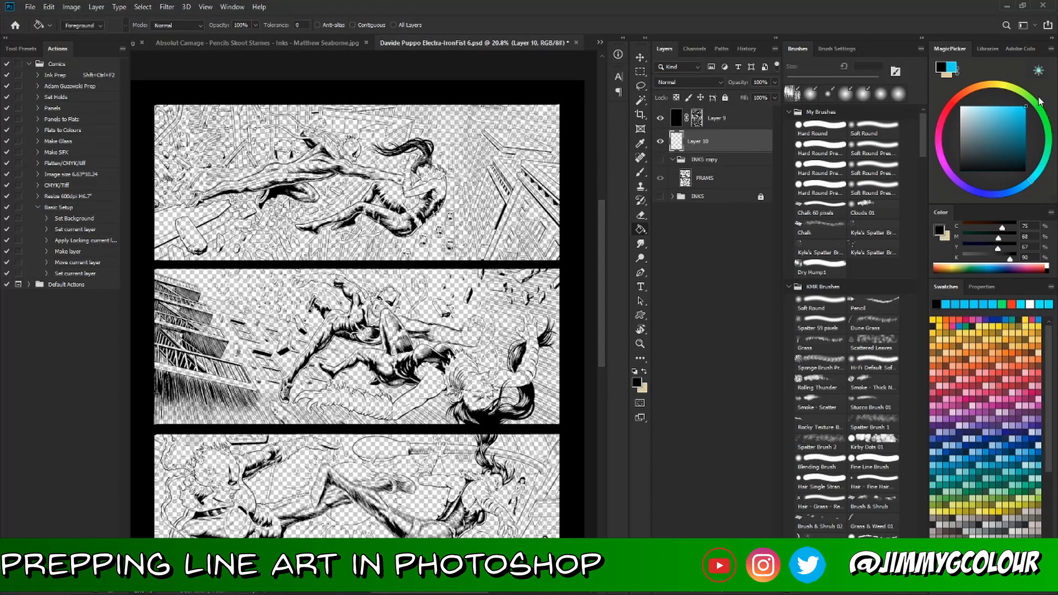
pyautogui.click(530, 320)
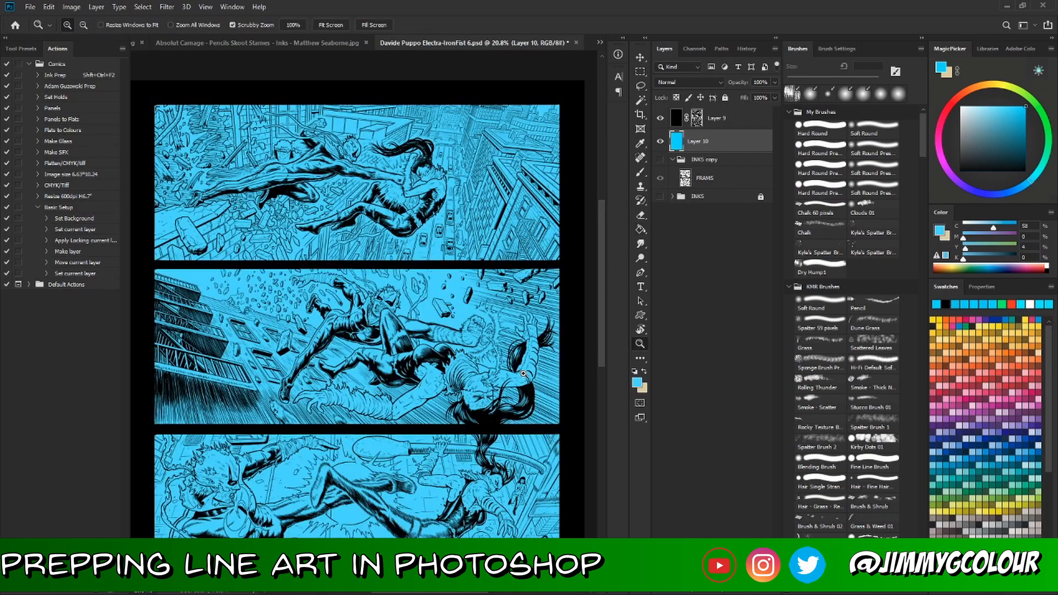
# - Examine the isolated black line art against the blue fill, both close up and across the whole page
pyautogui.scroll(-3, 523, 385)
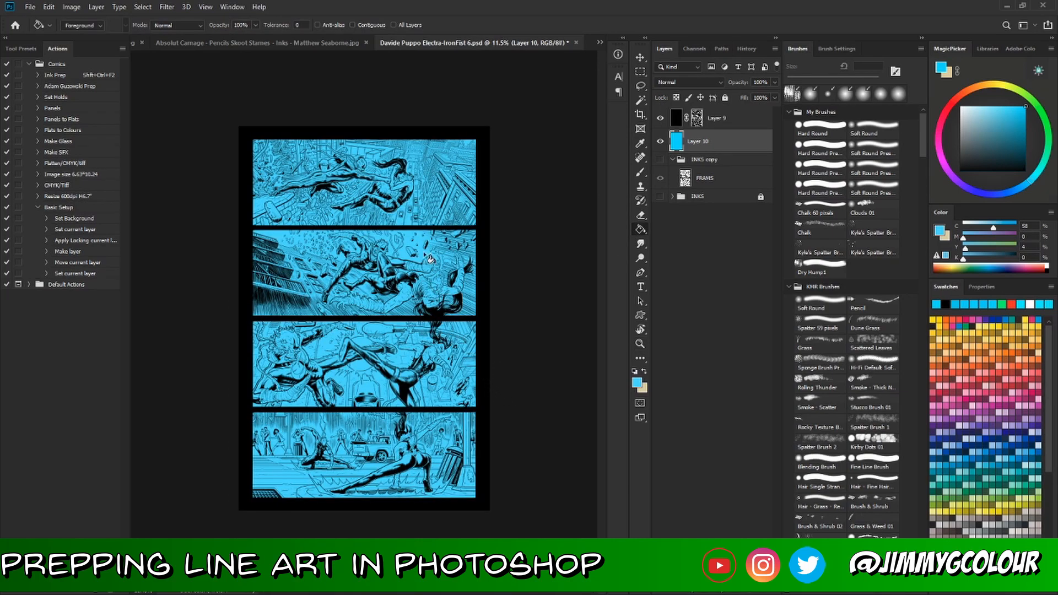
pyautogui.press('z')
pyautogui.moveTo(441, 207); pyautogui.dragTo(378, 186)
pyautogui.press('g')
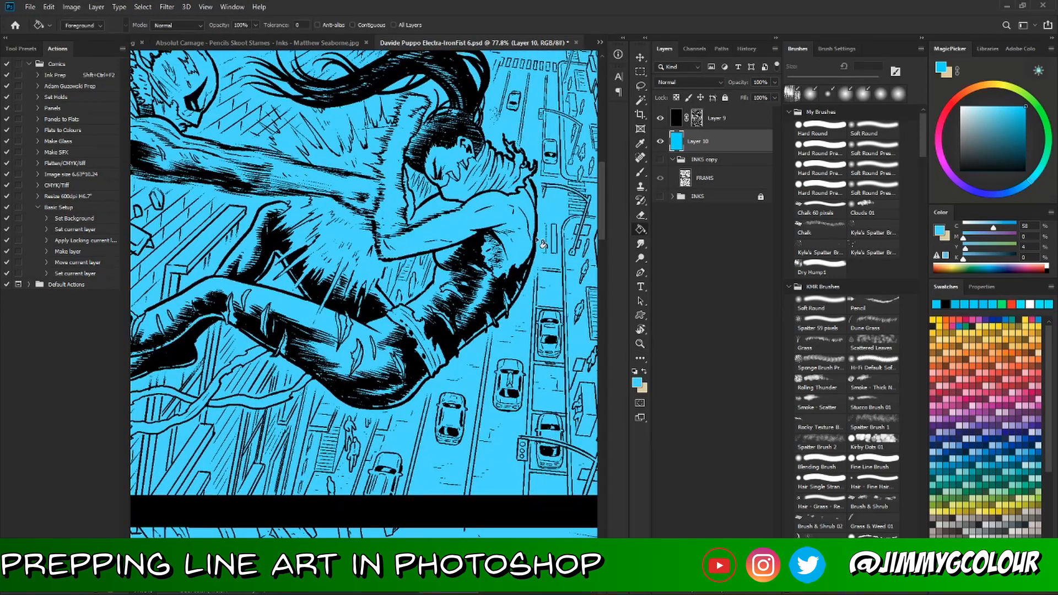
pyautogui.press('z')
pyautogui.moveTo(335, 300); pyautogui.dragTo(449, 347)
pyautogui.press('g')
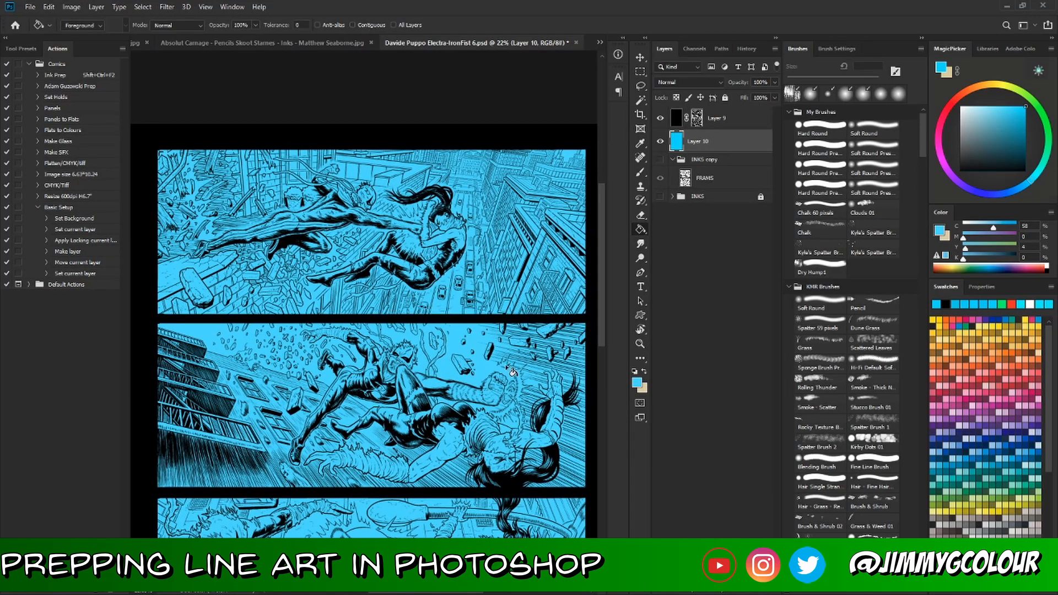
pyautogui.press('z')
pyautogui.moveTo(510, 368); pyautogui.dragTo(499, 361)
pyautogui.press('g')
# - Delete the INKS copy group, then make the original INKS group visible and expand its layers
pyautogui.click(710, 159)
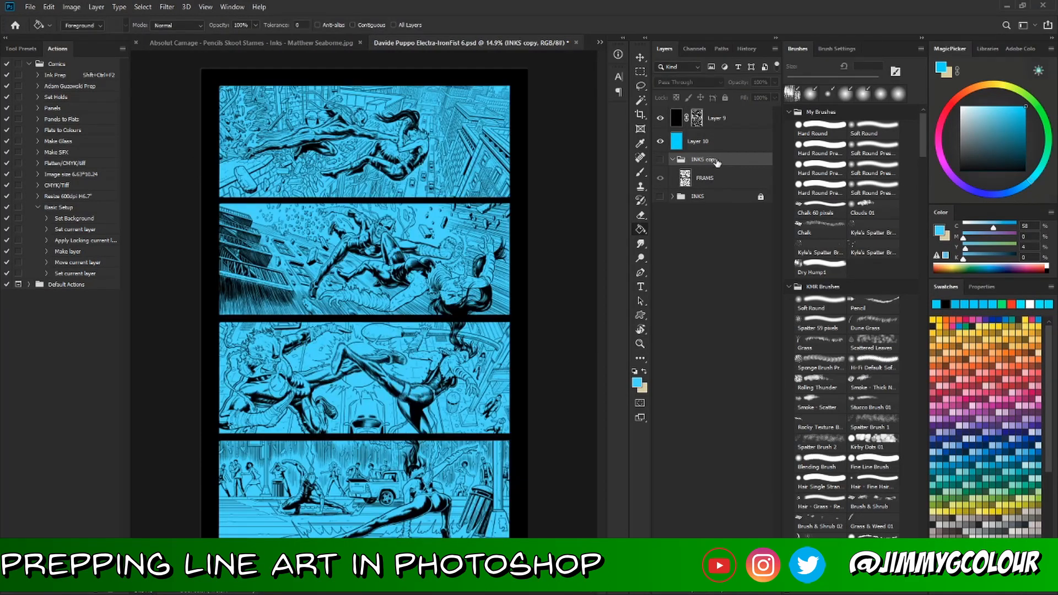
pyautogui.moveTo(716, 160); pyautogui.dragTo(764, 537)
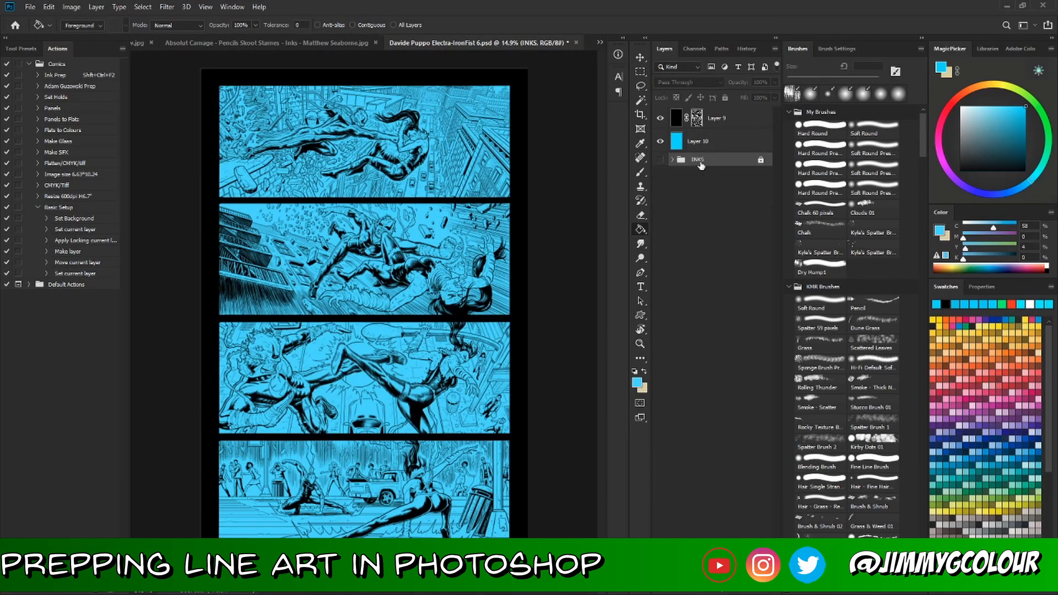
pyautogui.click(660, 160)
pyautogui.click(672, 159)
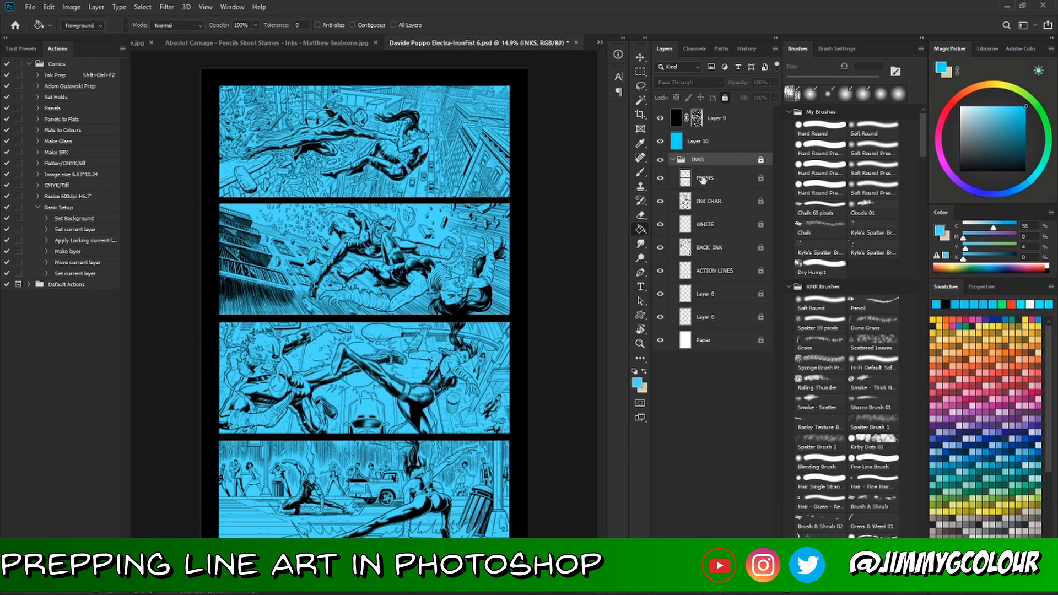
# - Load the FRAMS layer's pixels and then the INK CHAR layer's pixels as selections to examine the separated character inks
pyautogui.keyDown('ctrl'); pyautogui.click(686, 181); pyautogui.keyUp('ctrl')
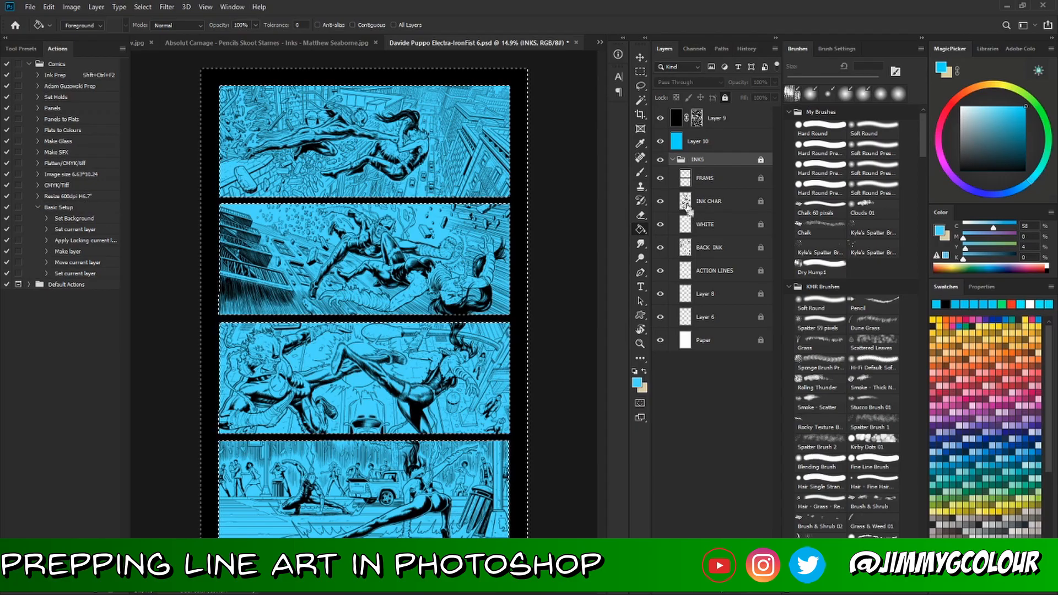
pyautogui.keyDown('ctrl'); pyautogui.click(690, 208); pyautogui.keyUp('ctrl')
pyautogui.hotkey('ctrl', 'd')
pyautogui.press('z')
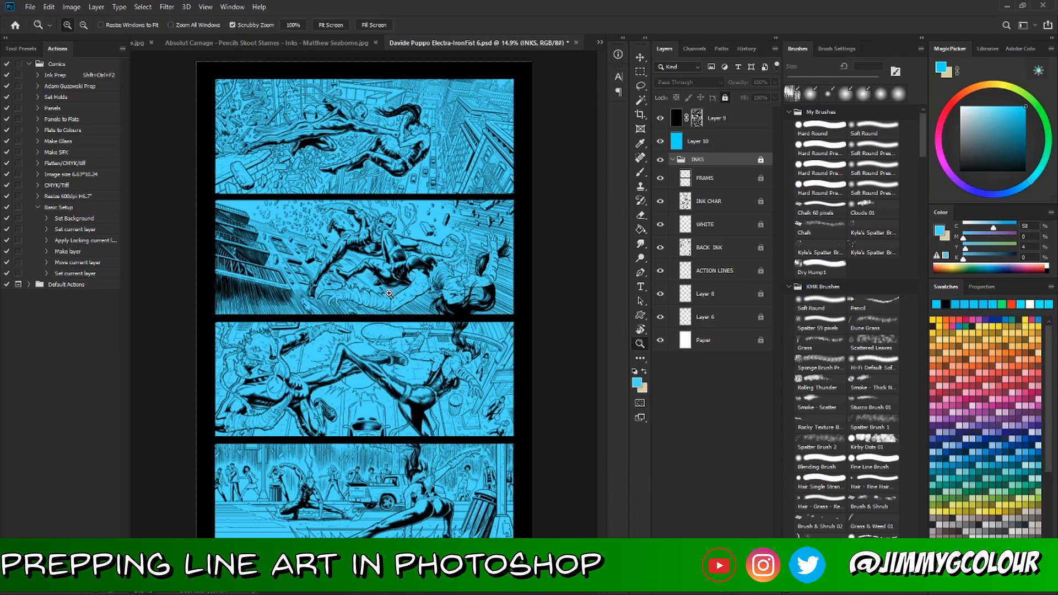
pyautogui.moveTo(388, 291); pyautogui.dragTo(450, 293)
pyautogui.hotkey('ctrl', '-')
pyautogui.hotkey('ctrl', 'shift', 'd')
pyautogui.press('g')
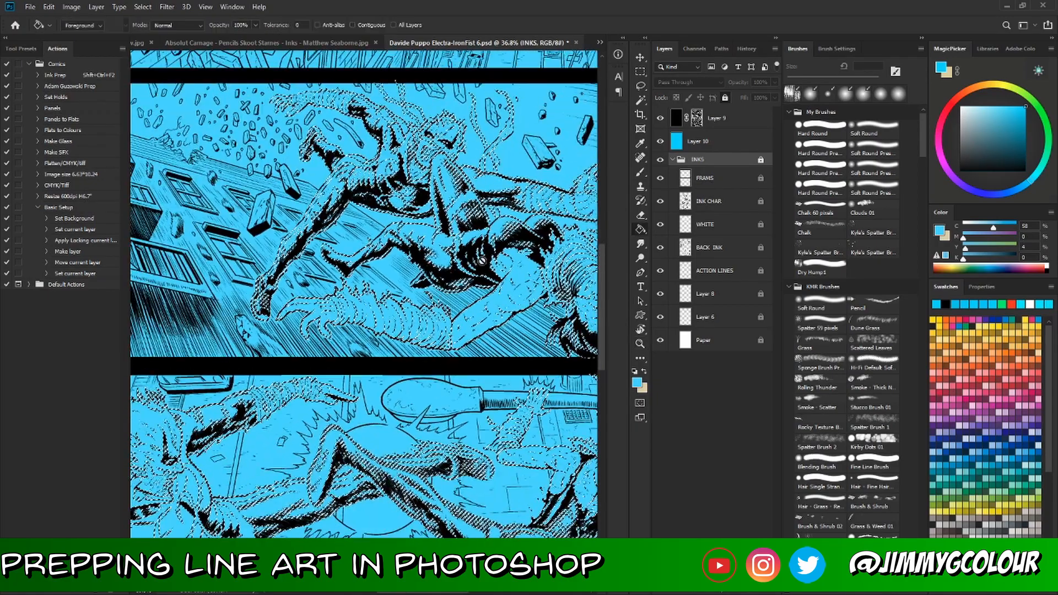
pyautogui.click(672, 159)
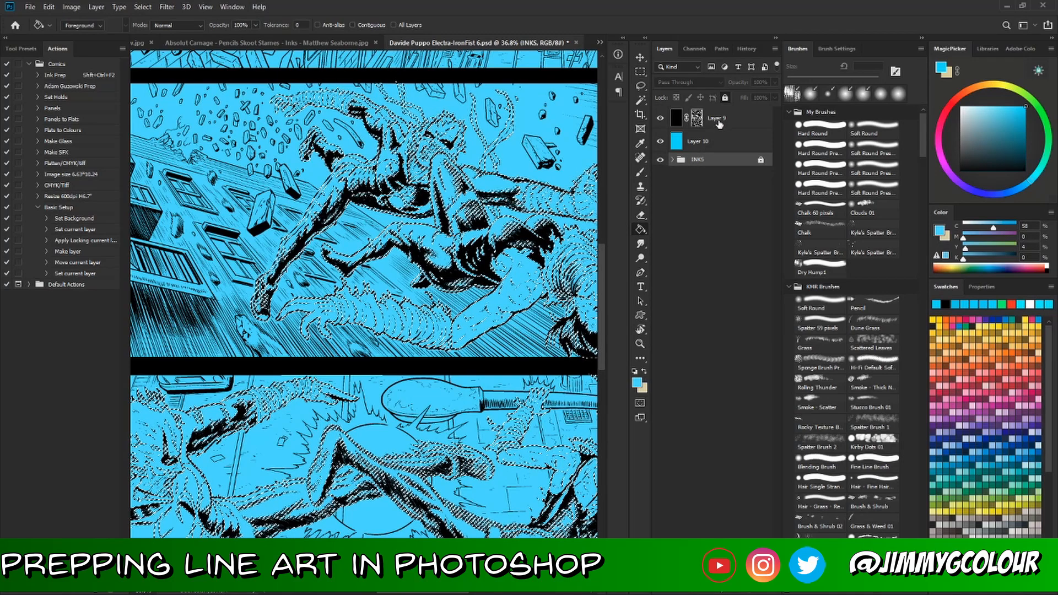
# - Rename the masked black line art layer to HOLDS and clear the active selection
pyautogui.doubleClick(716, 119)
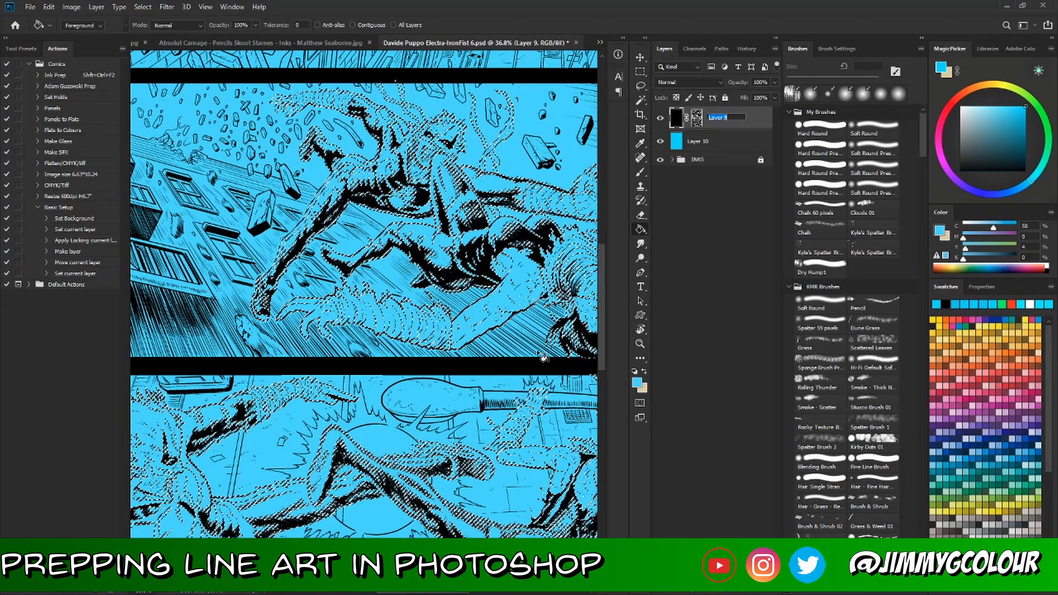
pyautogui.write('HOLDS')
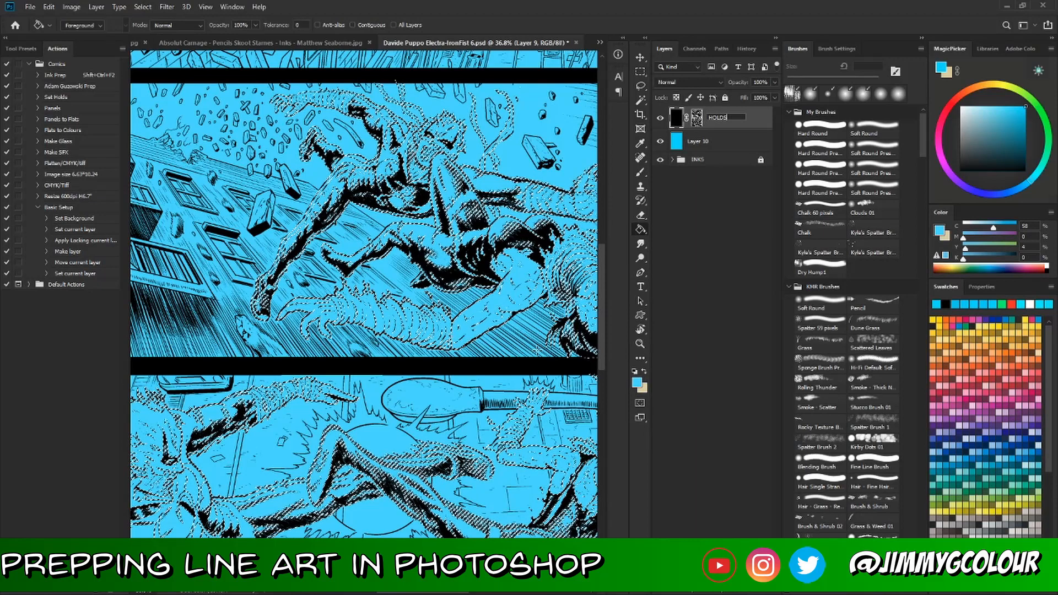
pyautogui.press('Return')
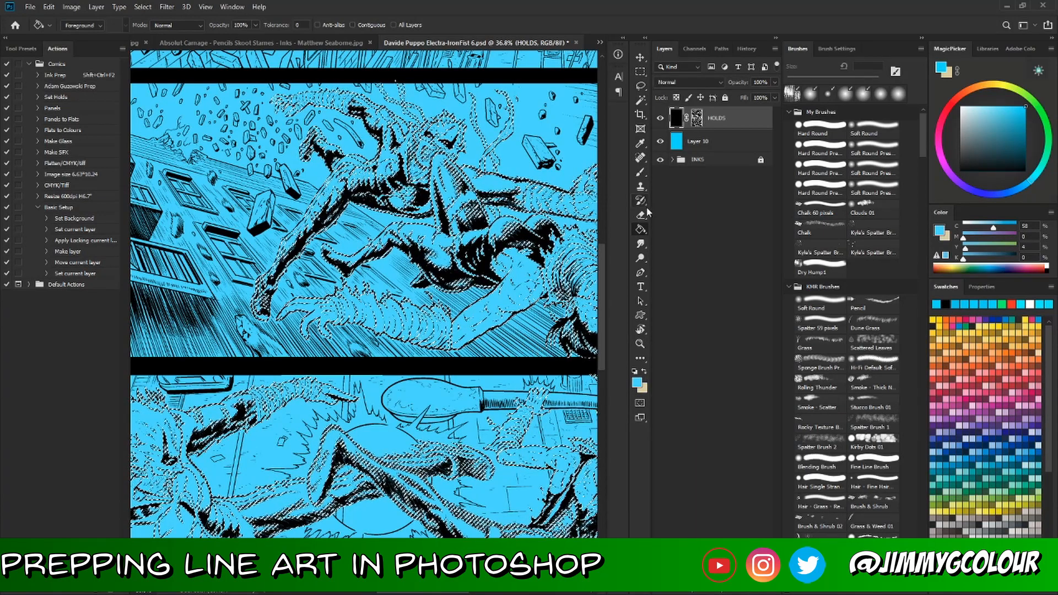
pyautogui.hotkey('ctrl', 'd')
pyautogui.hotkey('ctrl', '0')
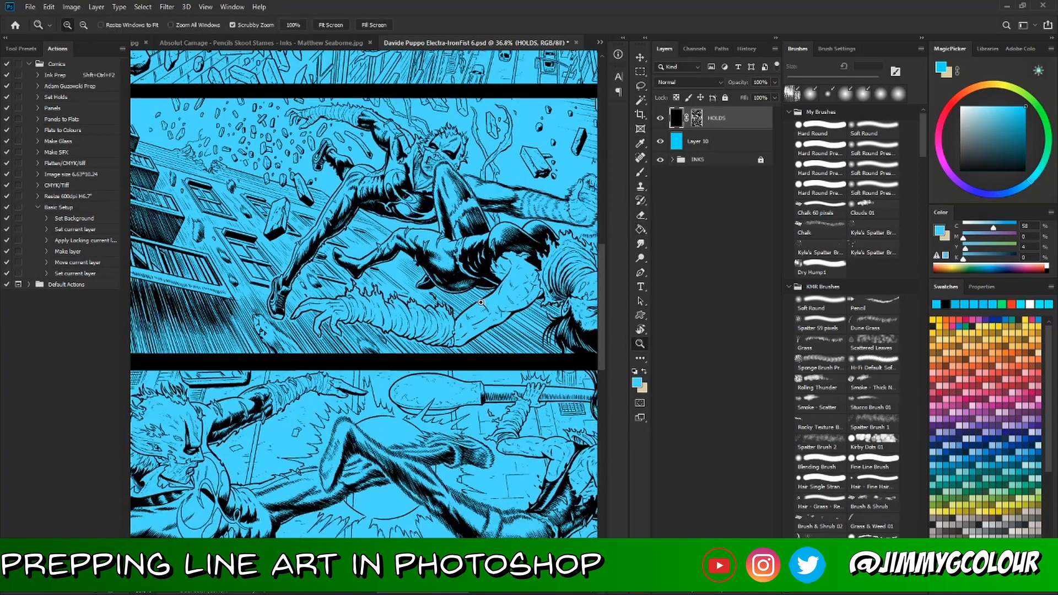